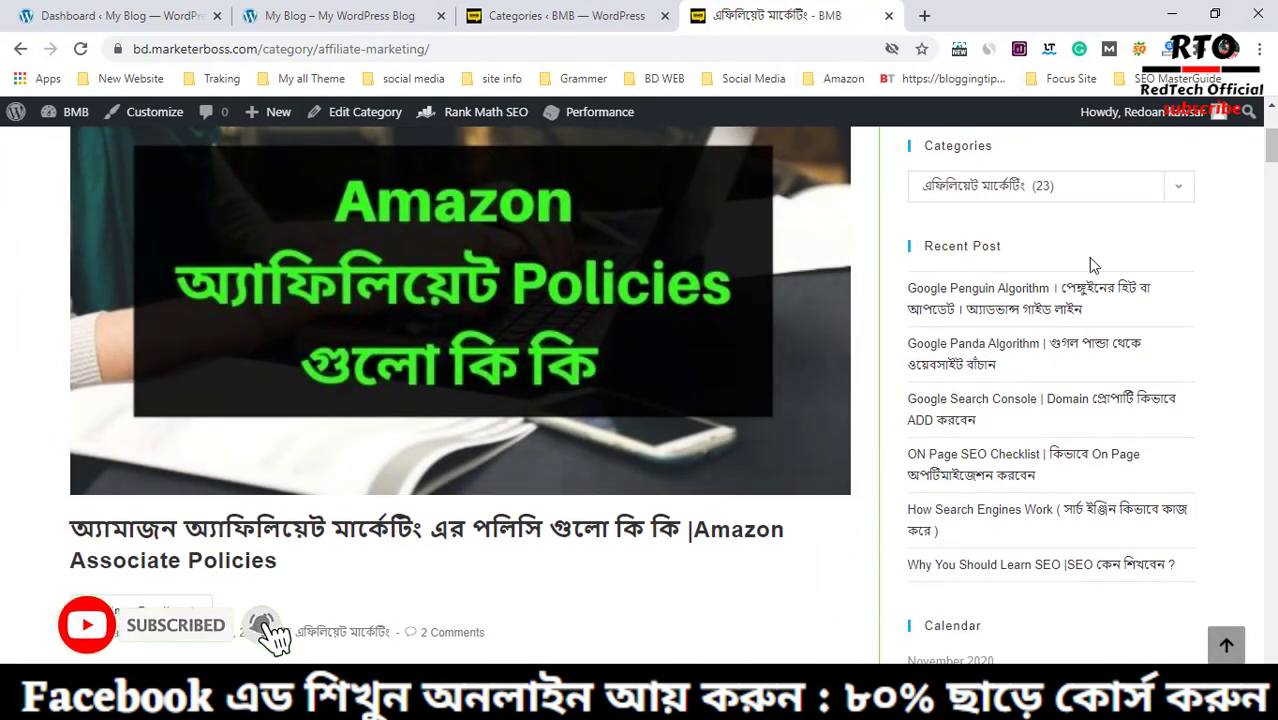
Examine the publication date and category shown under the Amazon Associate Policies post in the affiliate marketing archive
scroll(665, 514, down, 1)
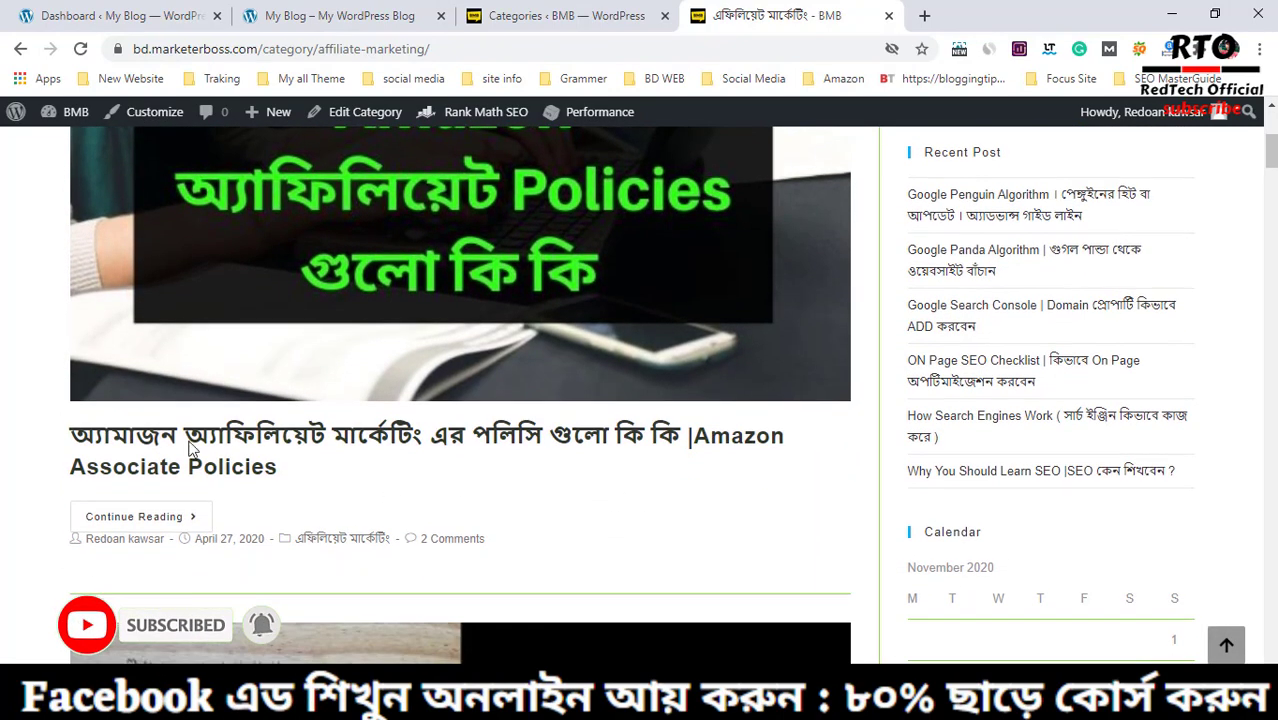
scroll(561, 450, down, 1)
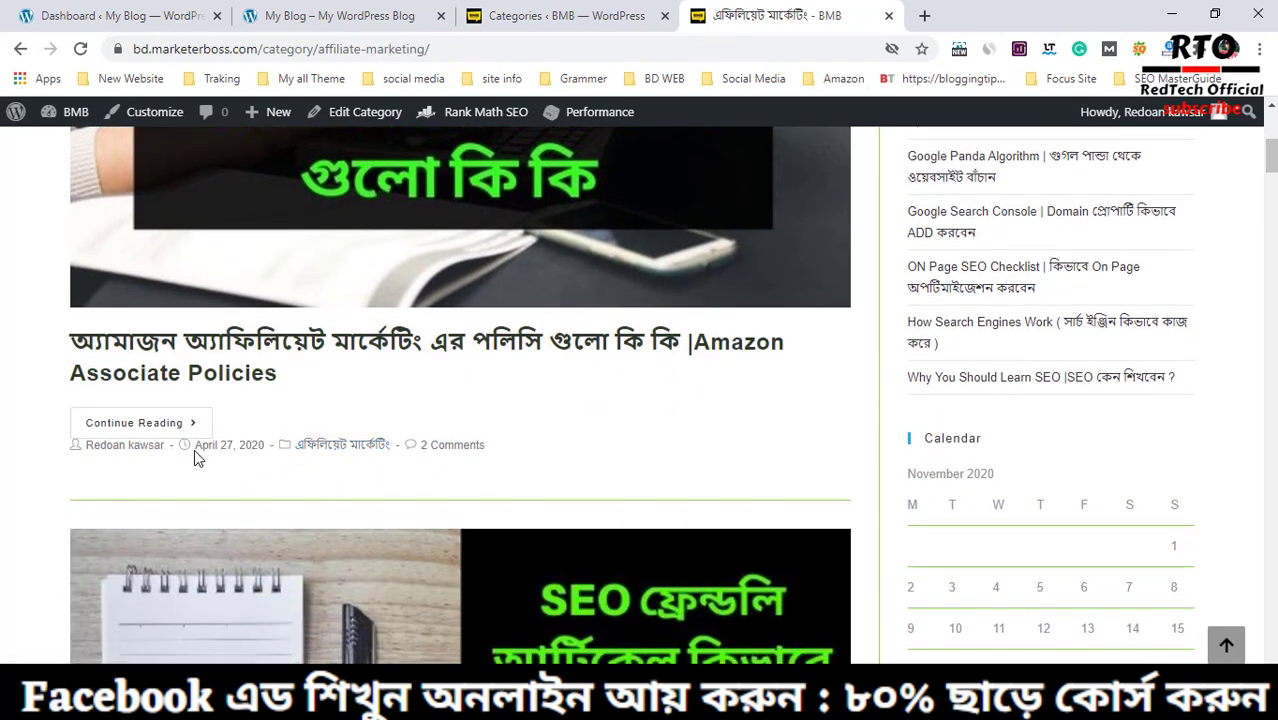
drag(195, 450, 267, 459)
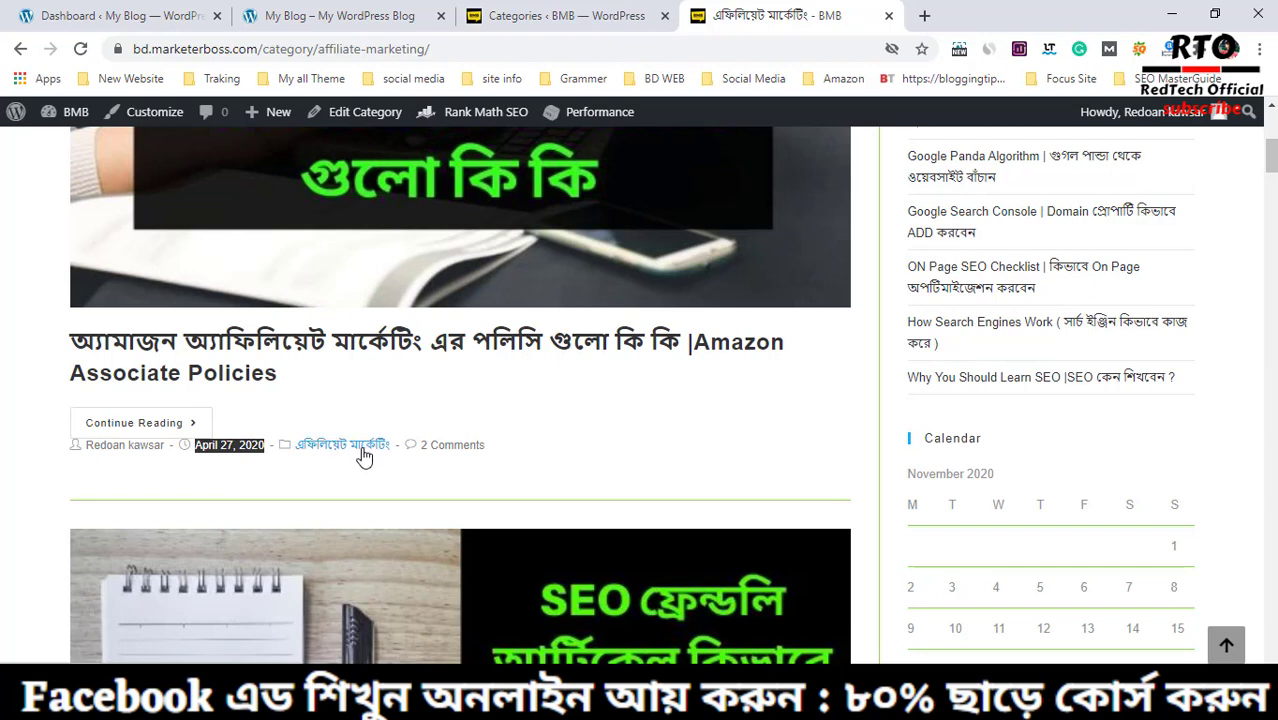
click(3, 298)
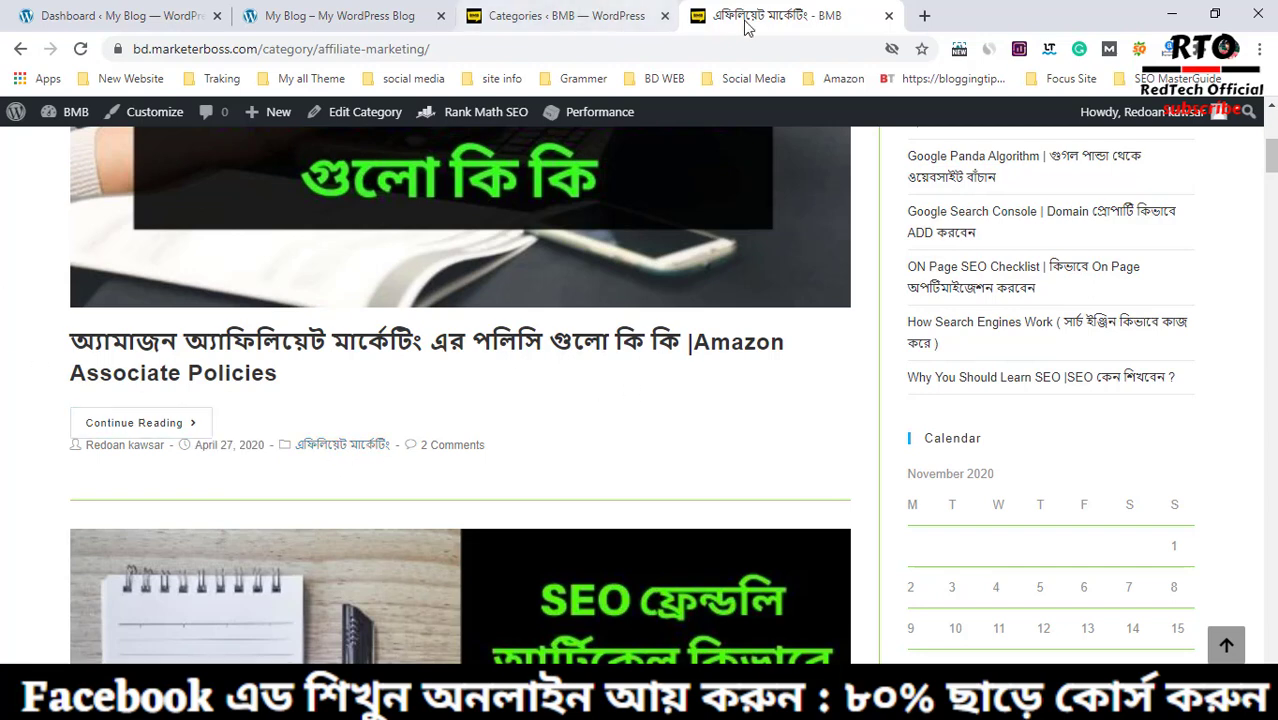
Review the existing categories, their slugs and post counts in the BMB site's category list
click(617, 7)
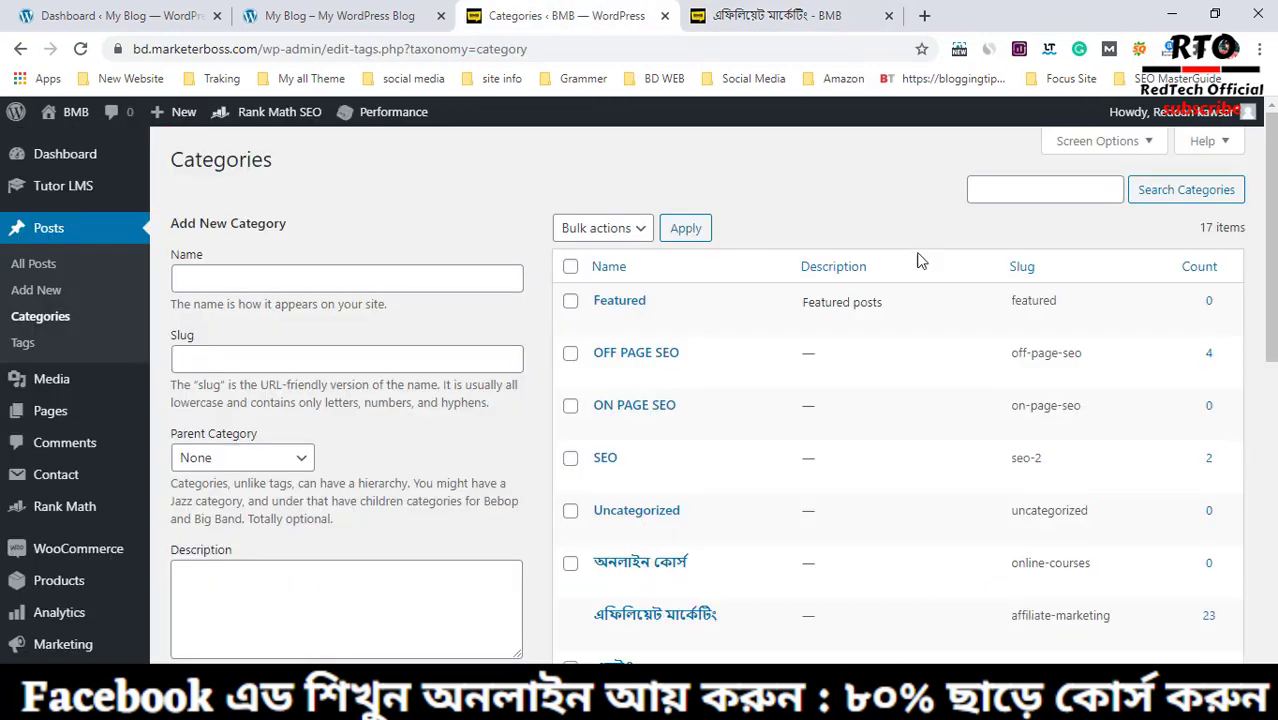
scroll(840, 272, down, 5)
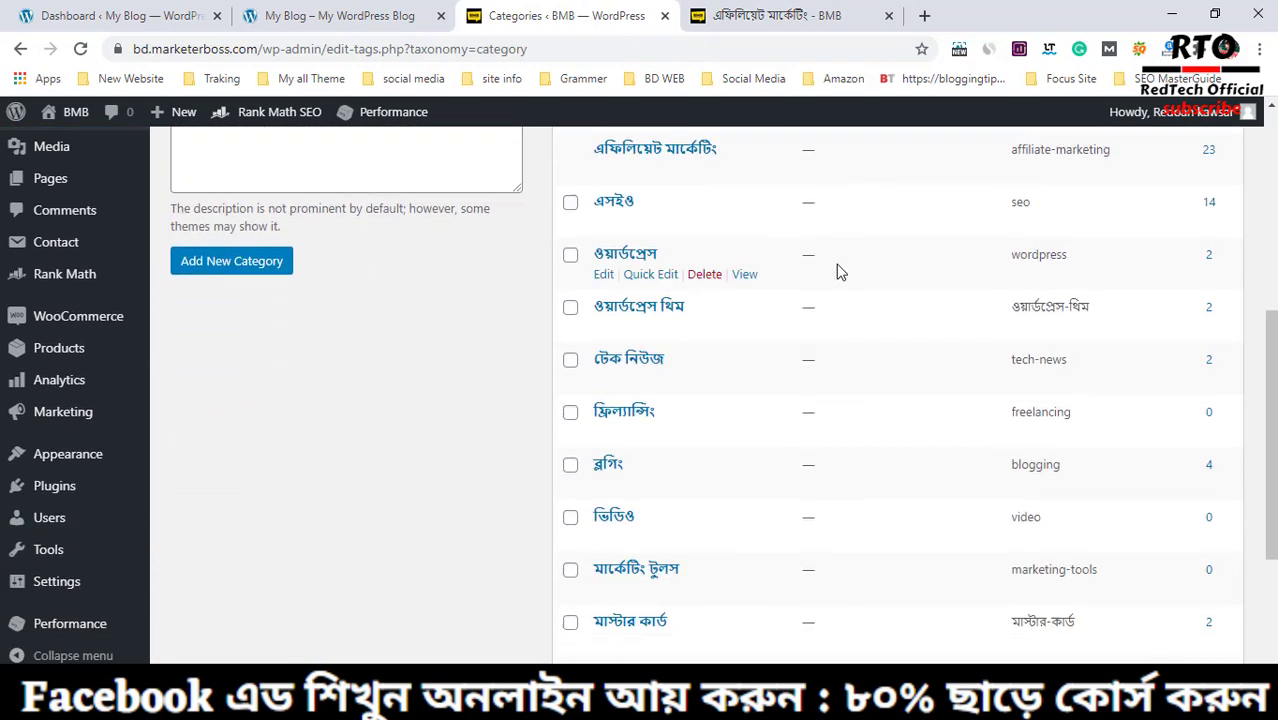
scroll(840, 272, down, 3)
scroll(1237, 492, up, 3)
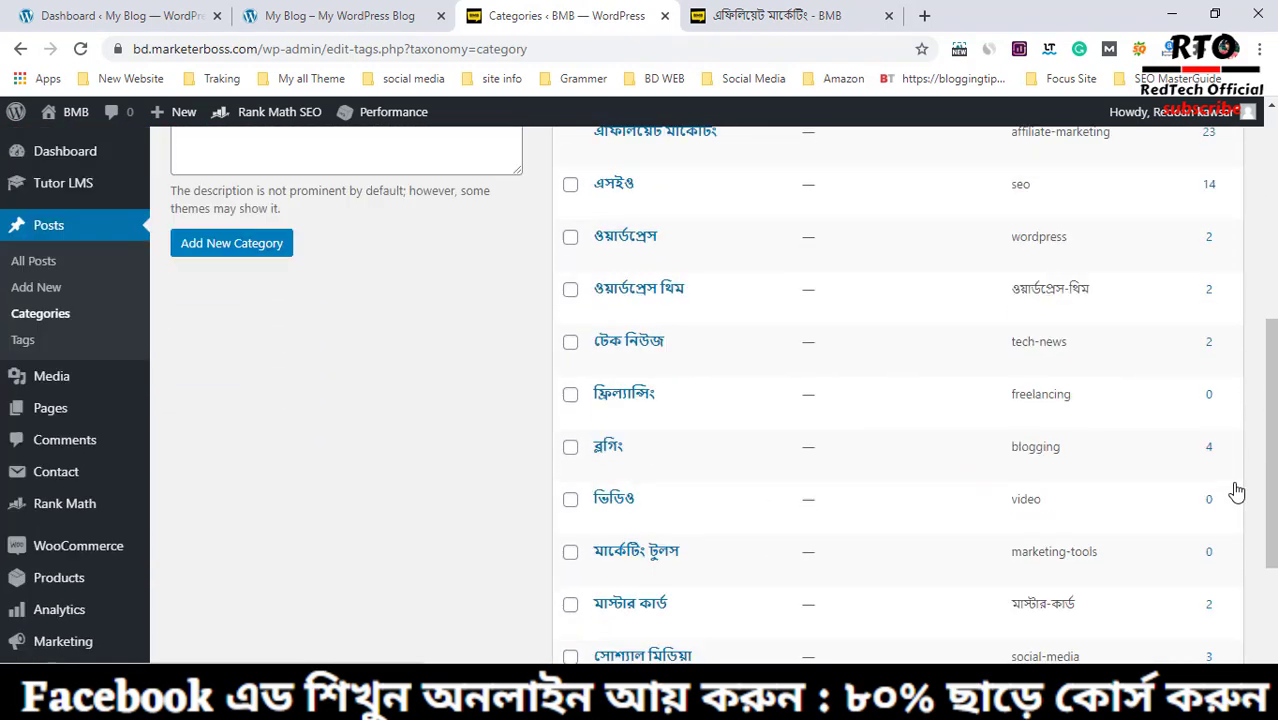
scroll(1245, 300, up, 5)
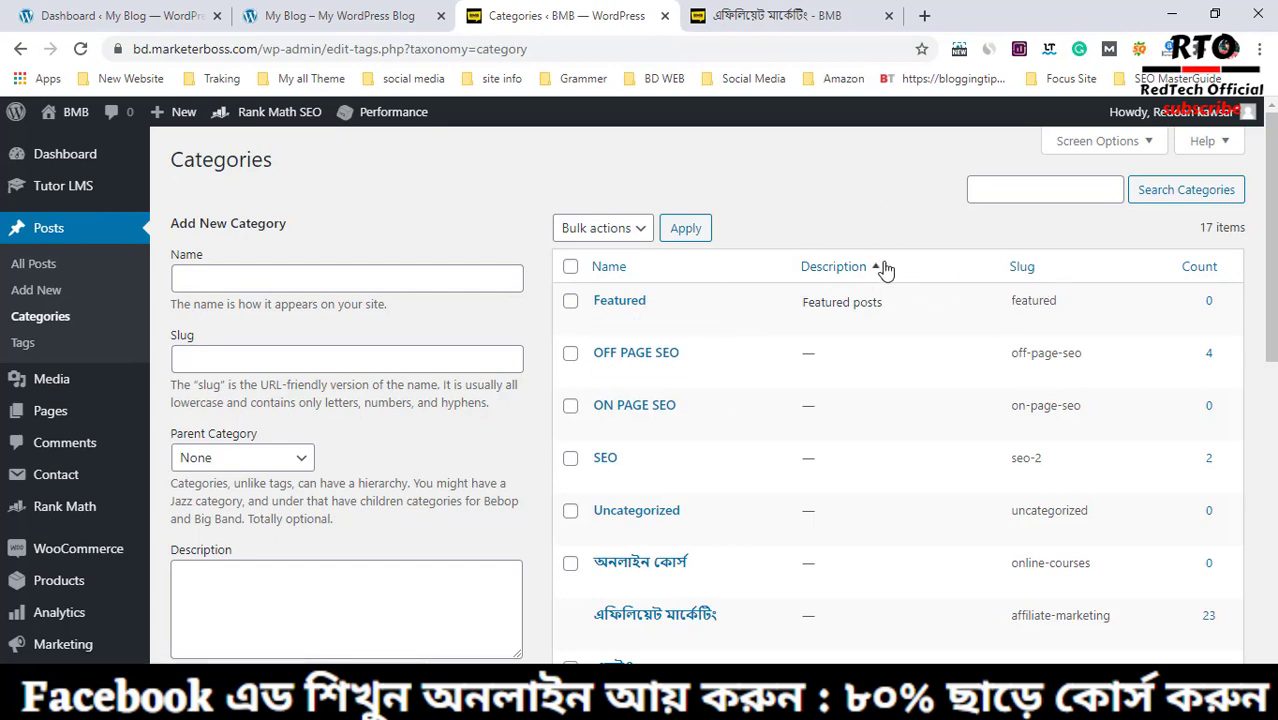
Switch to the My Blog admin dashboard and open its post categories page
click(143, 10)
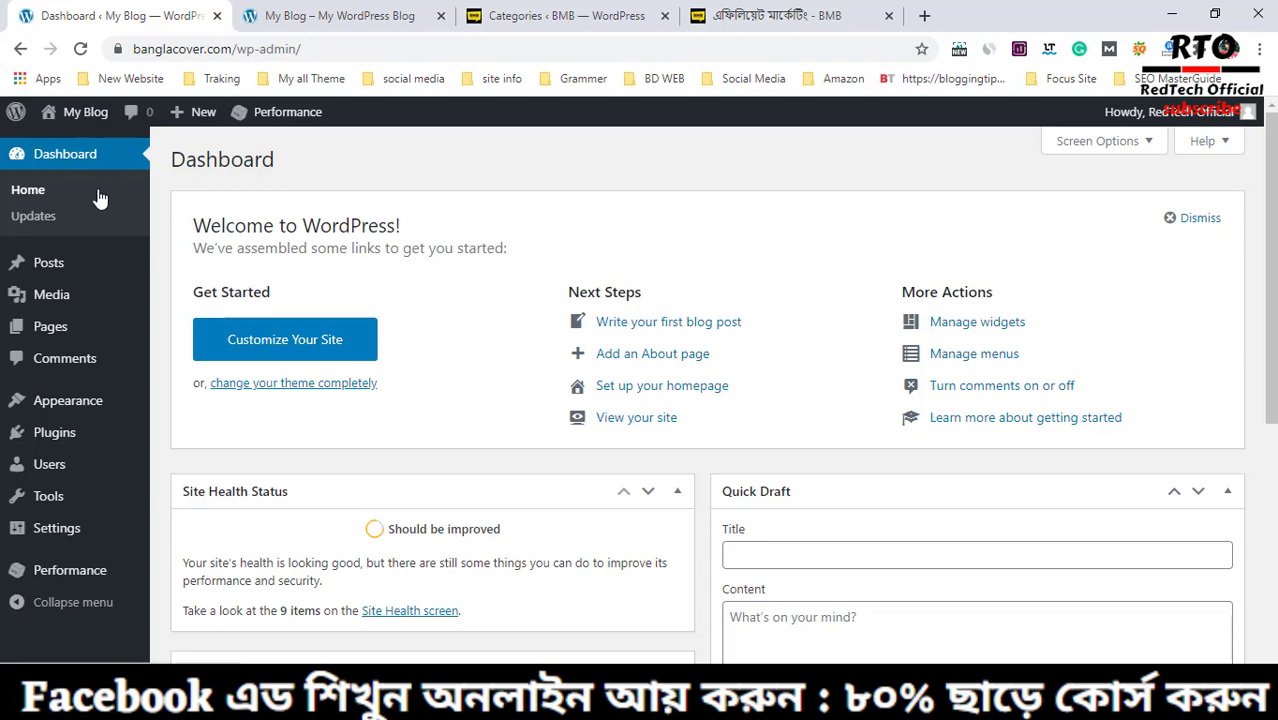
mouse_move(63, 270)
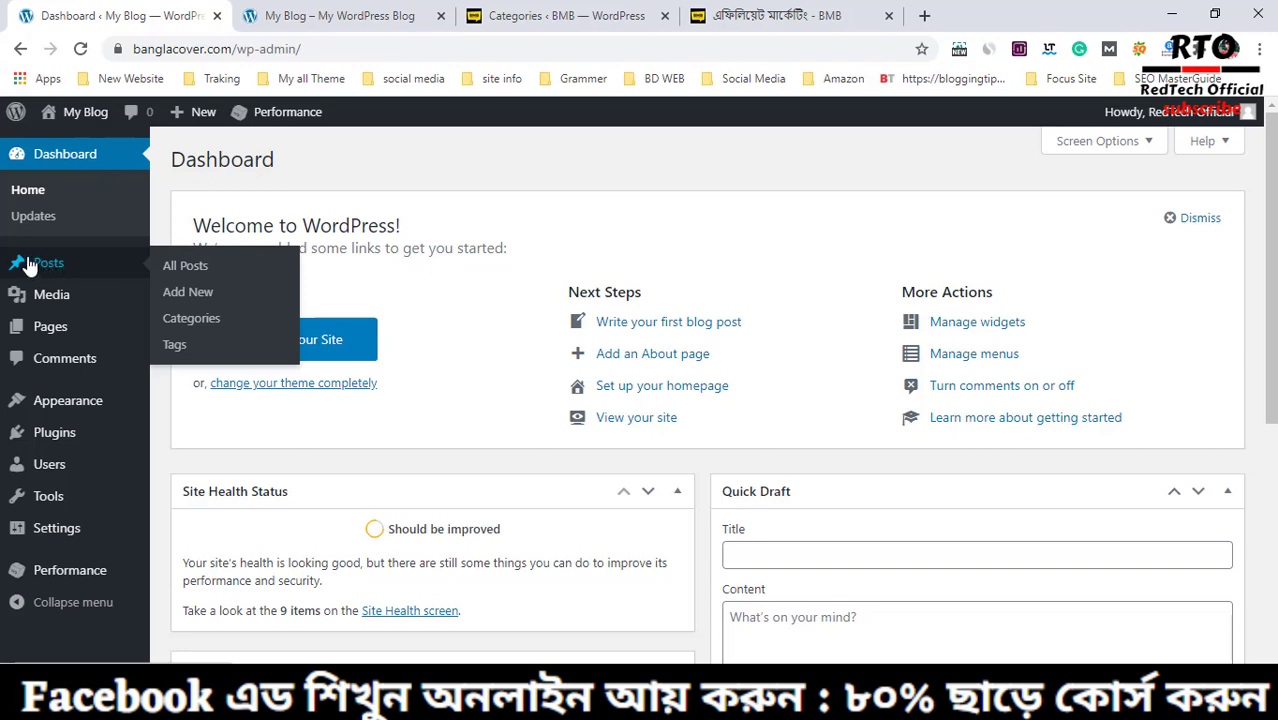
click(190, 318)
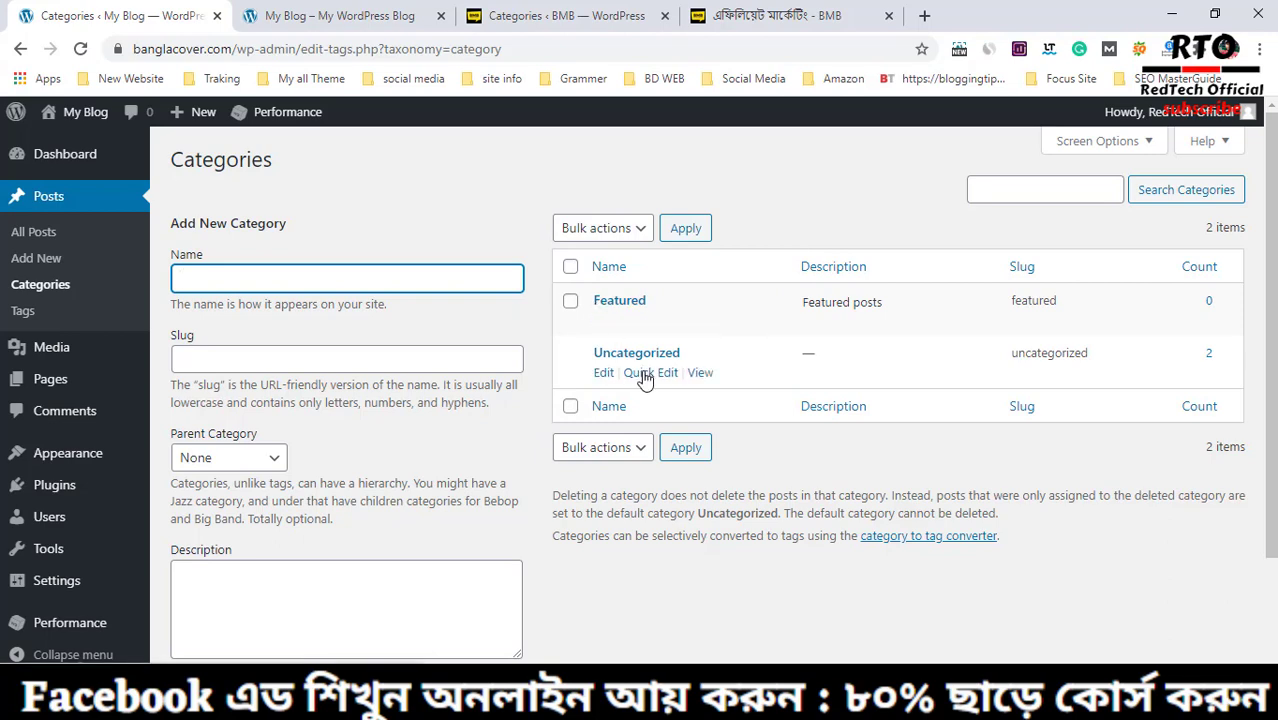
Open the My Blog site in a new tab and find the Best Amazon Affiliate WordPress Themes post
right_click(82, 151)
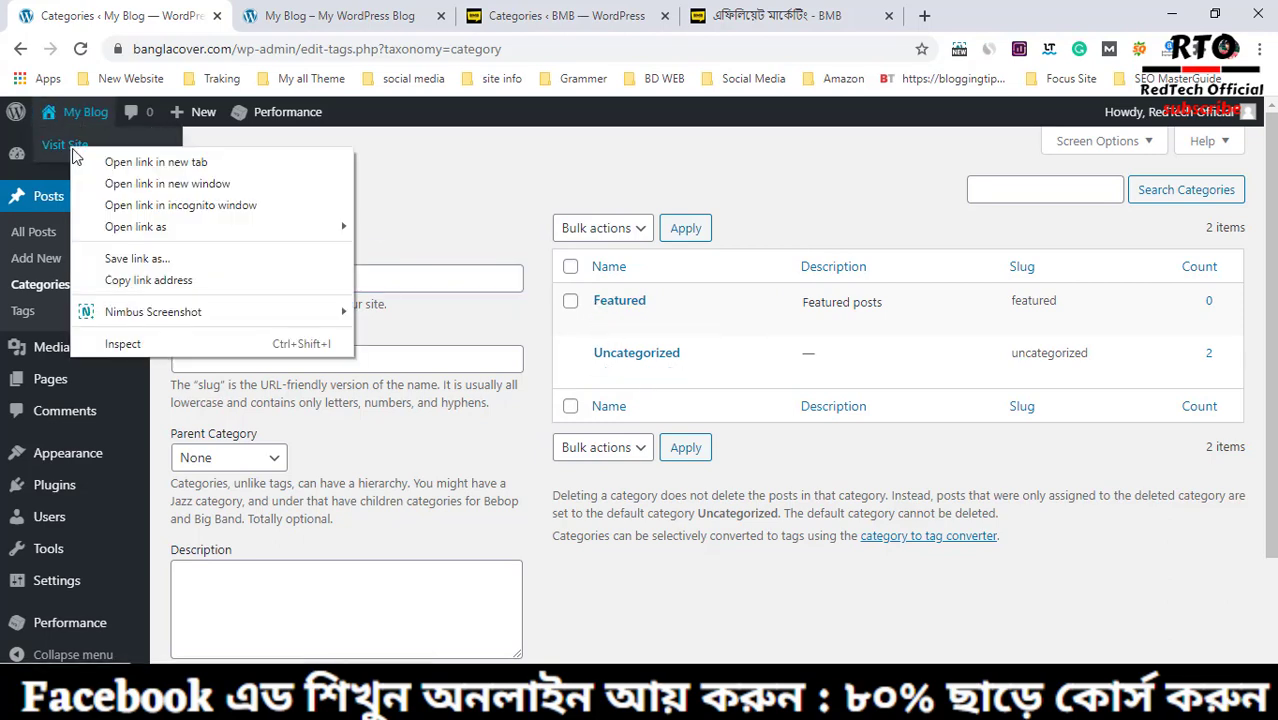
click(86, 165)
click(252, 12)
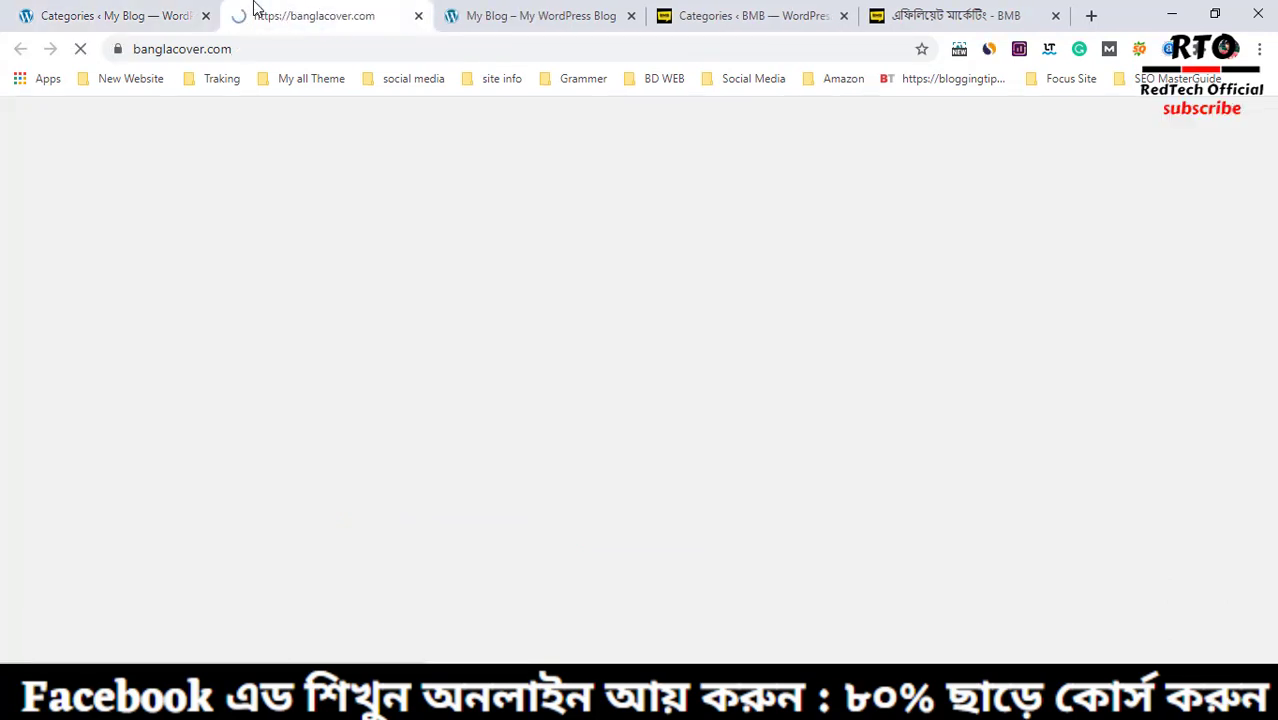
scroll(621, 466, down, 3)
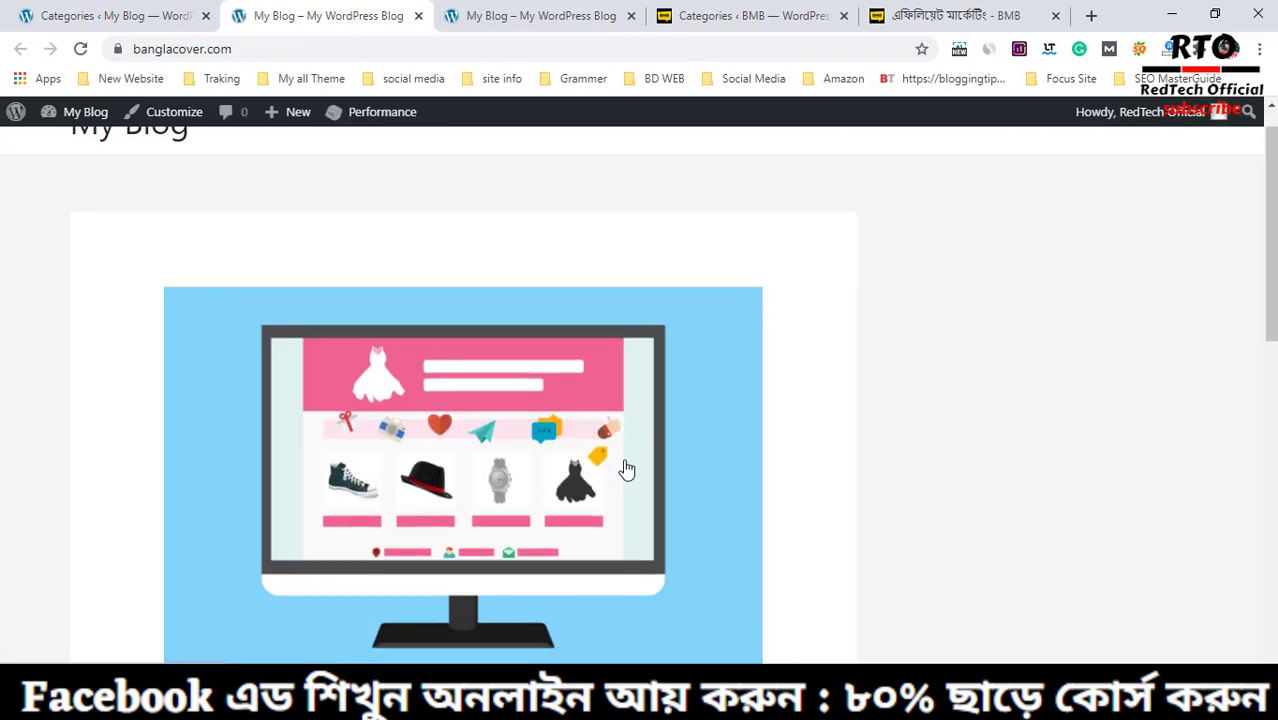
scroll(647, 458, down, 2)
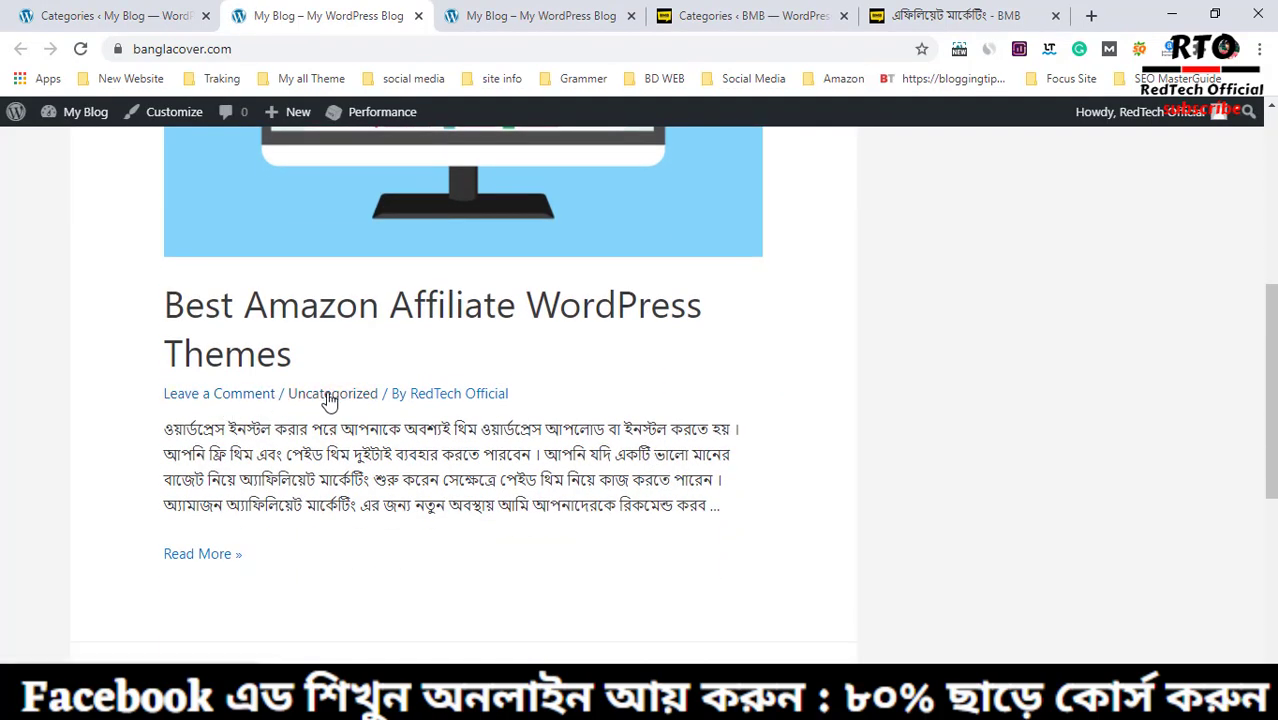
Examine the titles and assigned categories of the Best Amazon Affiliate WordPress Themes and Hello world! posts
drag(163, 305, 701, 346)
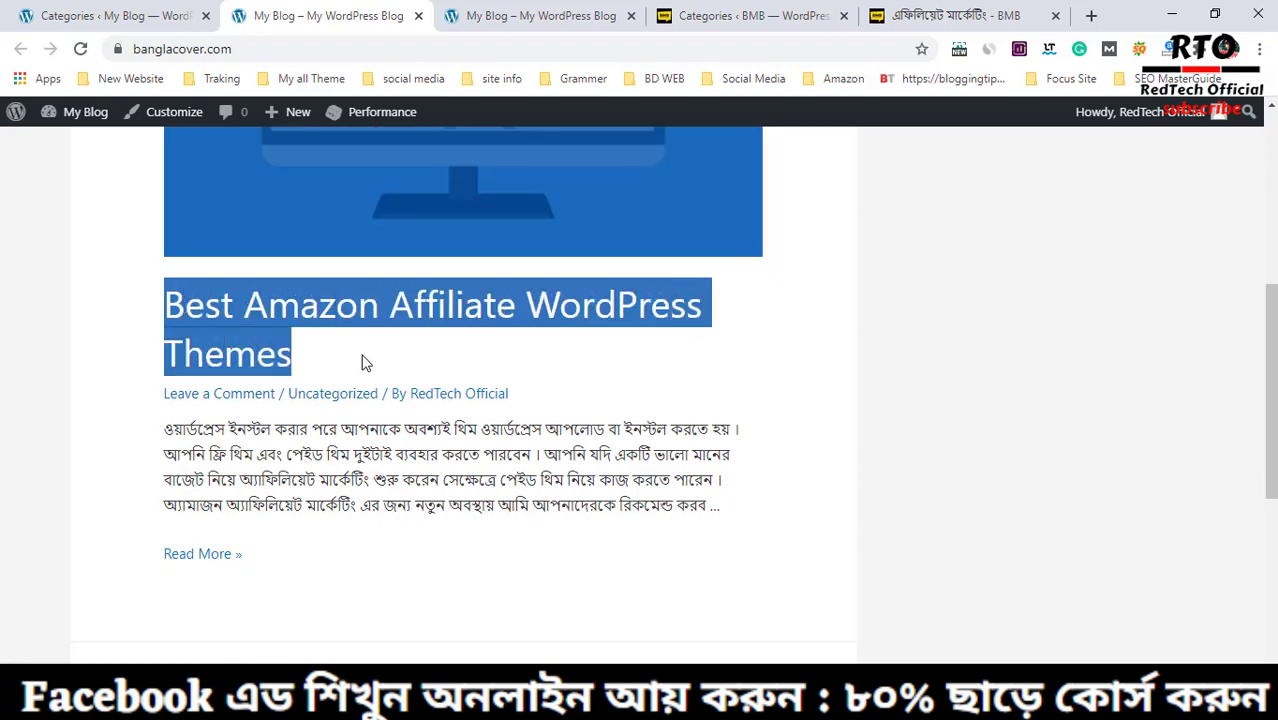
click(293, 365)
drag(293, 358, 168, 313)
click(309, 358)
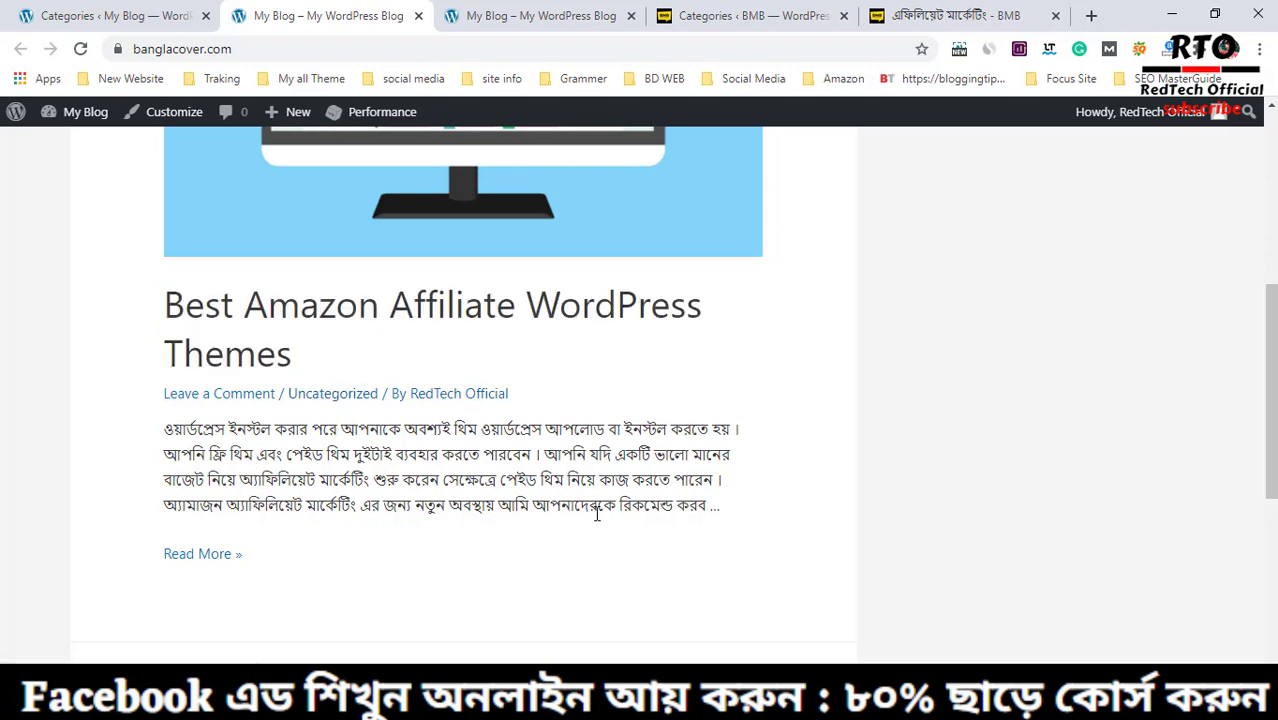
scroll(560, 500, up, 2)
scroll(377, 526, down, 2)
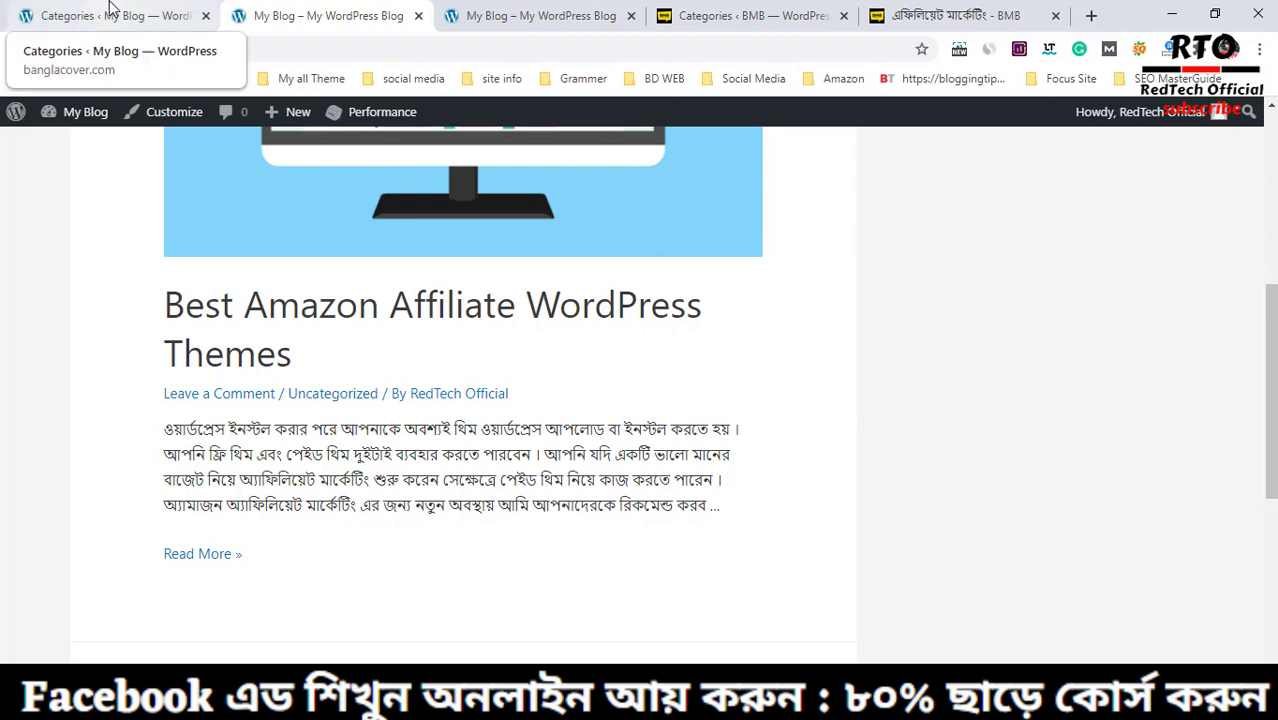
scroll(843, 569, up, 5)
scroll(58, 385, down, 4)
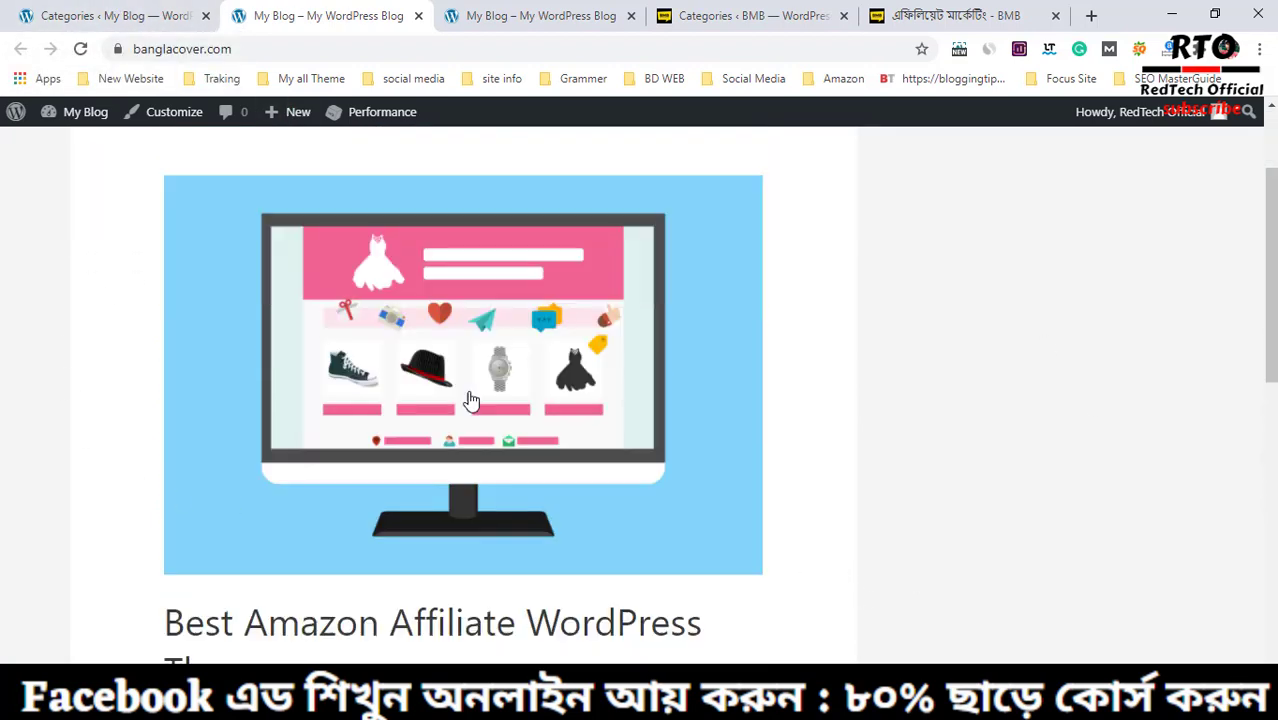
scroll(600, 420, down, 2)
scroll(476, 448, down, 2)
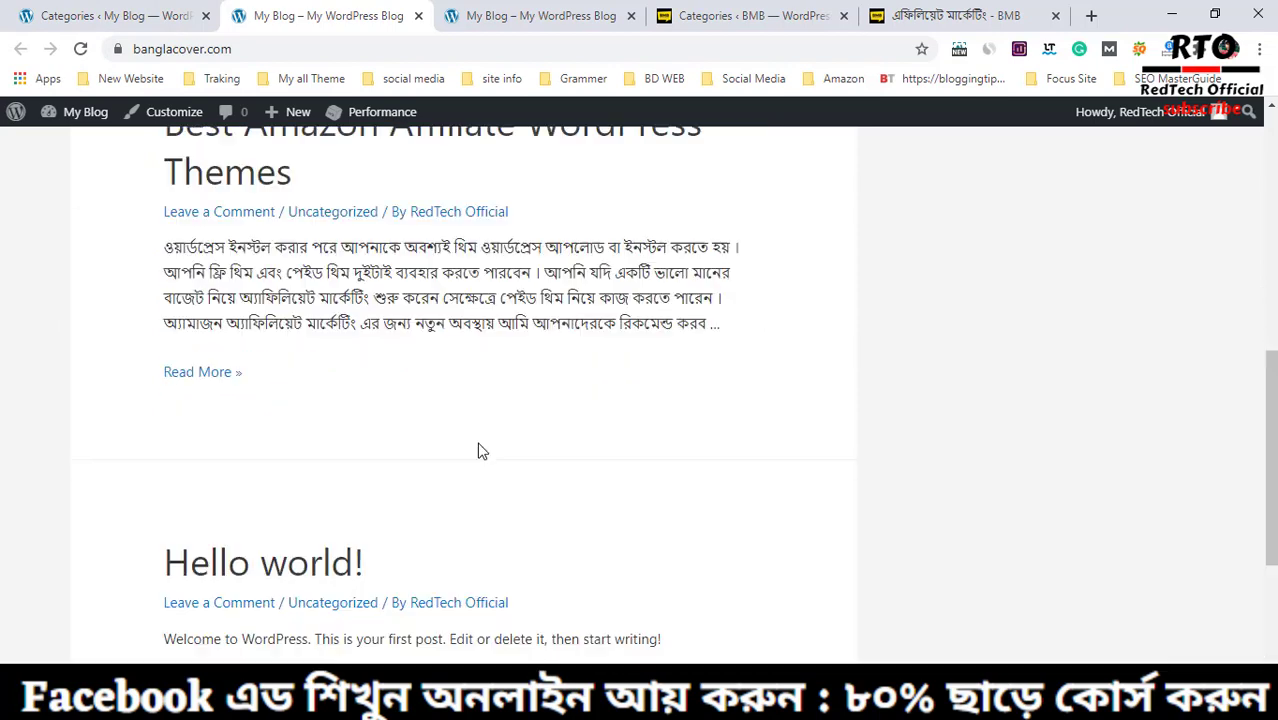
scroll(476, 448, up, 3)
Examine the category/affiliate-marketing part of the URL on the BMB affiliate marketing archive page
click(105, 15)
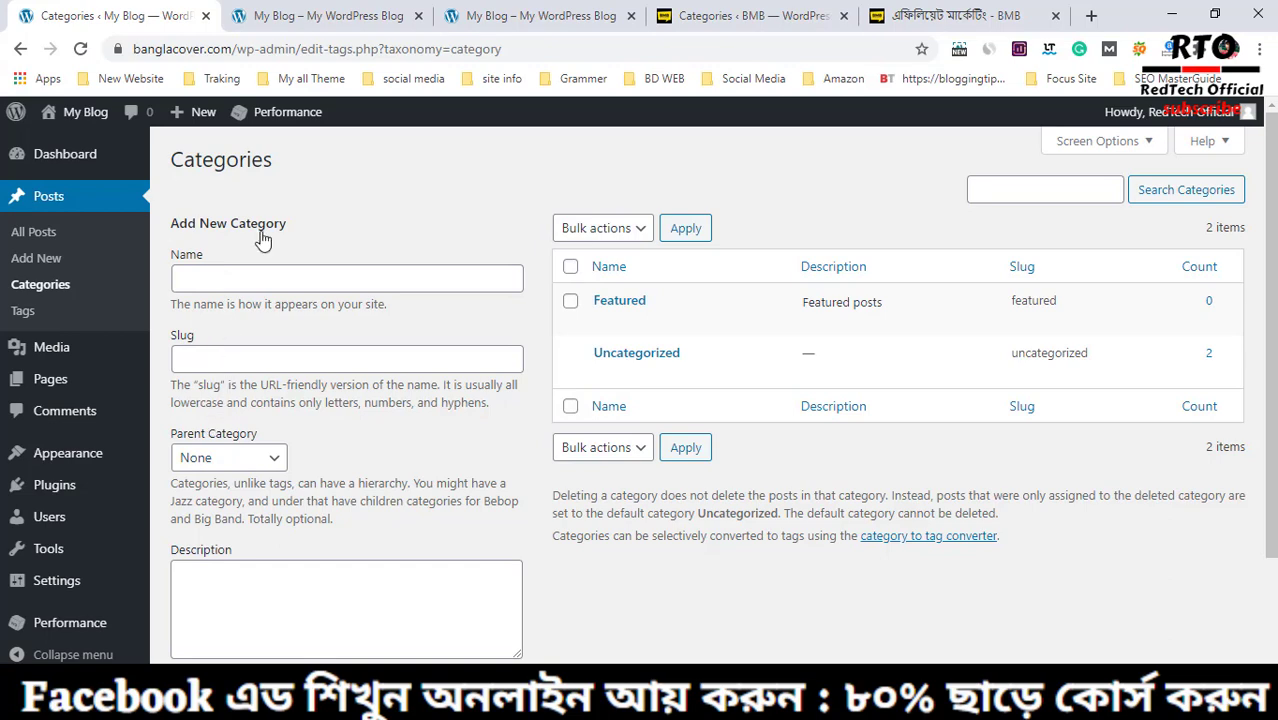
click(953, 12)
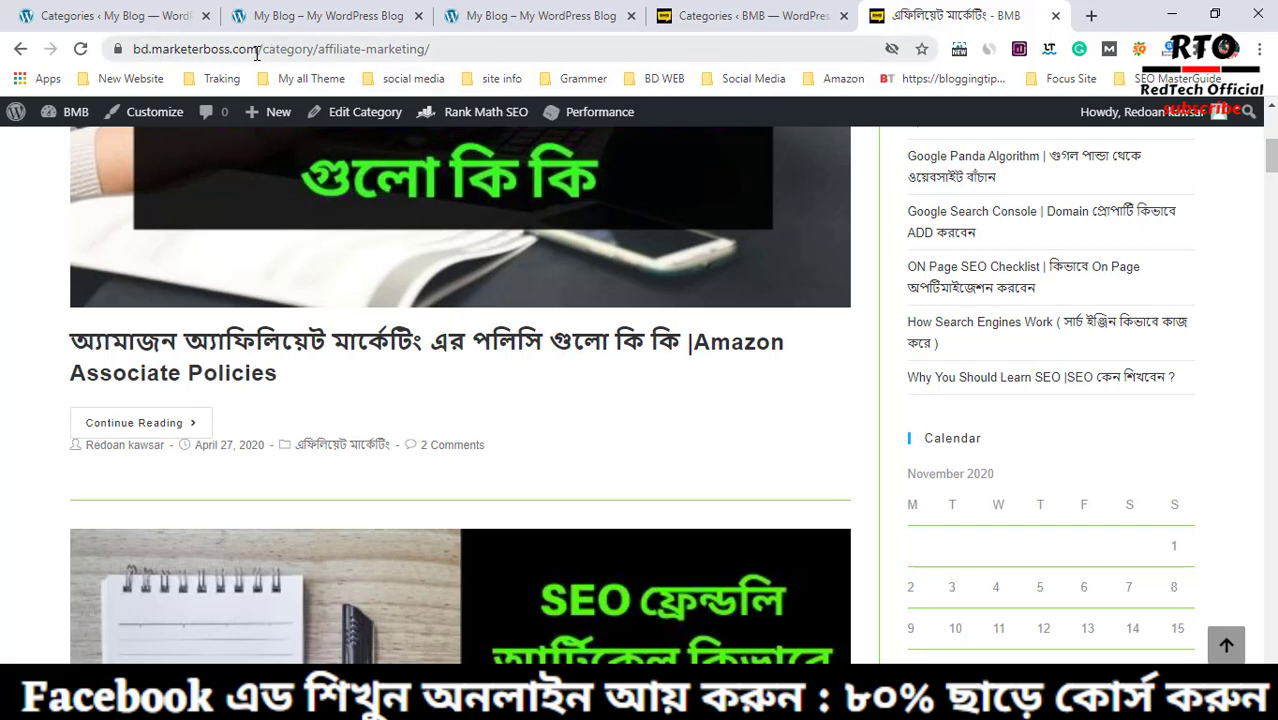
drag(263, 51, 324, 50)
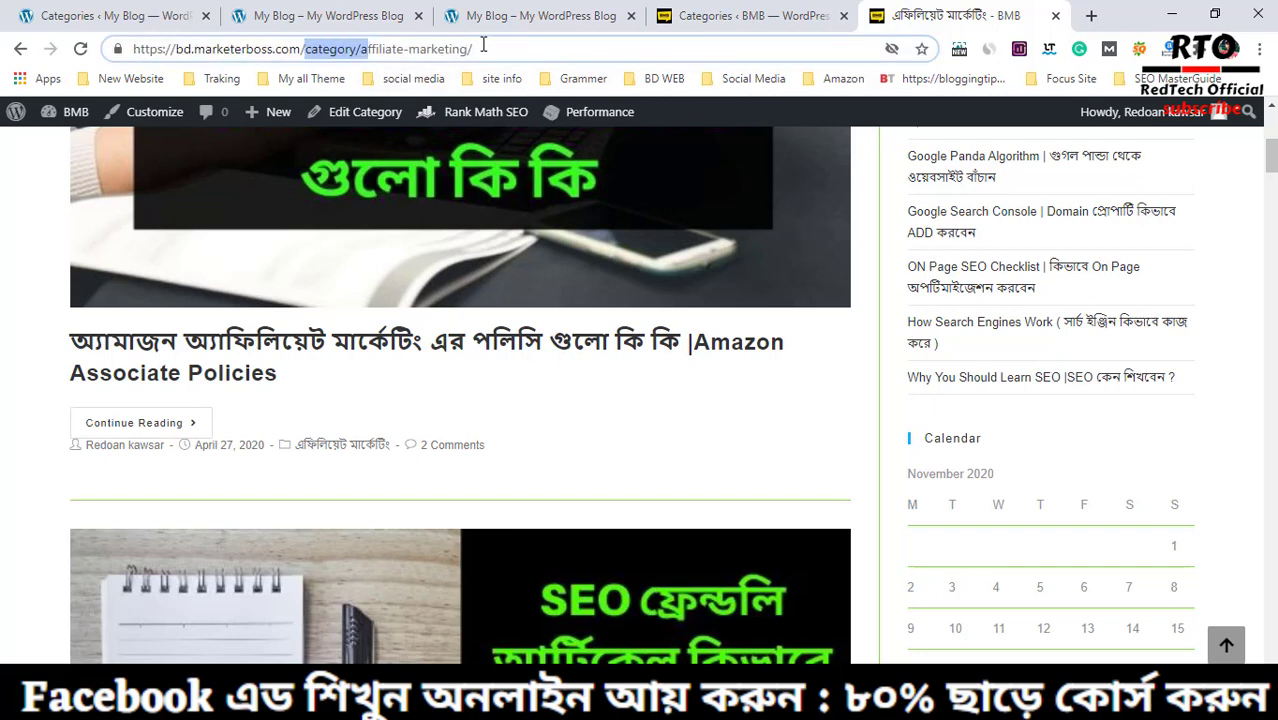
click(518, 51)
drag(474, 50, 308, 51)
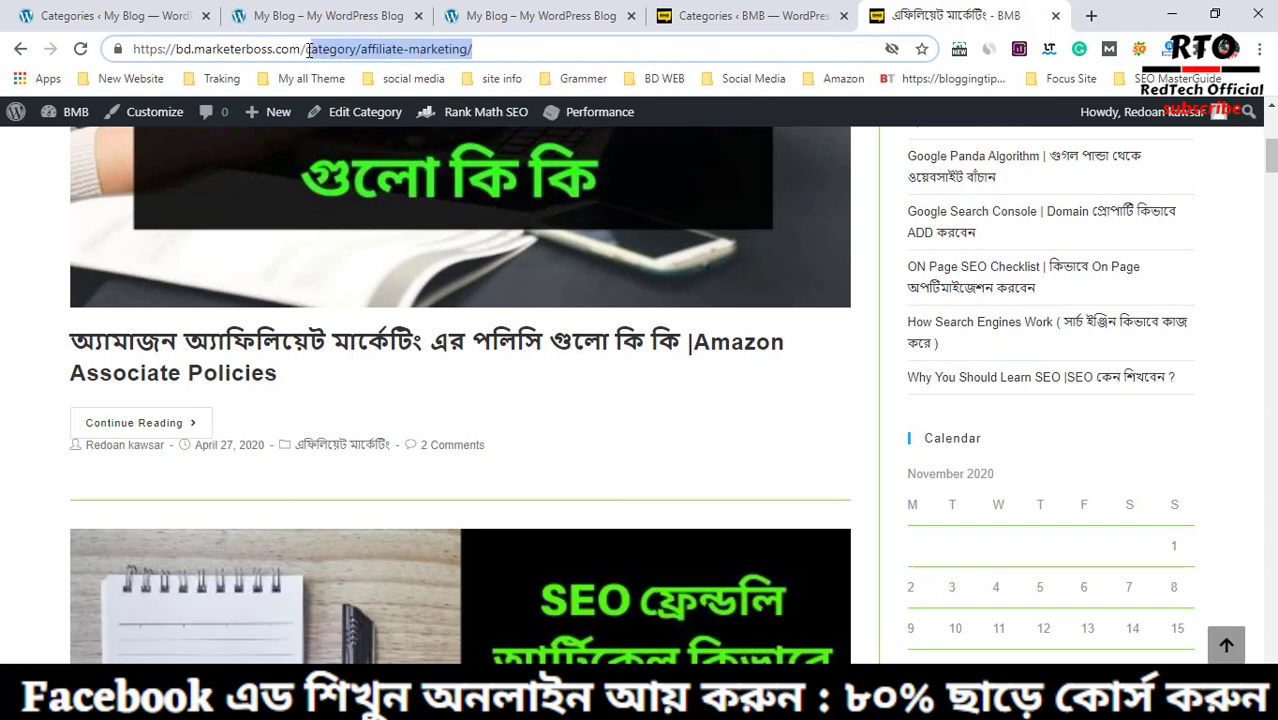
click(499, 49)
drag(531, 49, 261, 49)
drag(166, 55, 160, 72)
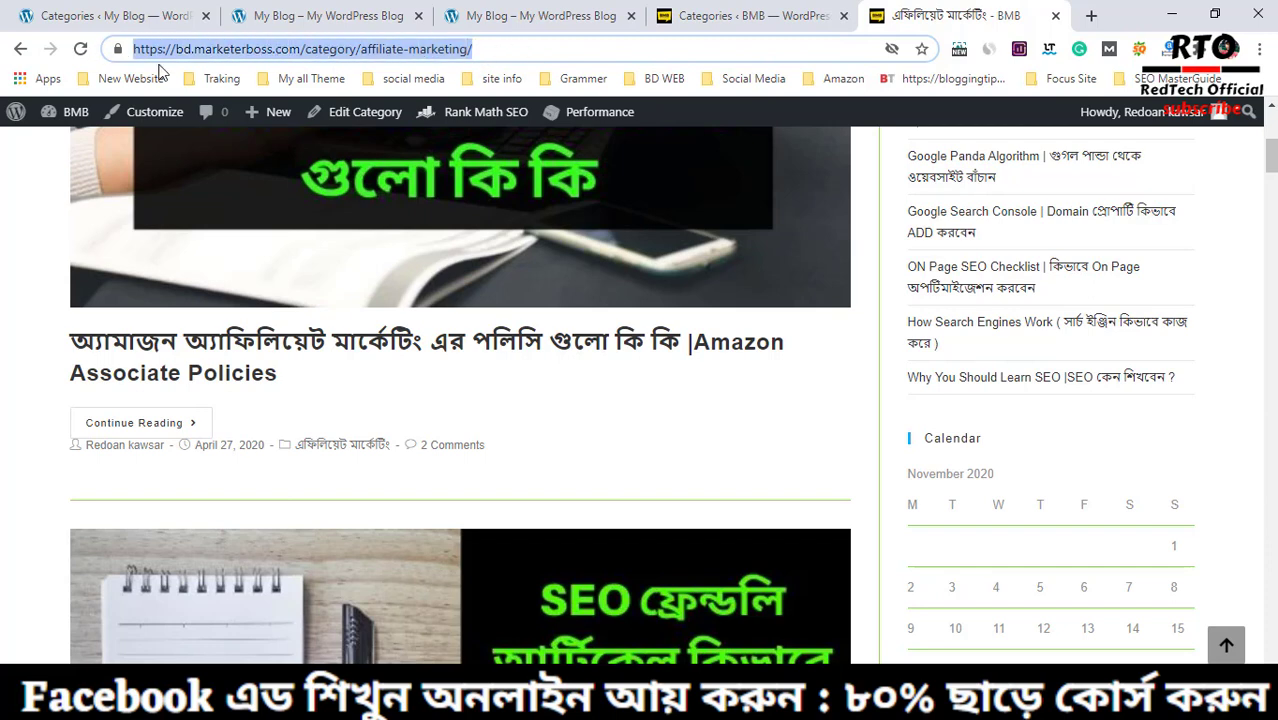
click(511, 49)
drag(590, 53, 124, 24)
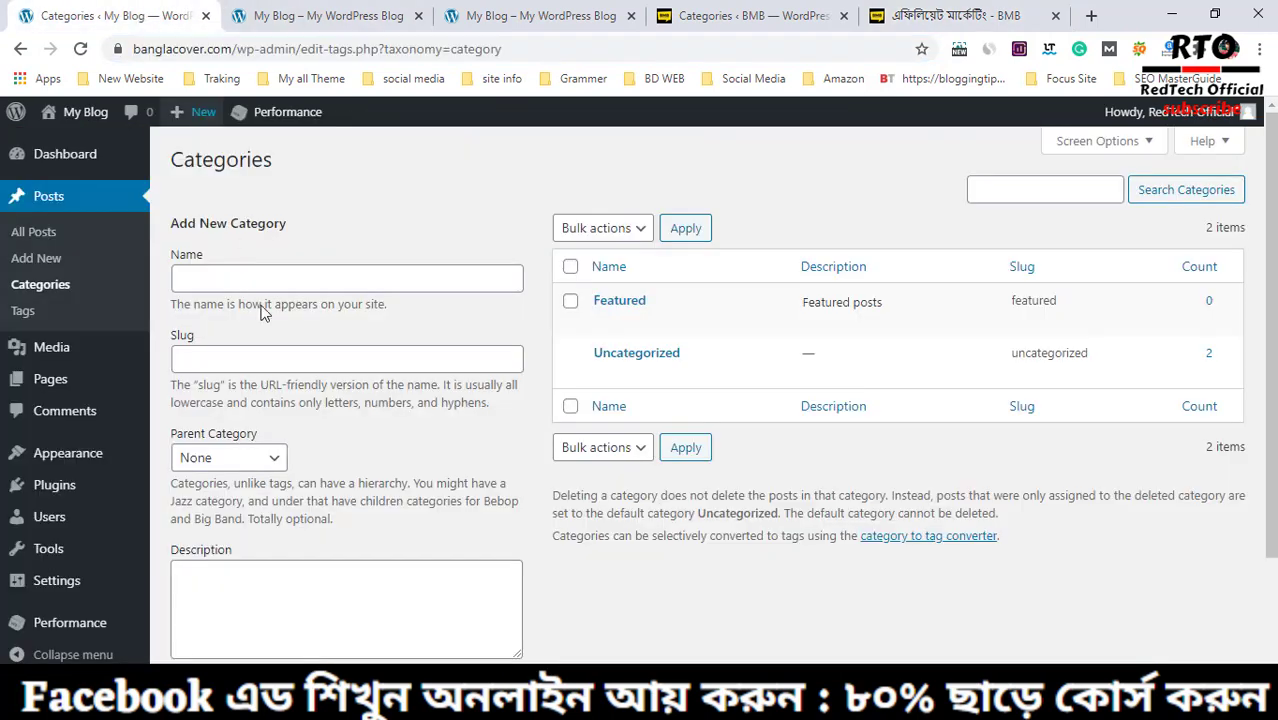
Enter Affiliate Marketing as the name of the new category on My Blog's categories page
click(95, 15)
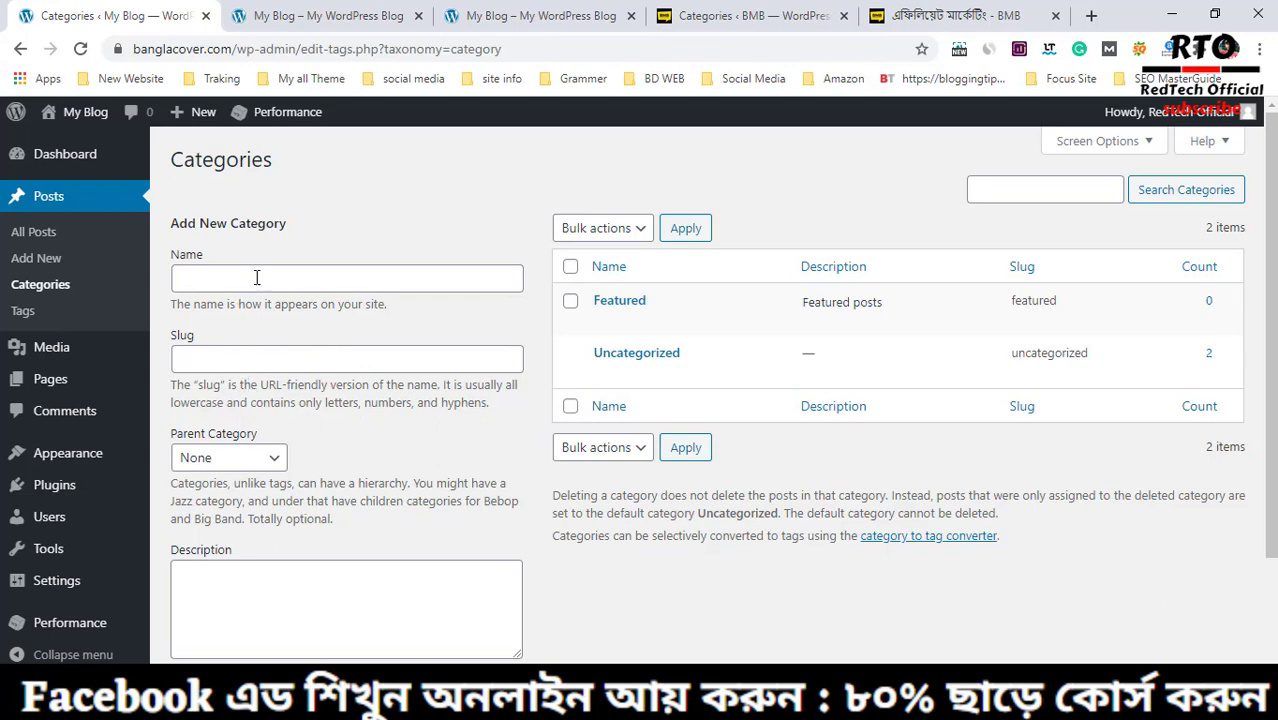
scroll(455, 617, down, 2)
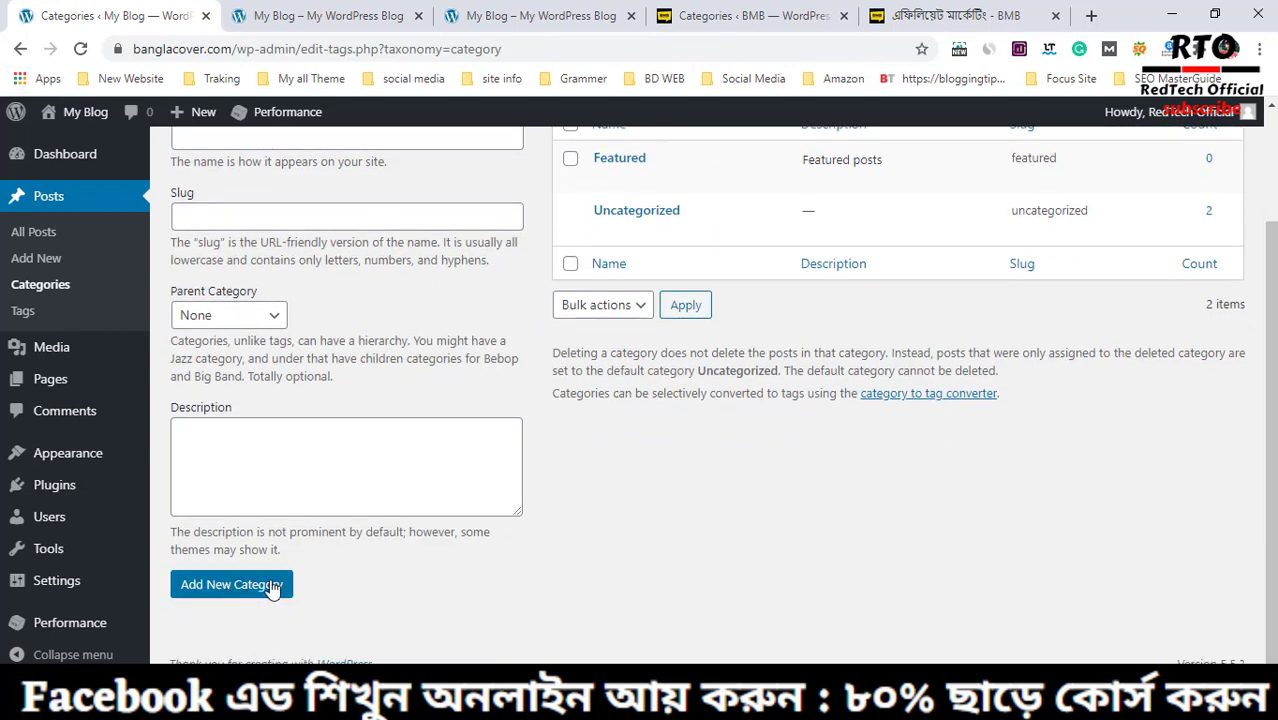
scroll(339, 575, up, 2)
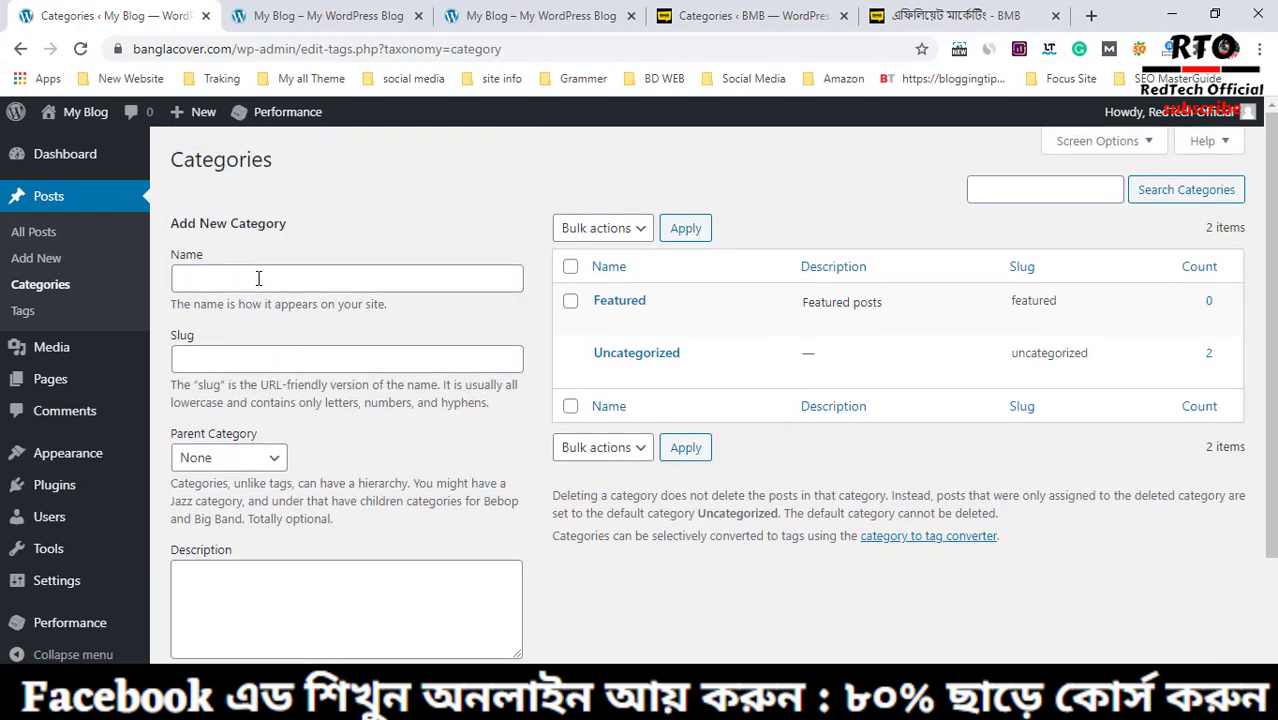
click(258, 278)
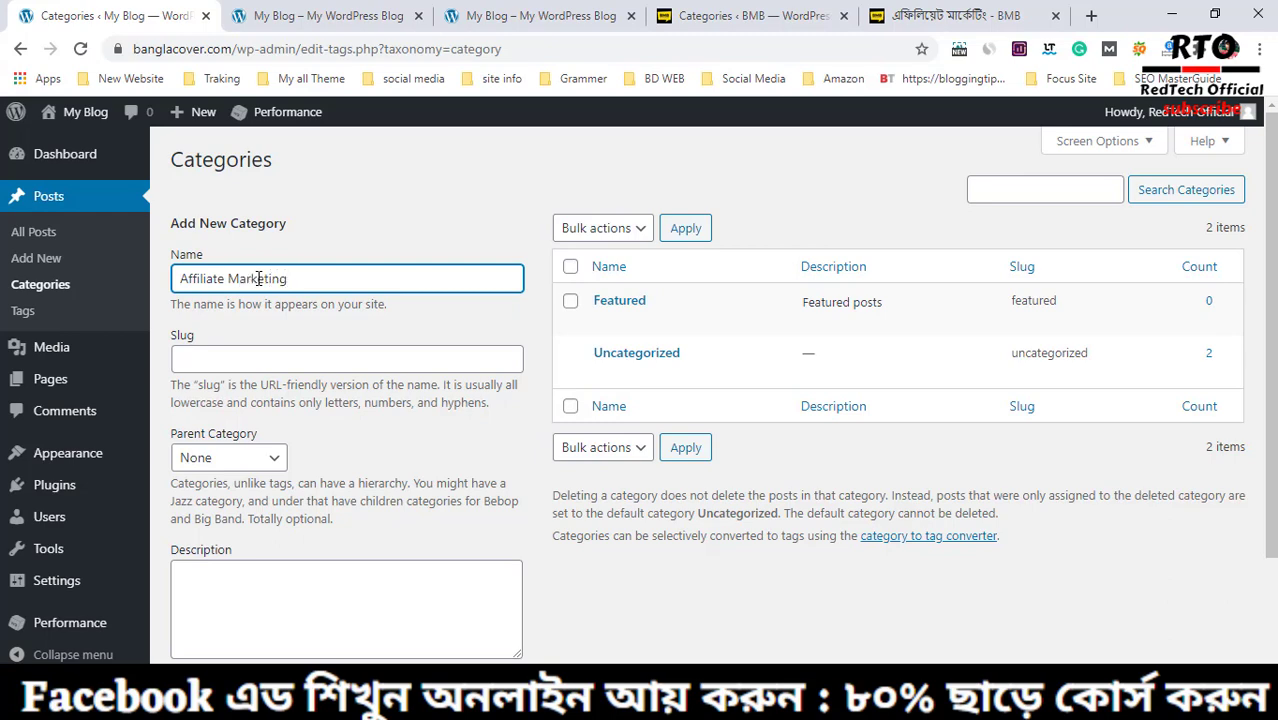
drag(318, 279, 131, 258)
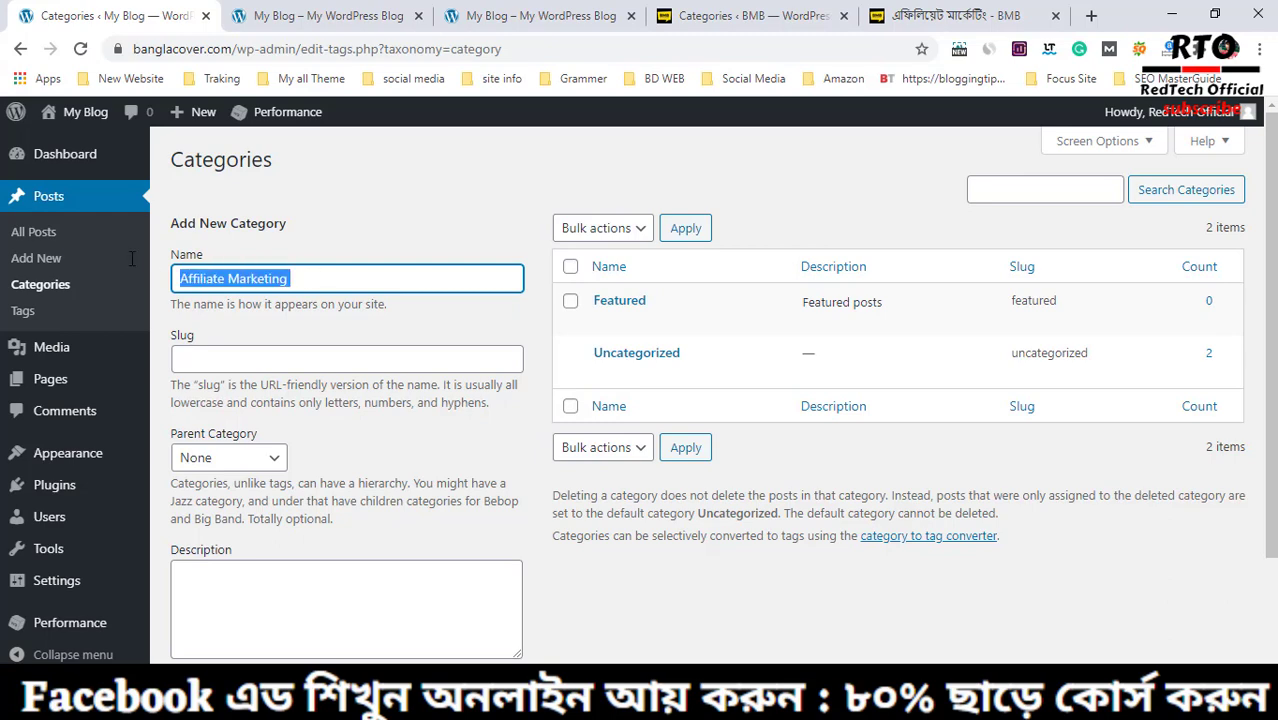
click(344, 279)
Check the parent category choices for the new category, keeping None selected
scroll(412, 505, down, 1)
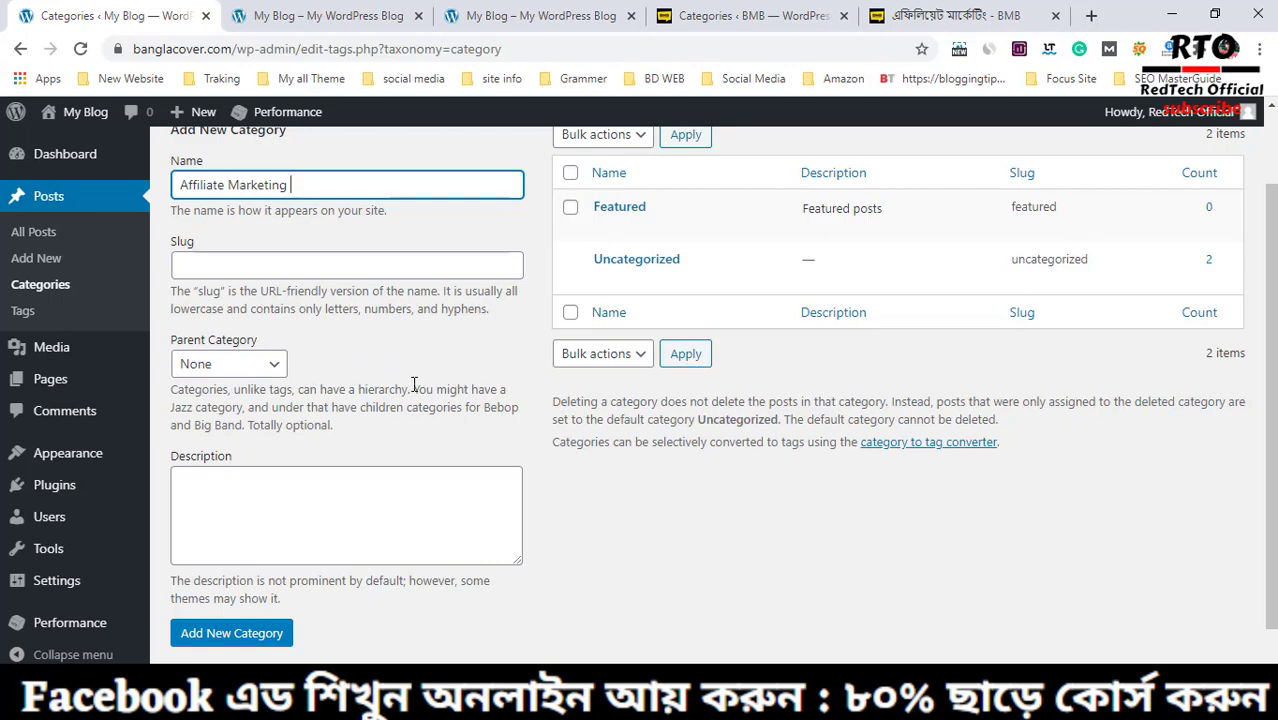
click(270, 368)
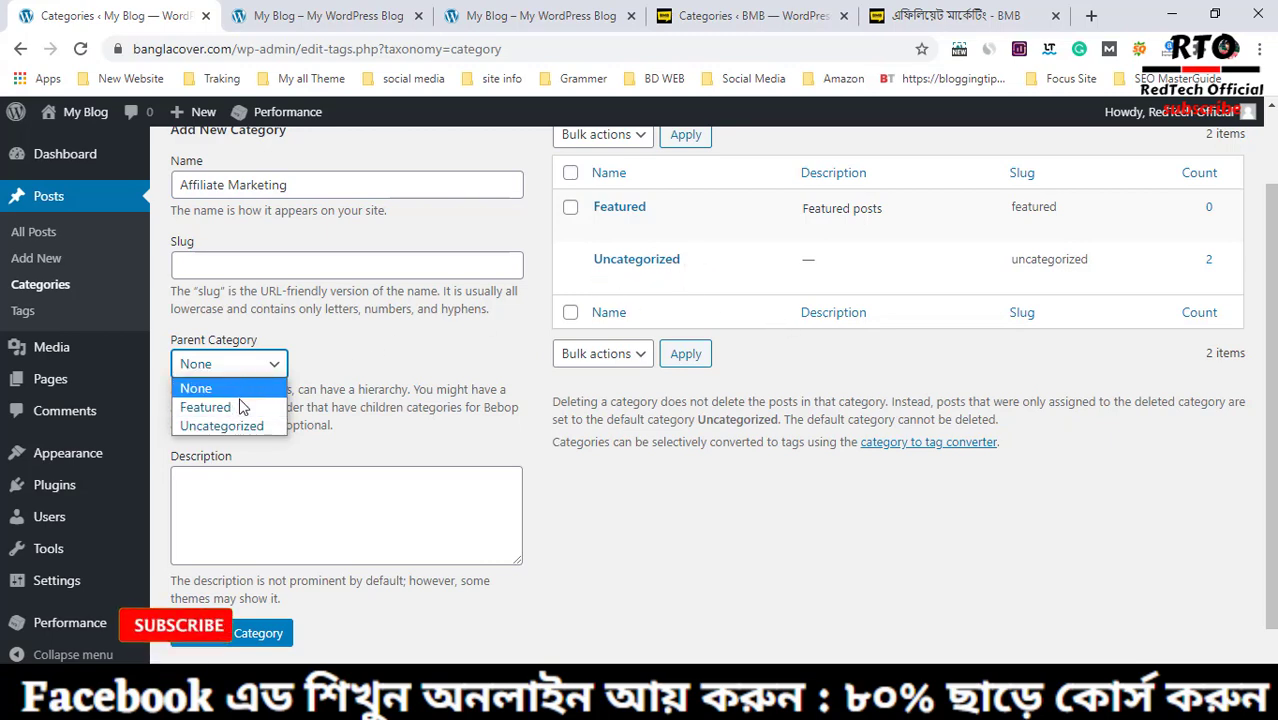
click(374, 322)
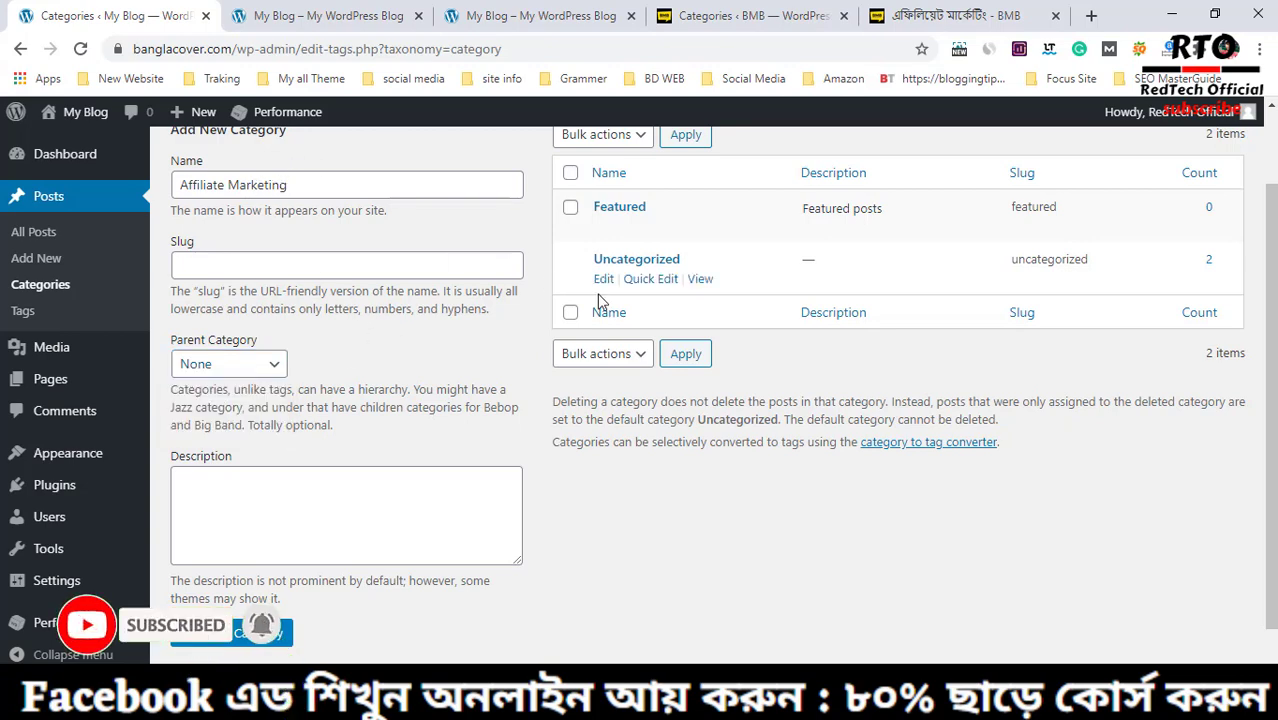
scroll(599, 300, up, 1)
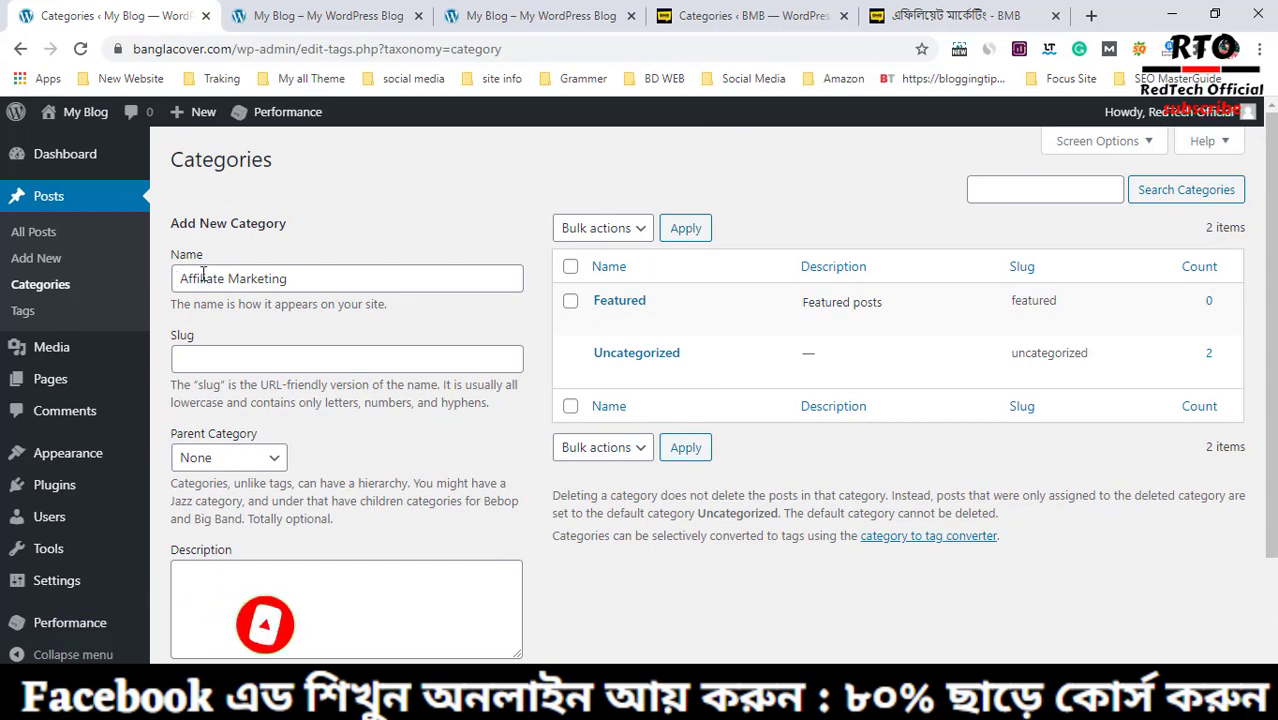
Leave the description empty and add the Affiliate Marketing category to the site
scroll(214, 451, down, 1)
click(210, 450)
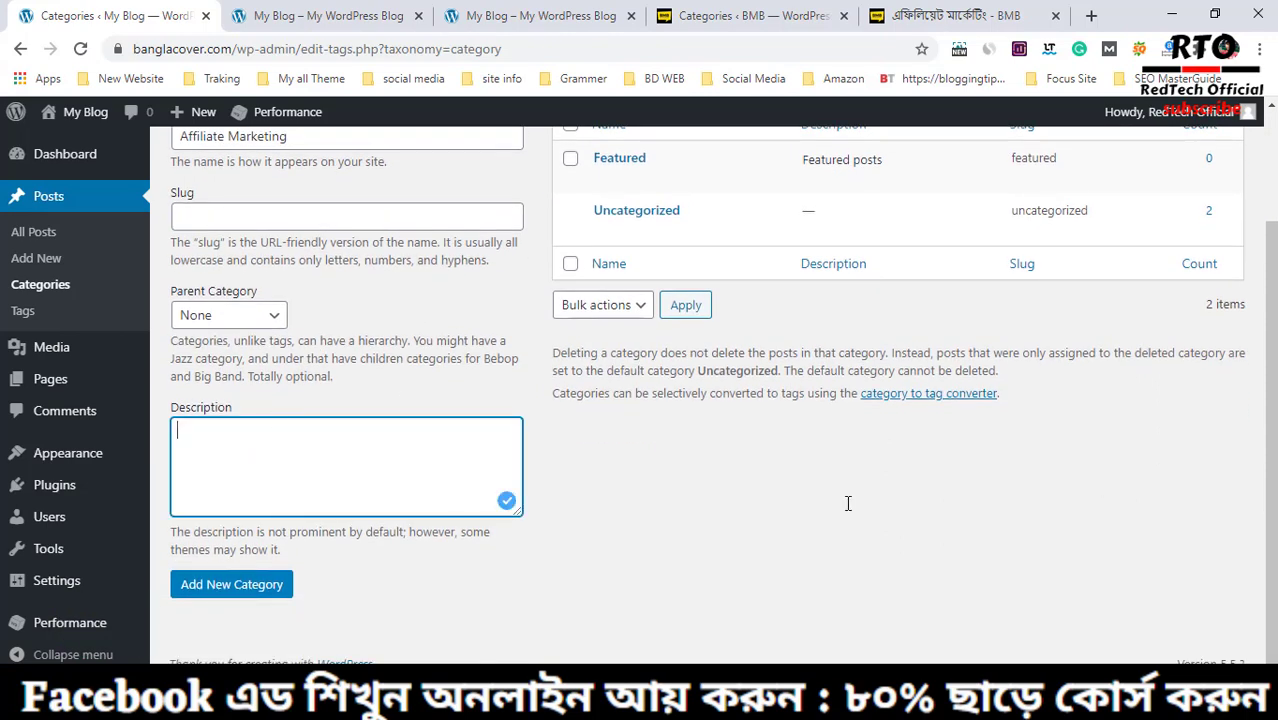
scroll(847, 502, up, 1)
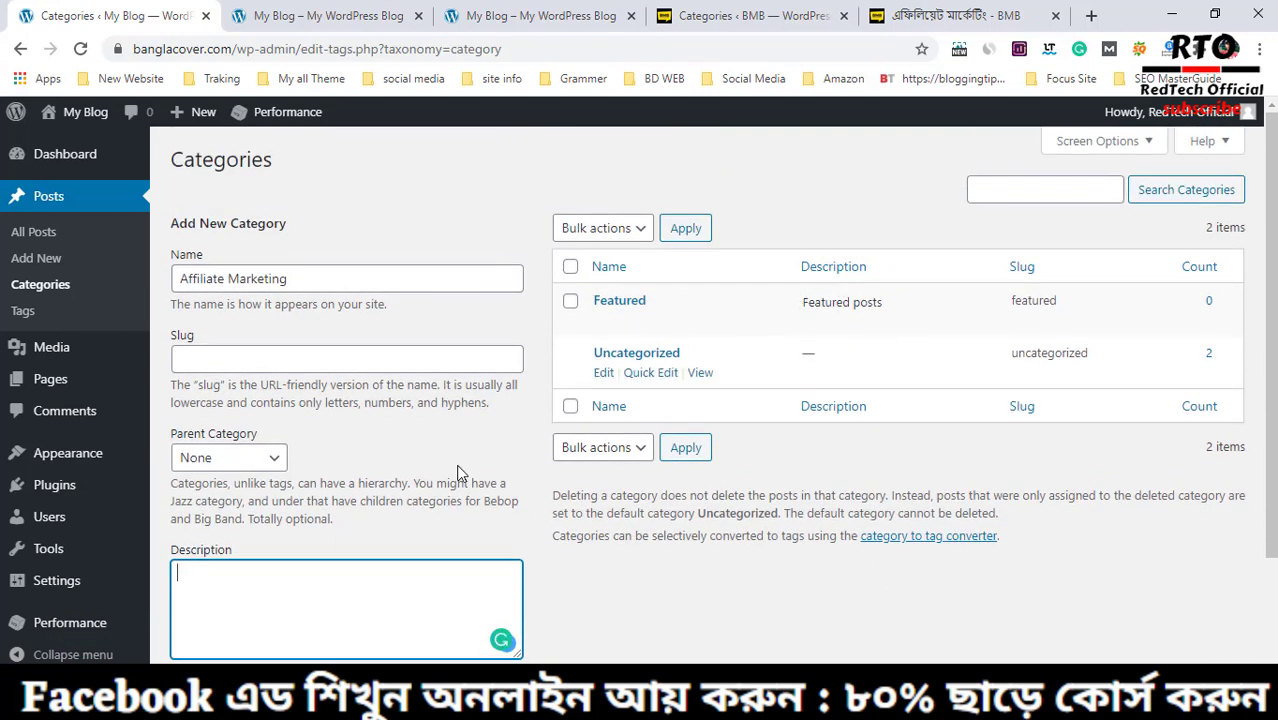
scroll(333, 557, down, 1)
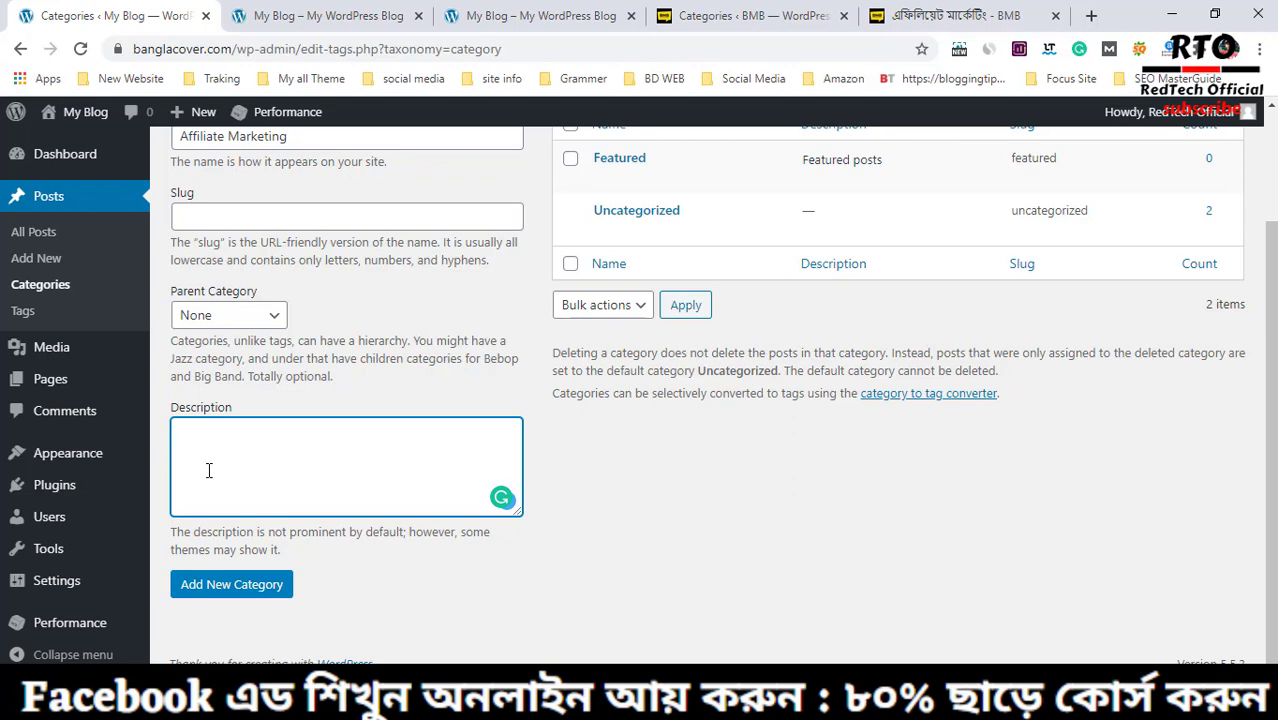
scroll(206, 453, up, 3)
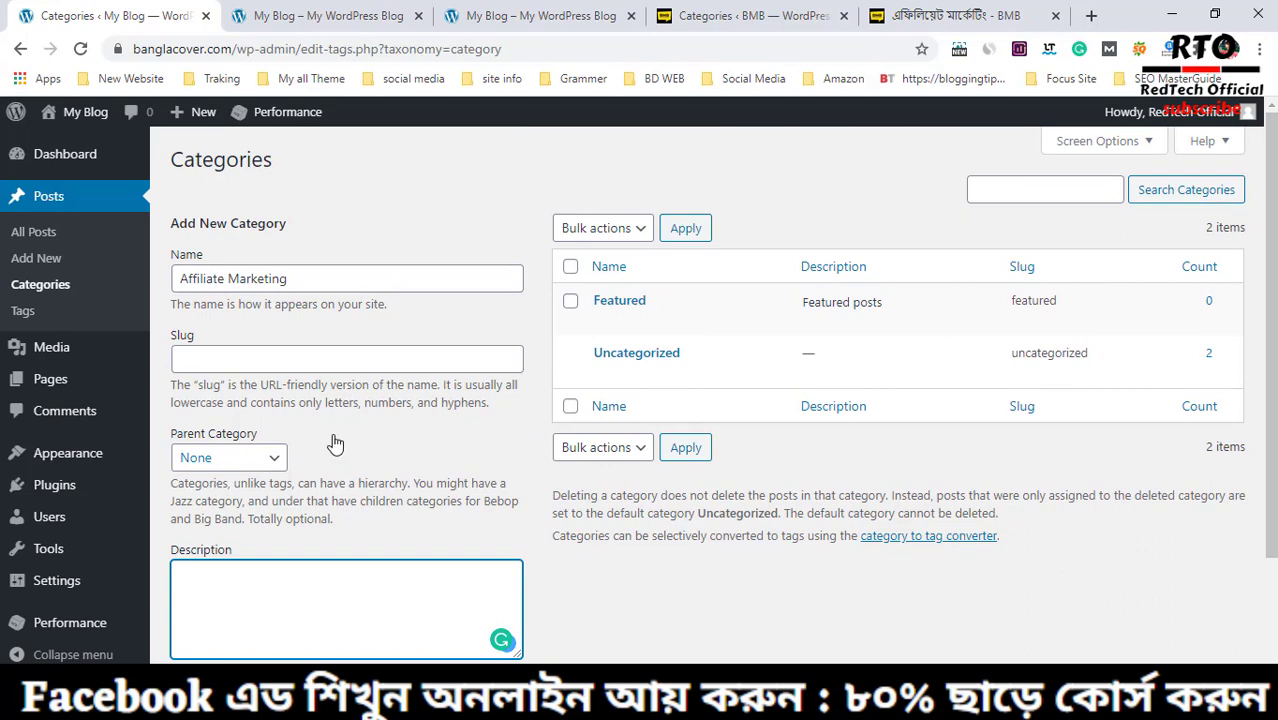
scroll(314, 322, down, 3)
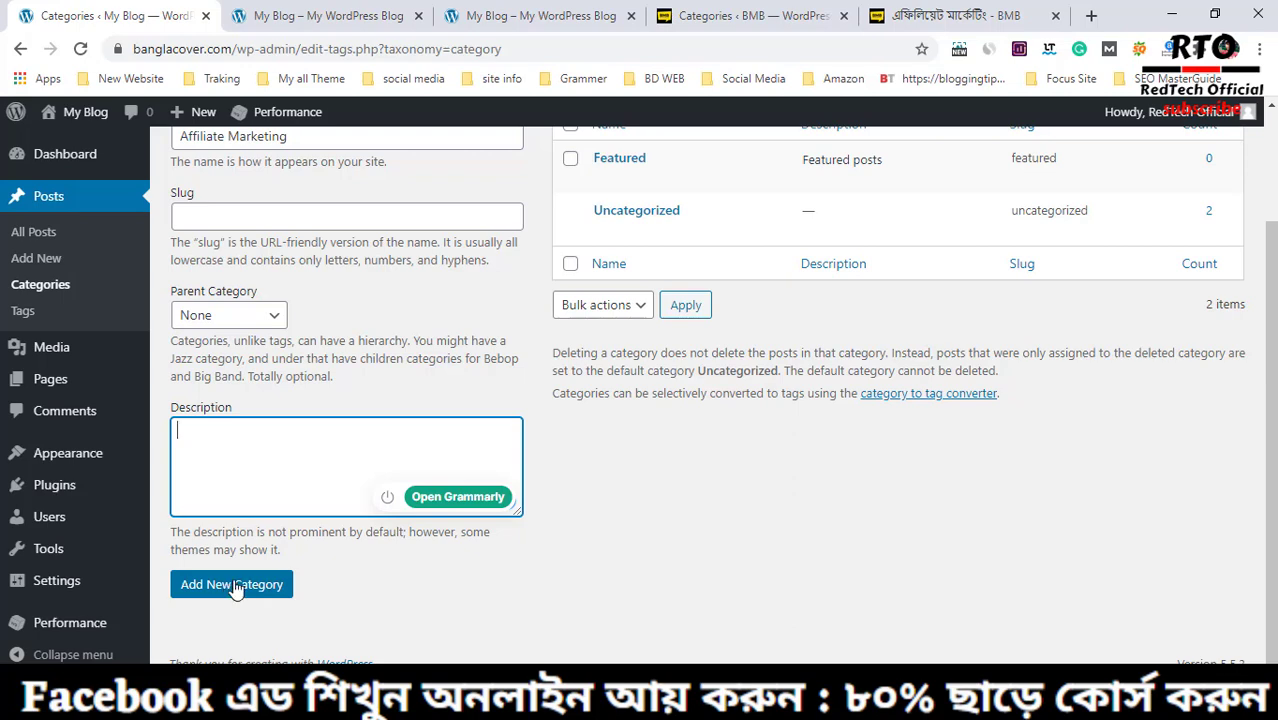
click(234, 585)
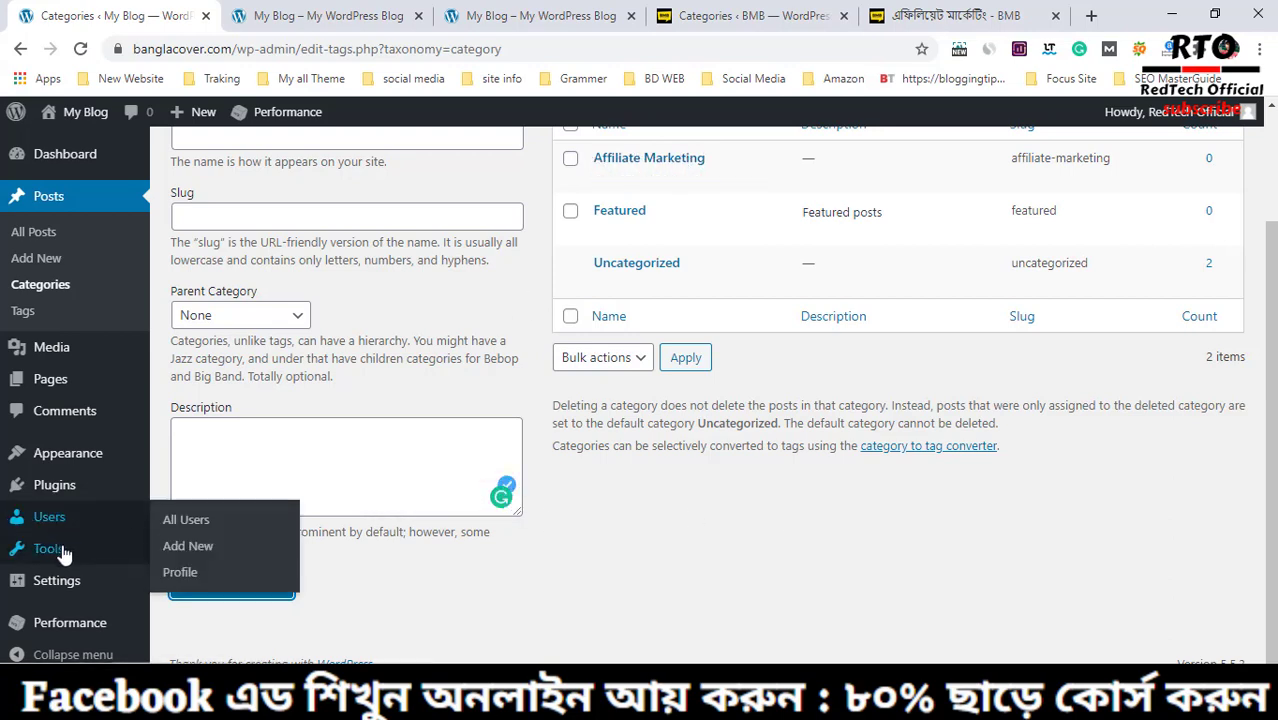
Open the Best Amazon Affiliate WordPress Themes post from the list of all posts for editing in a new browser tab
scroll(64, 552, up, 2)
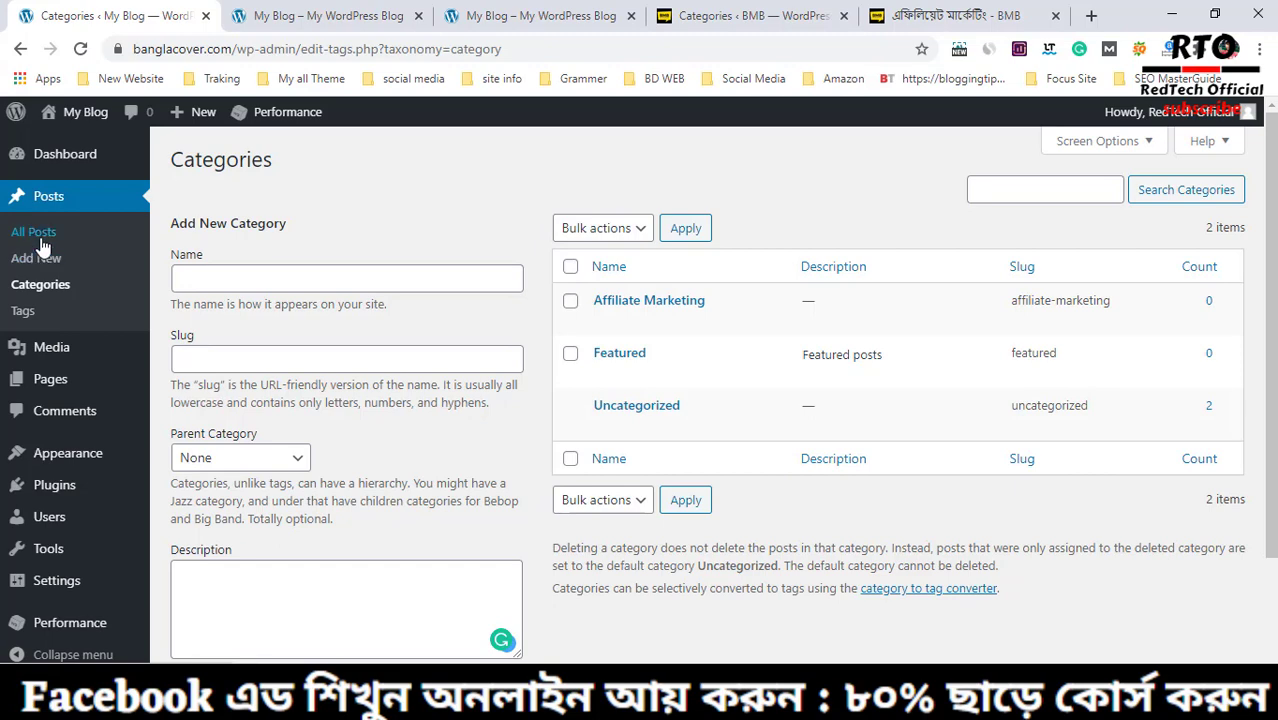
click(41, 237)
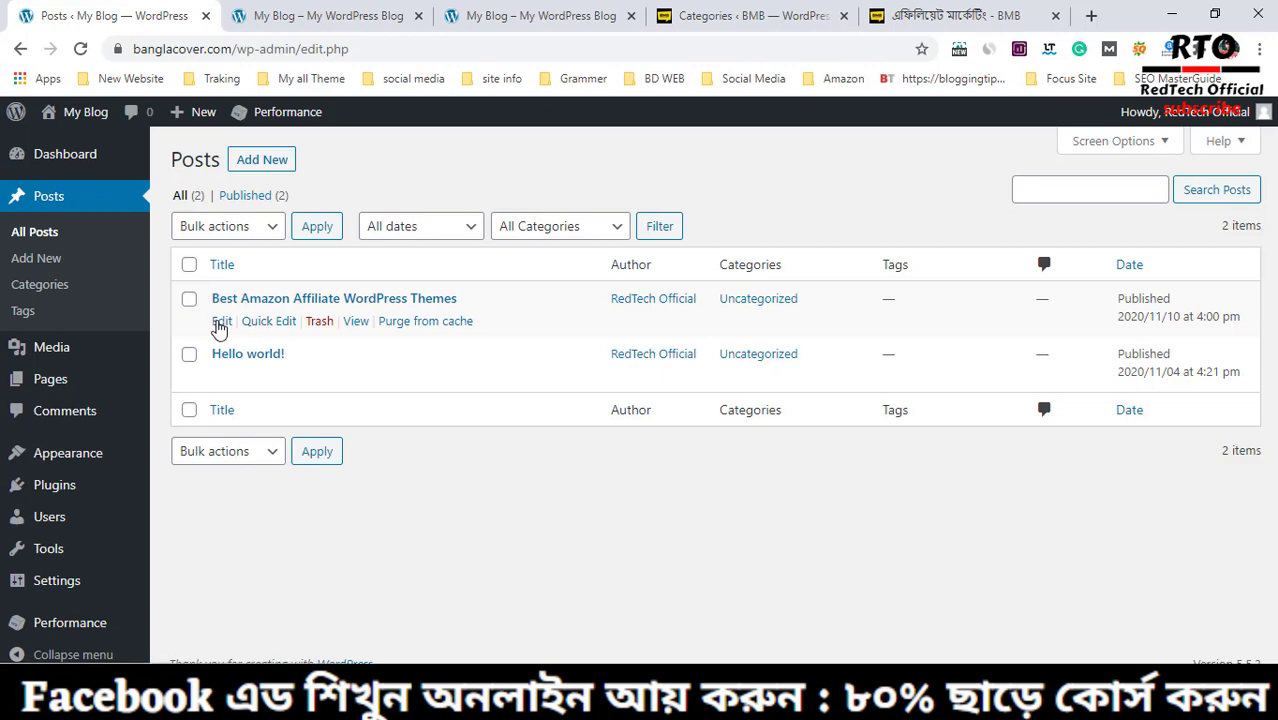
right_click(219, 324)
click(270, 337)
click(265, 12)
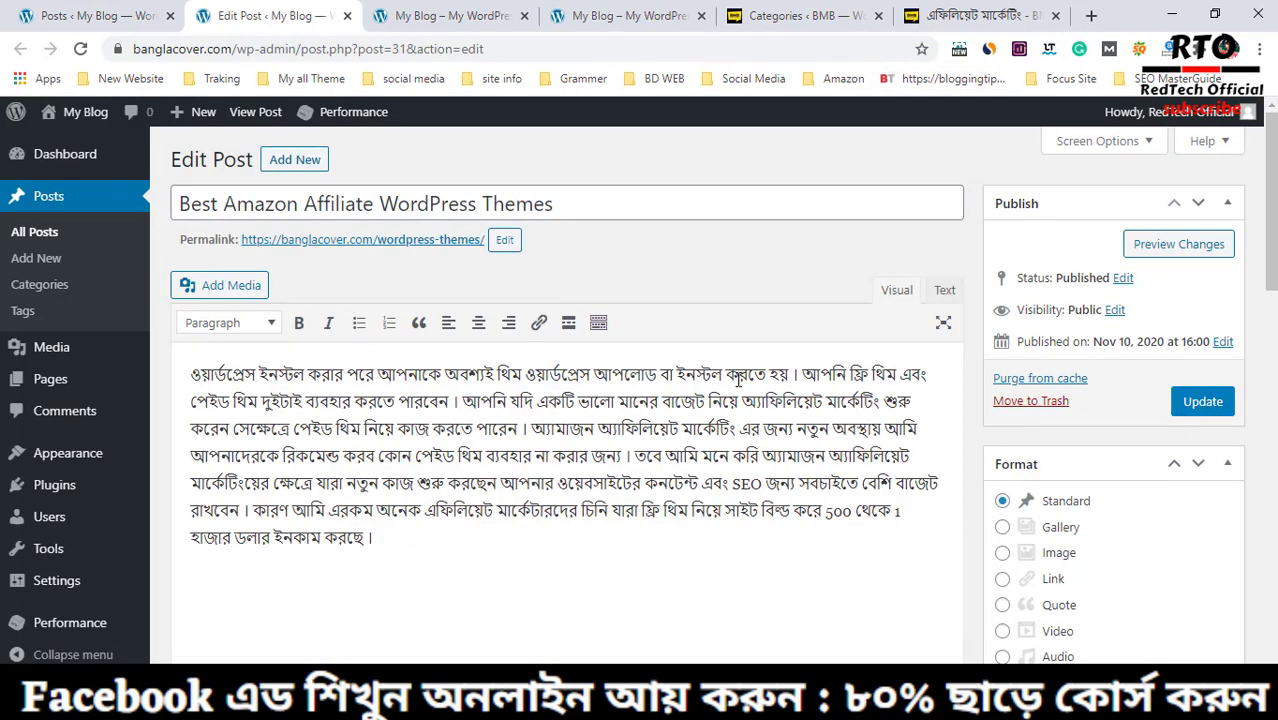
Assign the post to the Affiliate Marketing category in place of Uncategorized and update the post
scroll(1180, 440, down, 5)
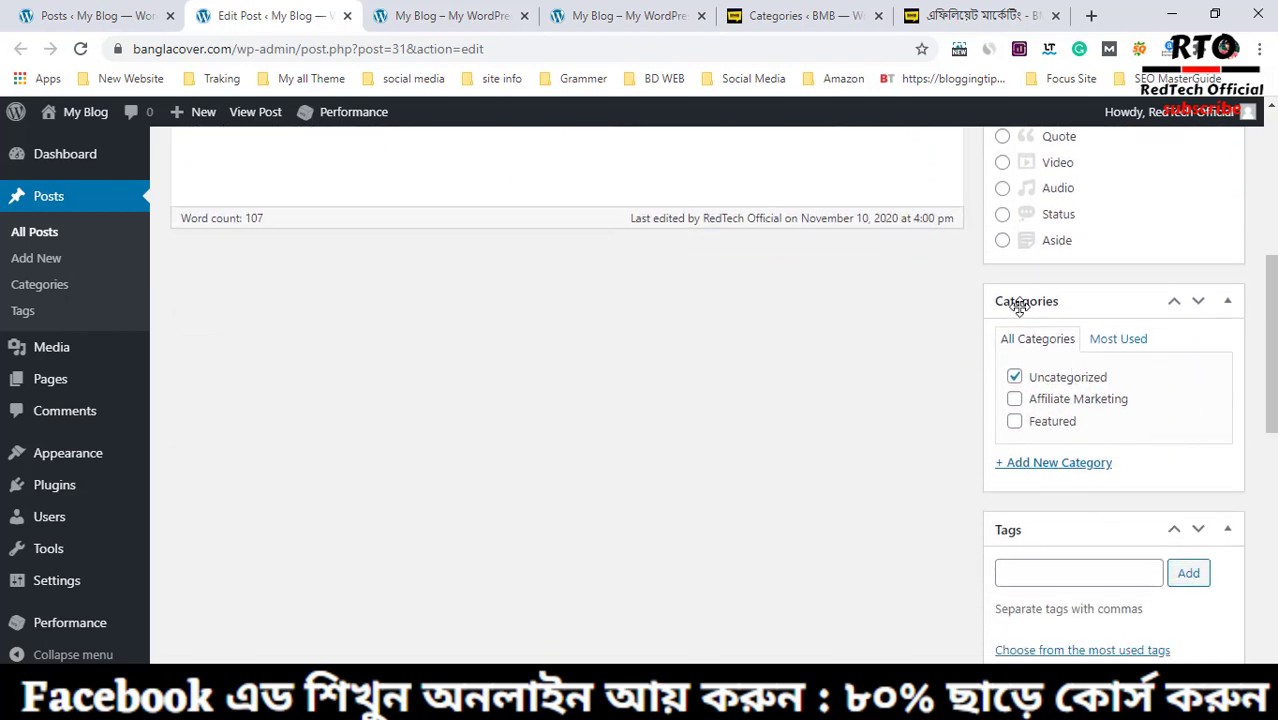
click(1015, 400)
scroll(1150, 420, up, 5)
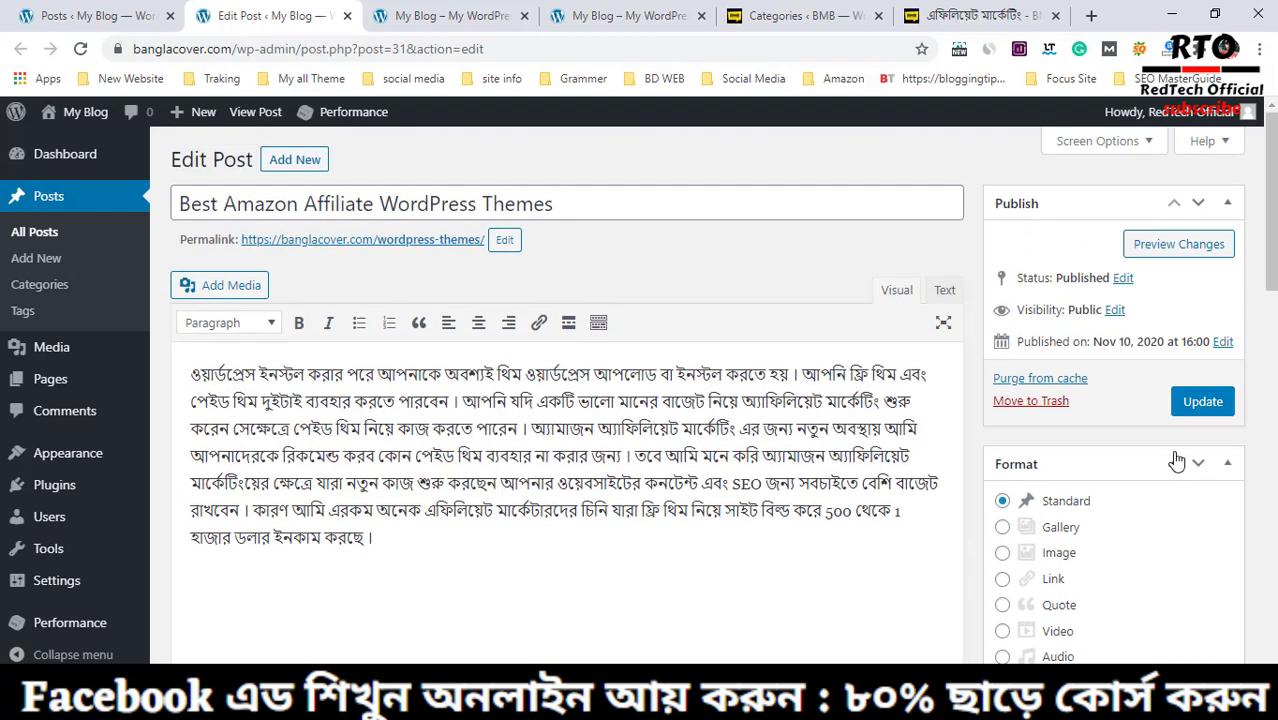
click(1199, 412)
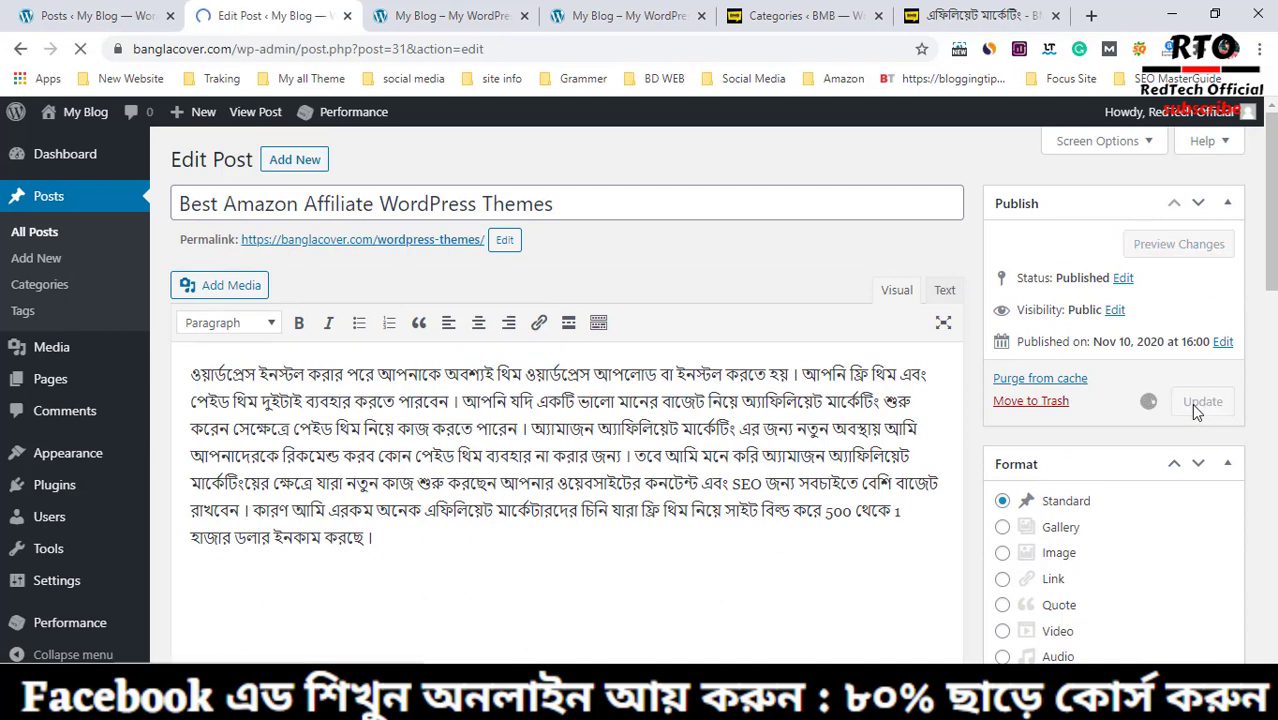
View the updated post in a new browser tab and check the category given under its title
right_click(278, 202)
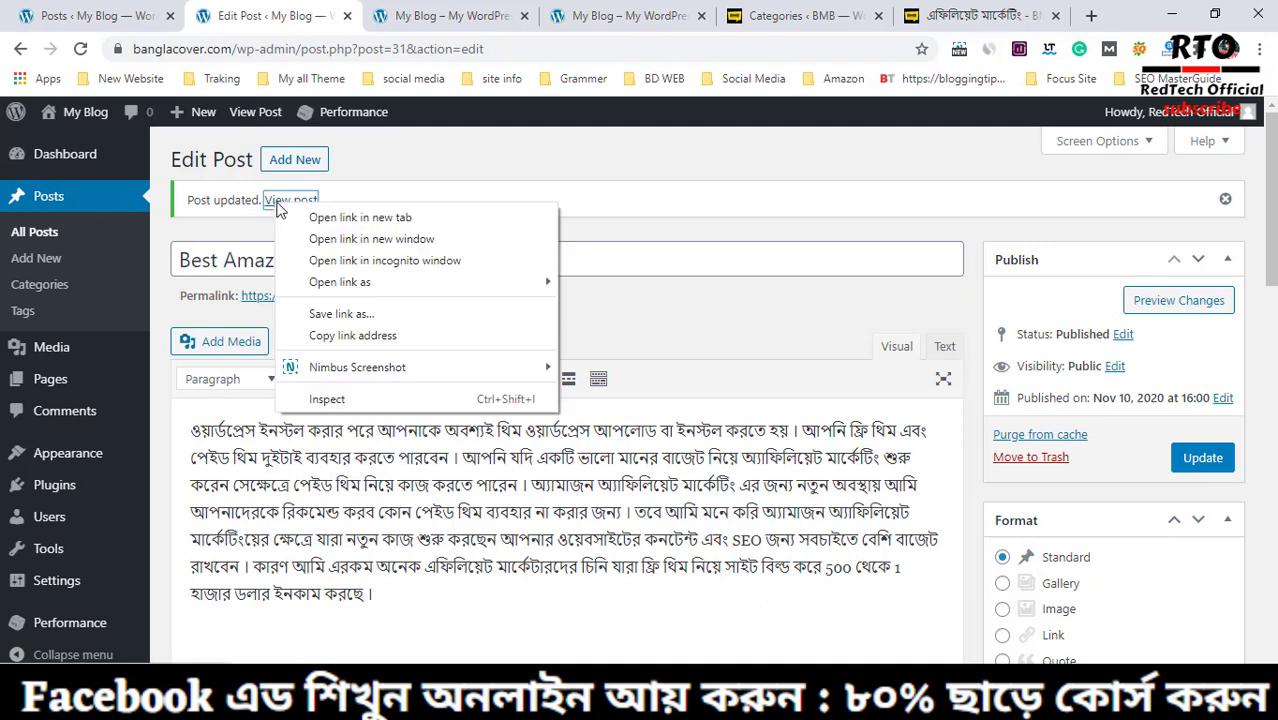
click(330, 214)
click(385, 16)
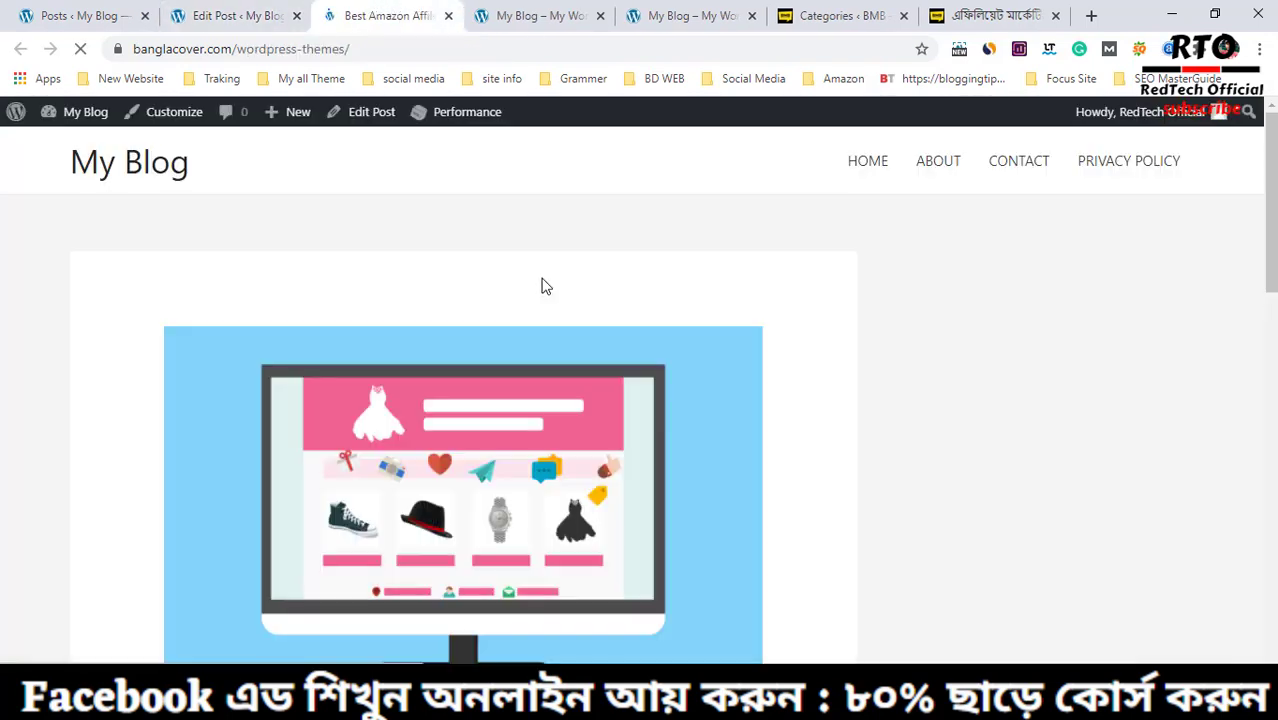
scroll(596, 358, down, 5)
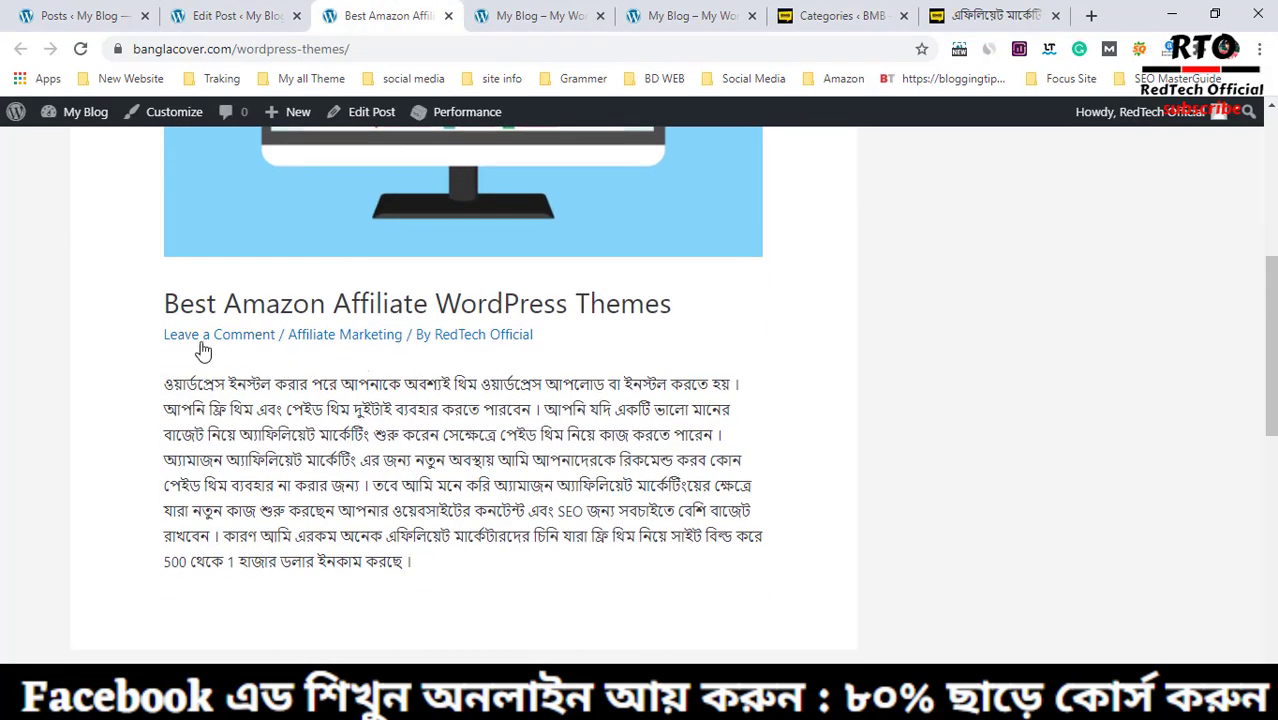
scroll(947, 457, up, 4)
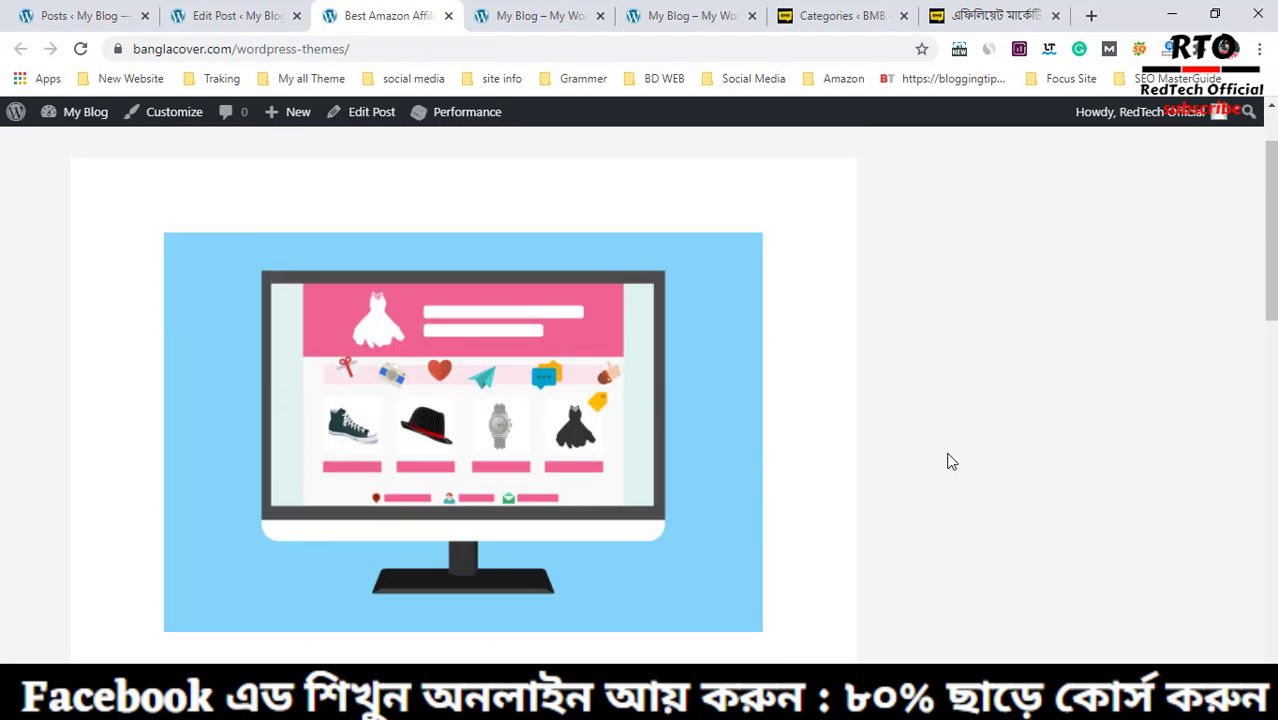
scroll(487, 434, down, 4)
Open the Affiliate Marketing category archive from the post and examine its heading and listed posts
click(363, 336)
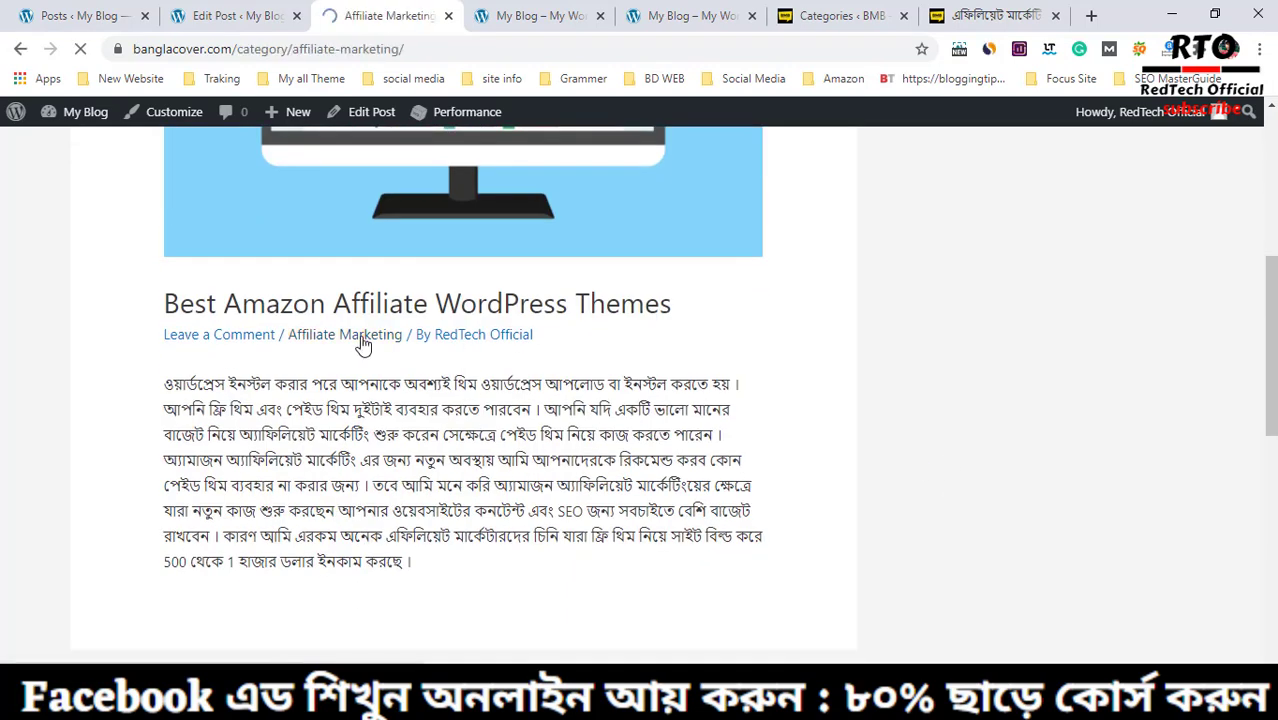
scroll(528, 393, down, 7)
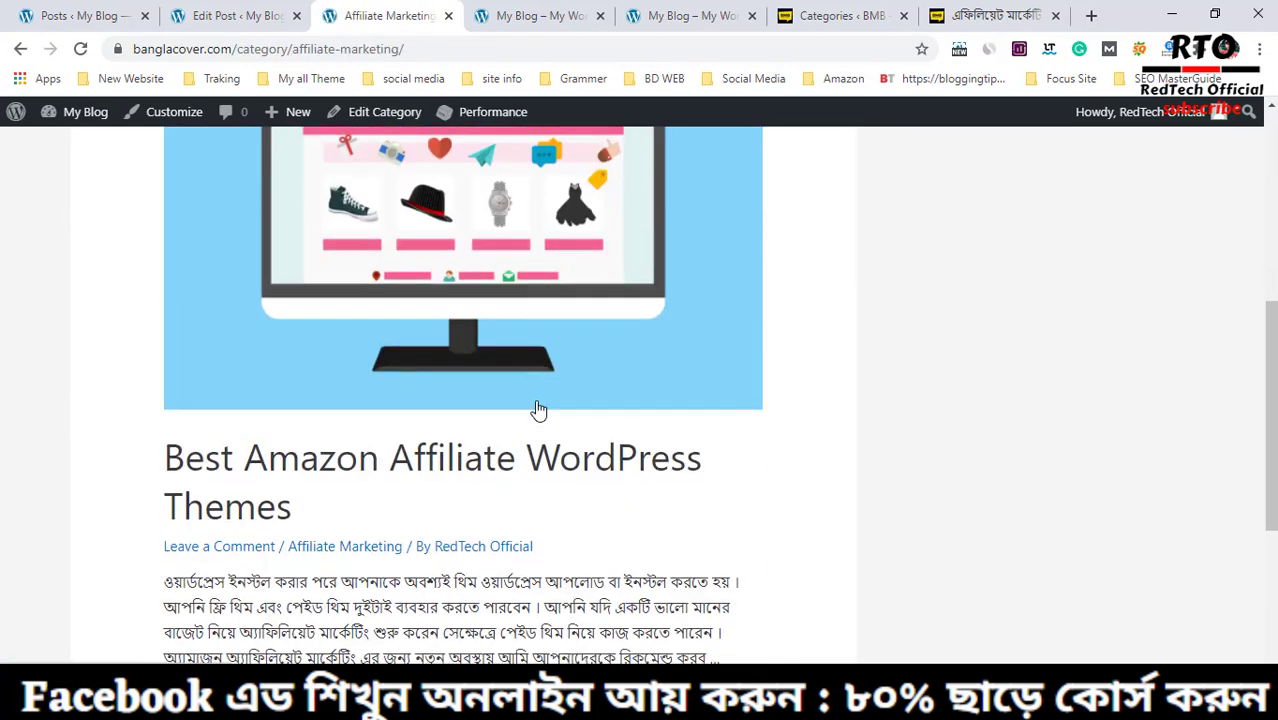
scroll(416, 485, up, 4)
scroll(605, 494, up, 4)
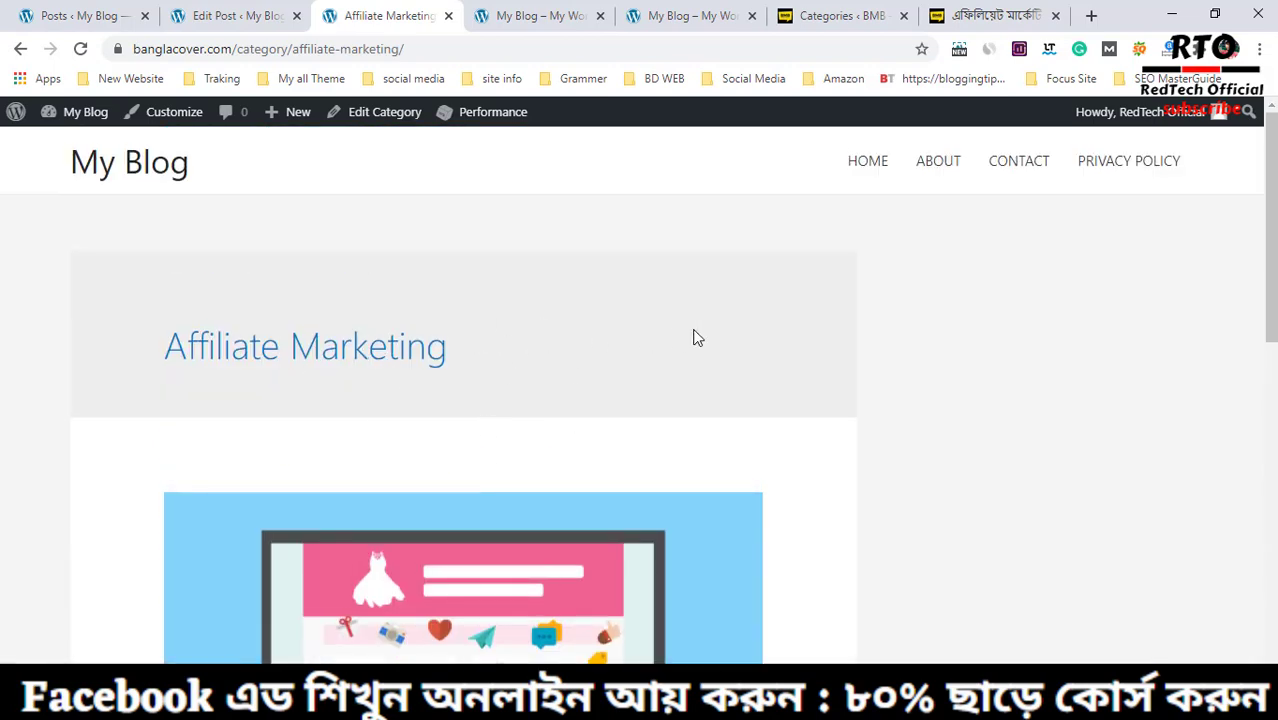
scroll(700, 337, down, 1)
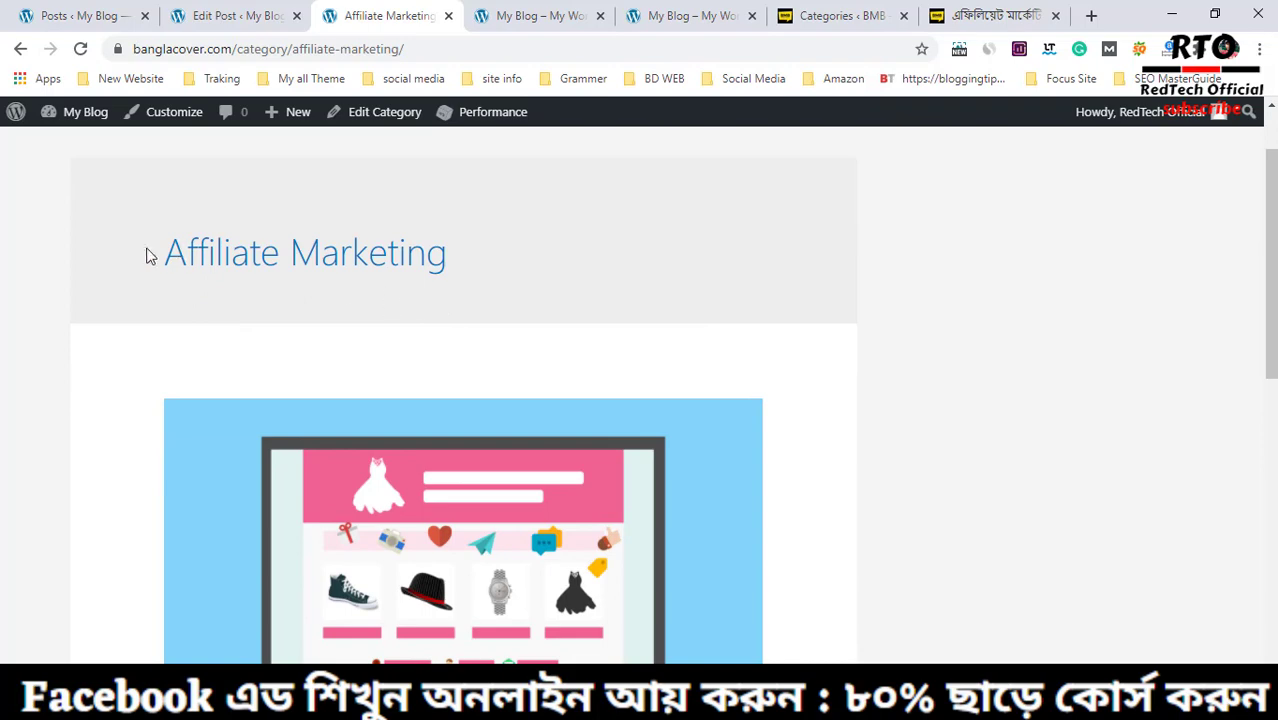
drag(151, 257, 559, 245)
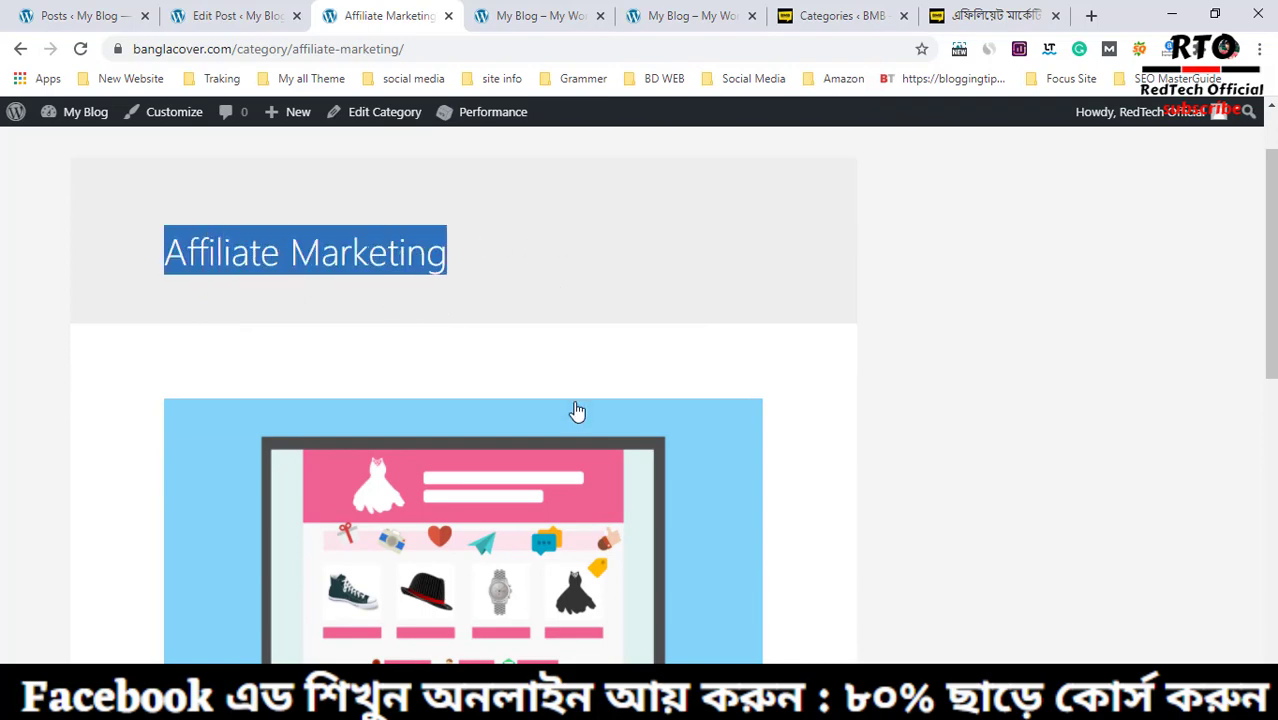
scroll(613, 451, down, 3)
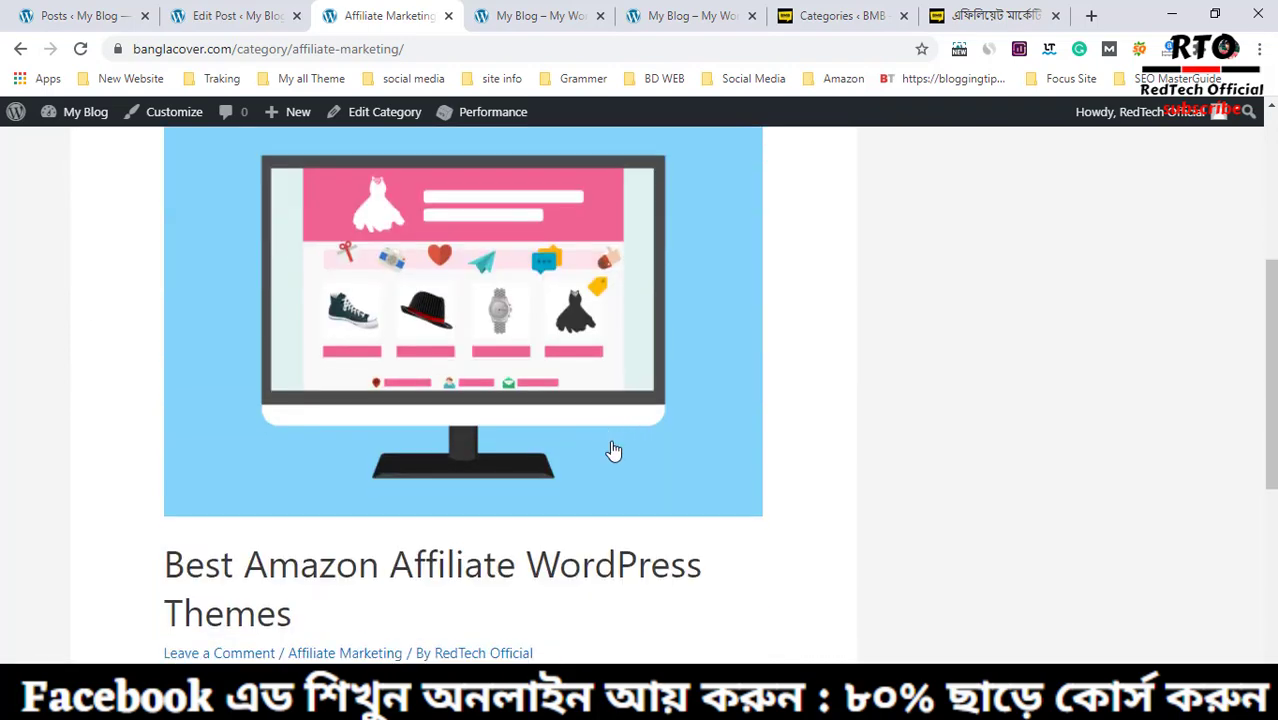
scroll(713, 412, down, 4)
scroll(454, 371, up, 5)
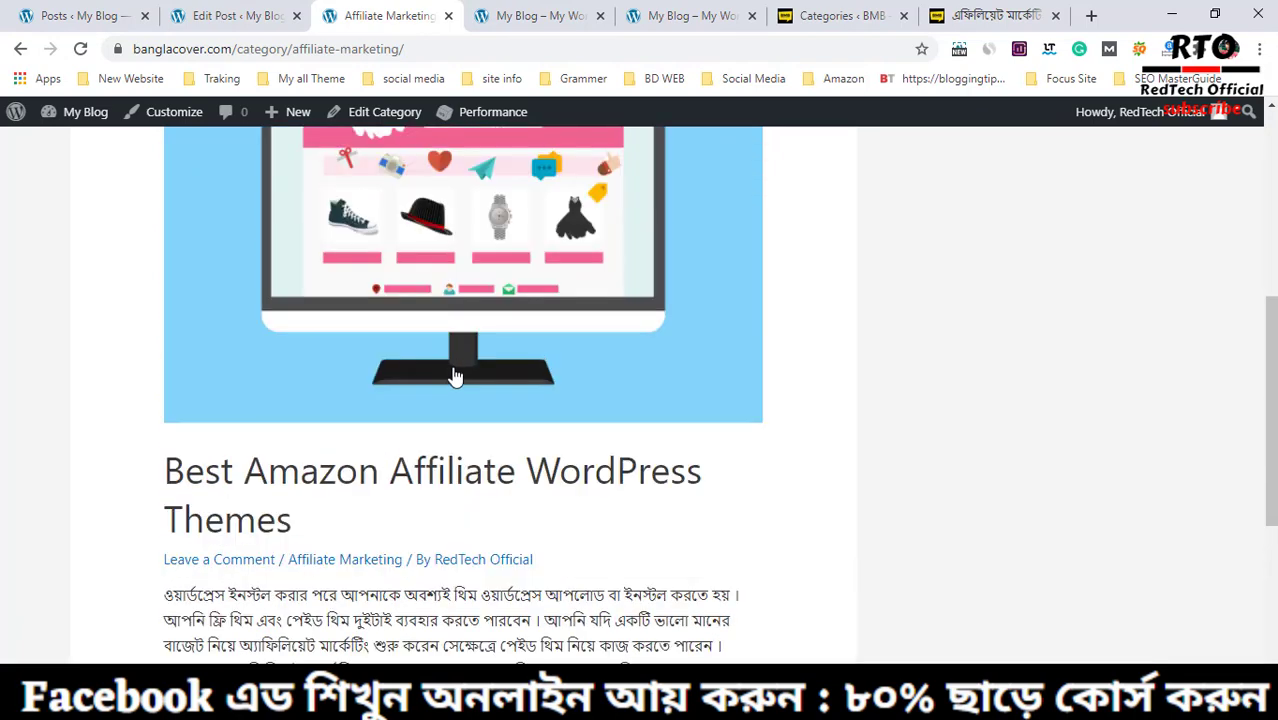
scroll(457, 377, up, 3)
click(500, 372)
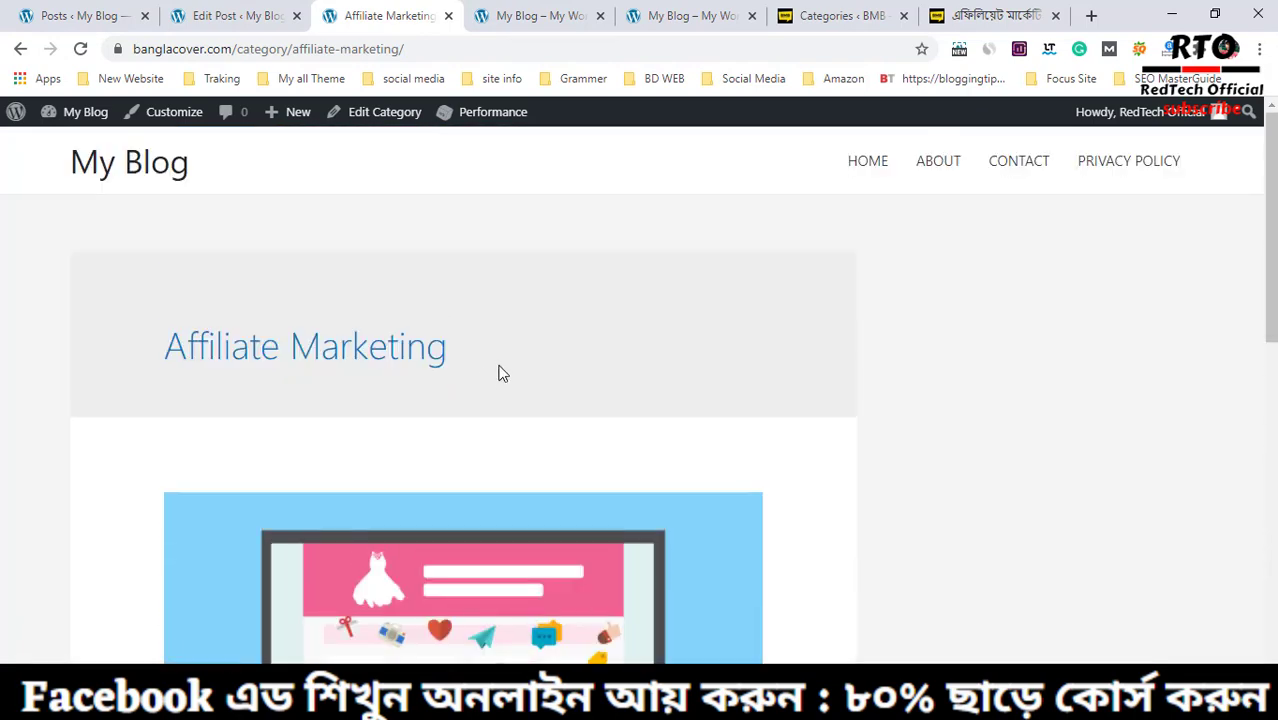
drag(591, 371, 87, 305)
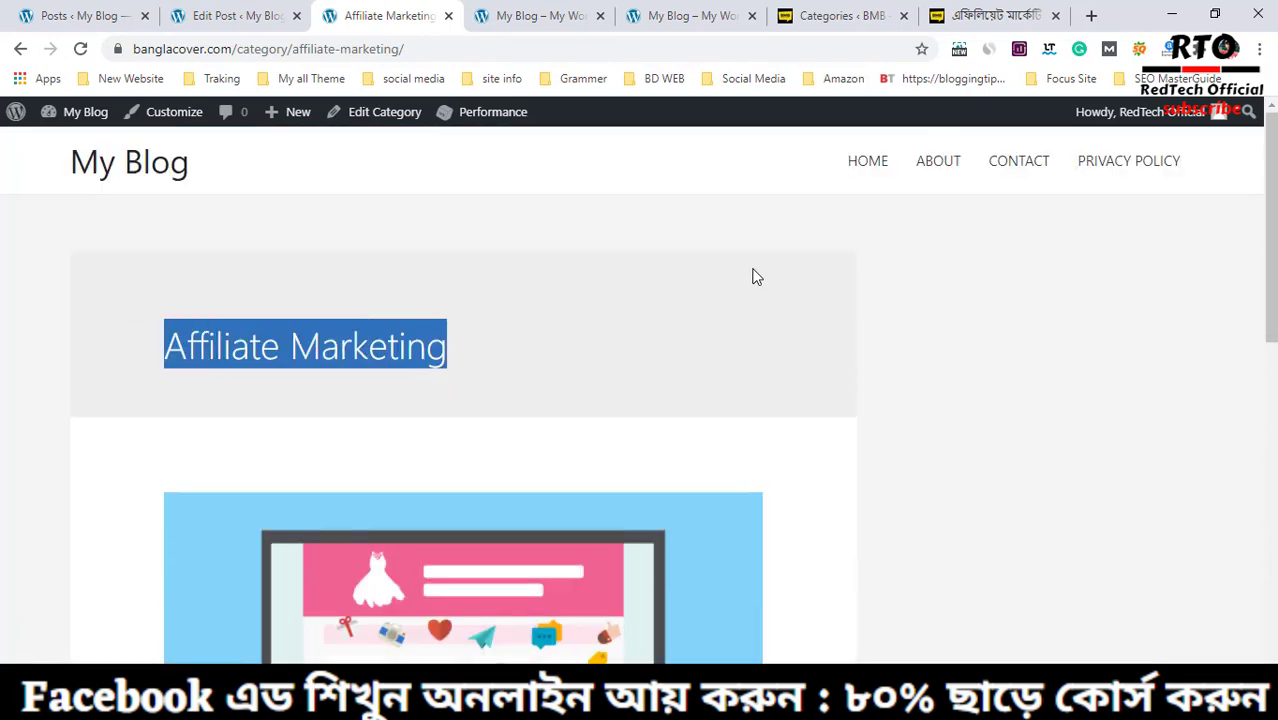
click(552, 344)
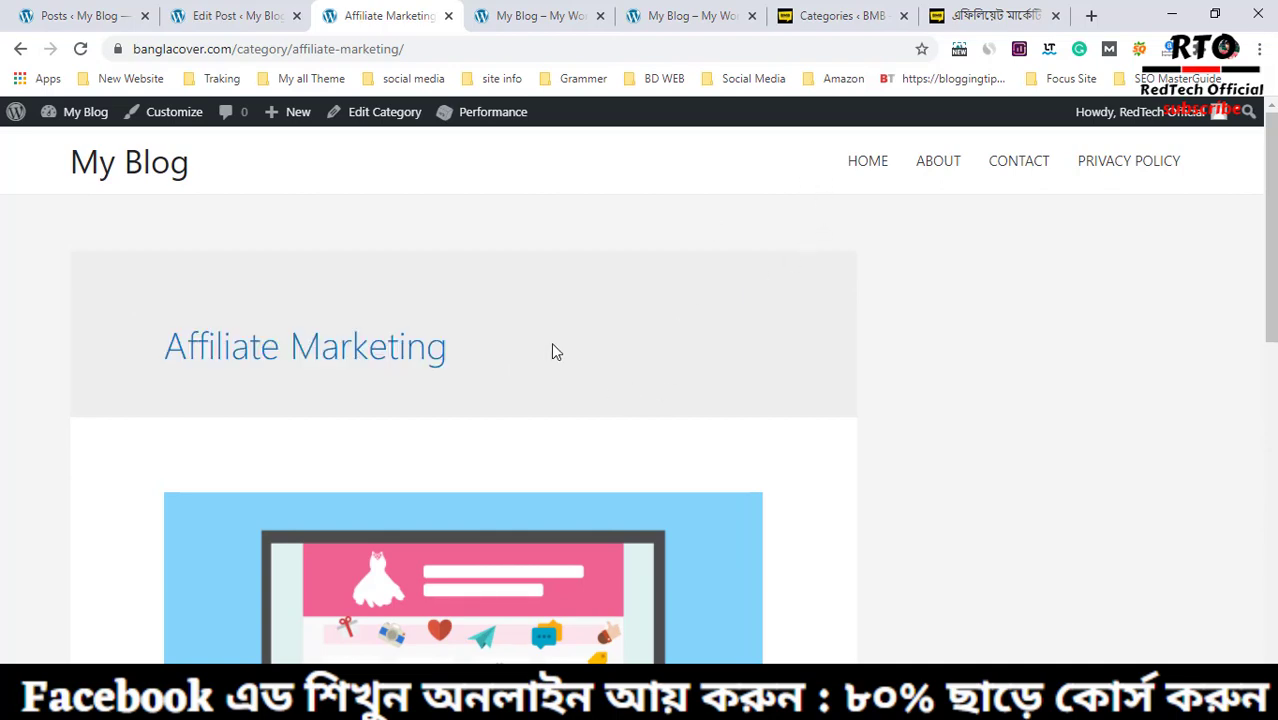
Return to the post's editing page and open the site's menu management page from there
click(268, 17)
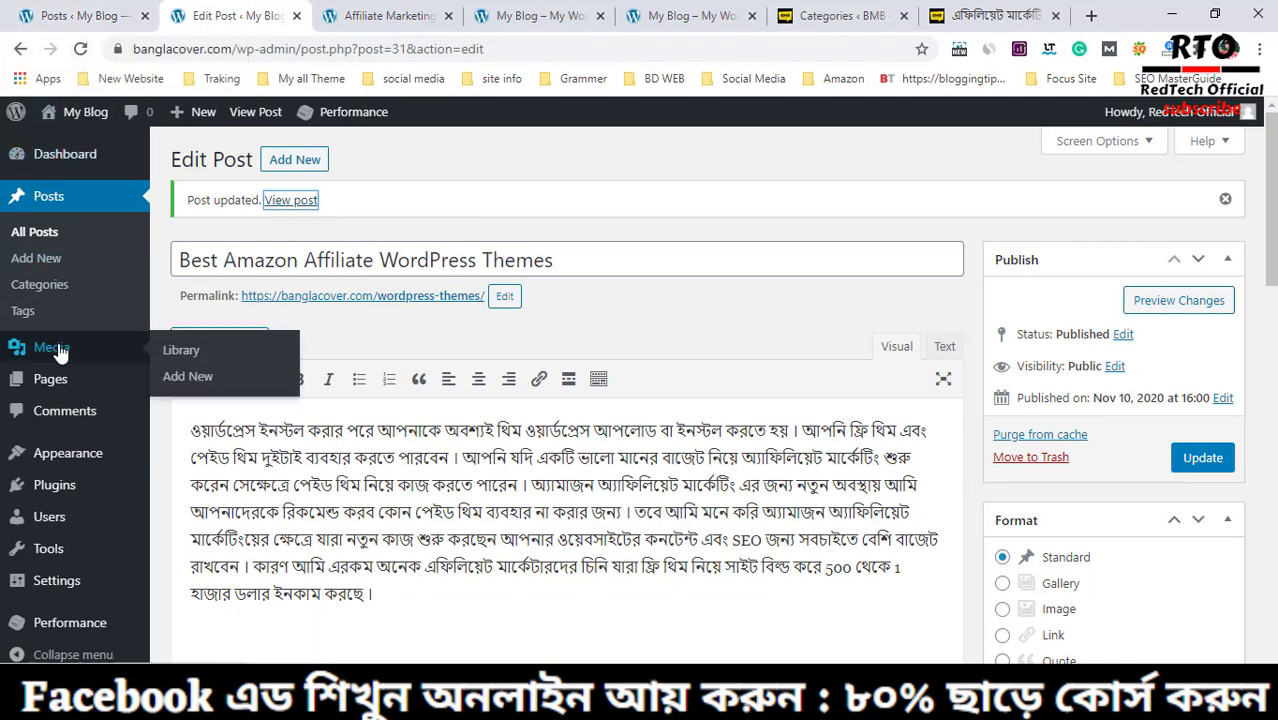
mouse_move(63, 380)
scroll(65, 388, down, 1)
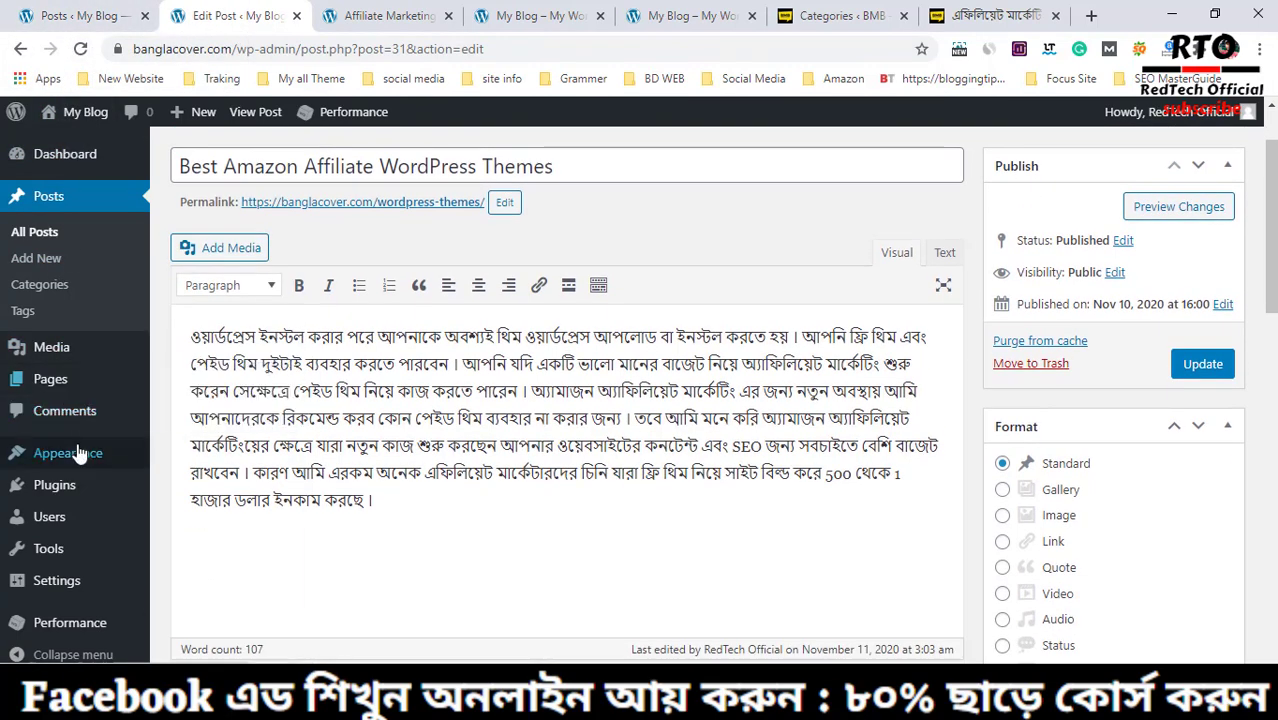
mouse_move(88, 452)
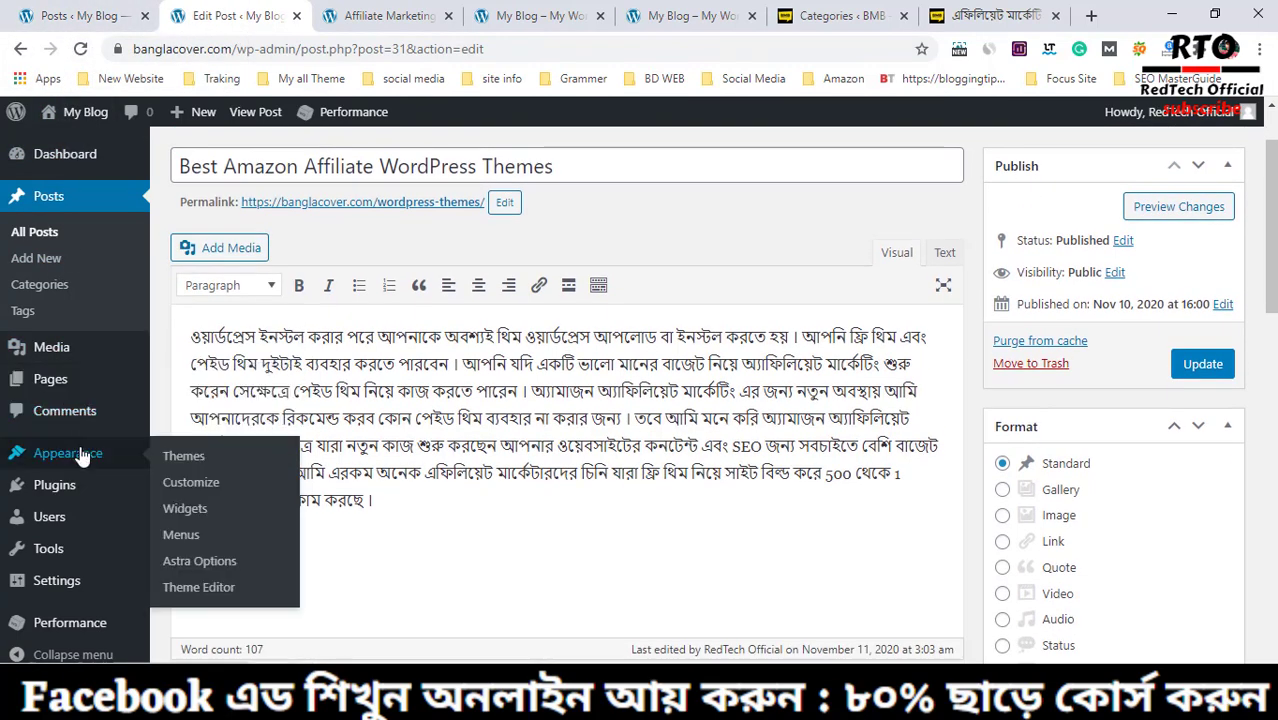
click(181, 535)
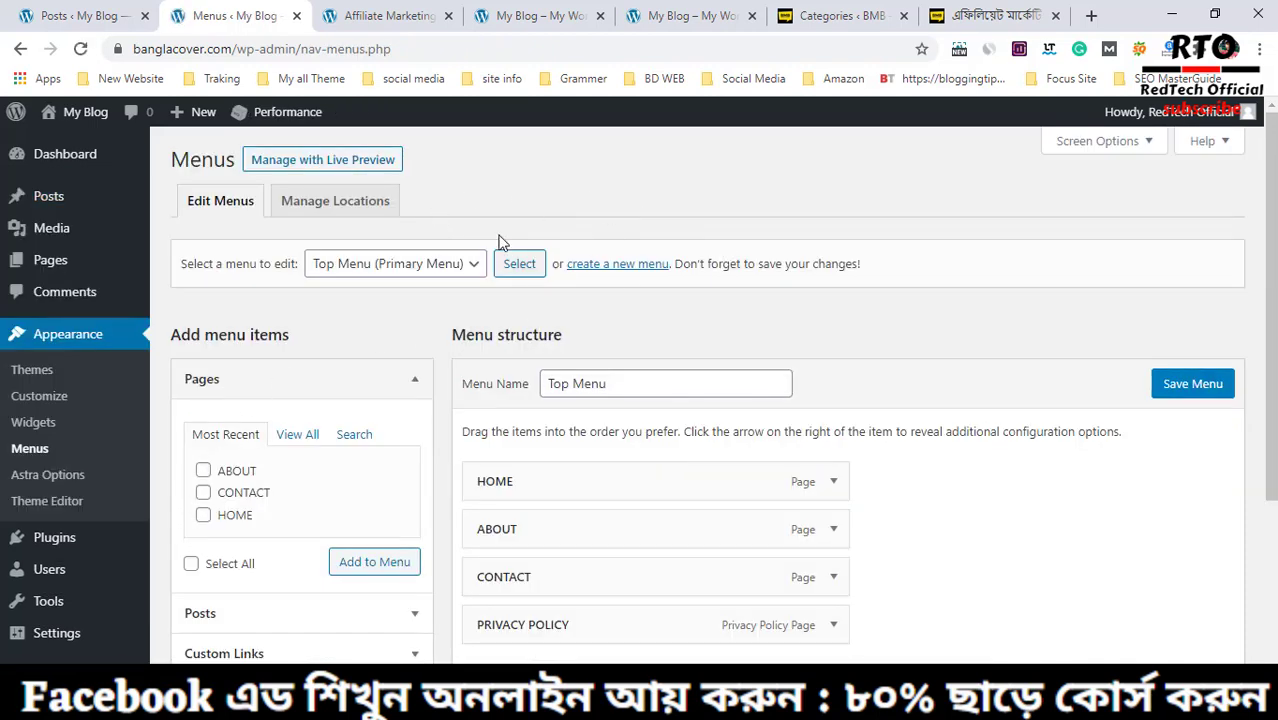
Add the Affiliate Marketing category as an item to the Top Menu
scroll(748, 430, down, 1)
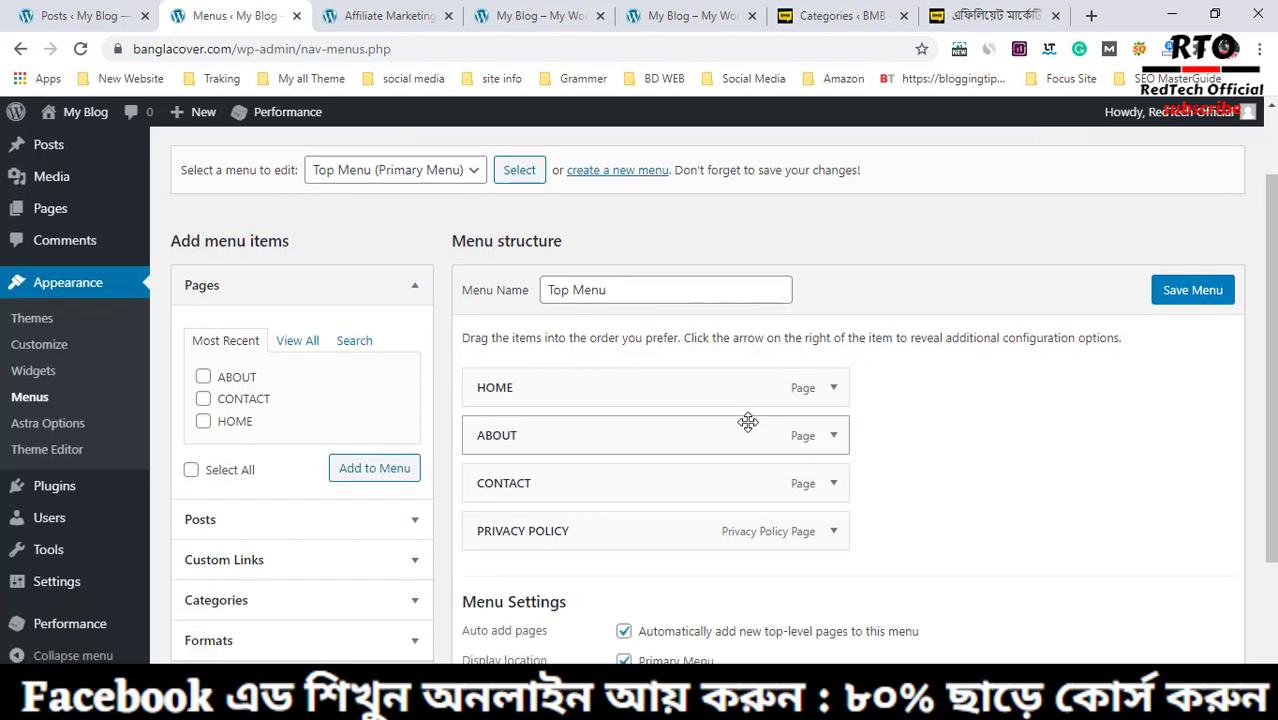
scroll(345, 405, down, 1)
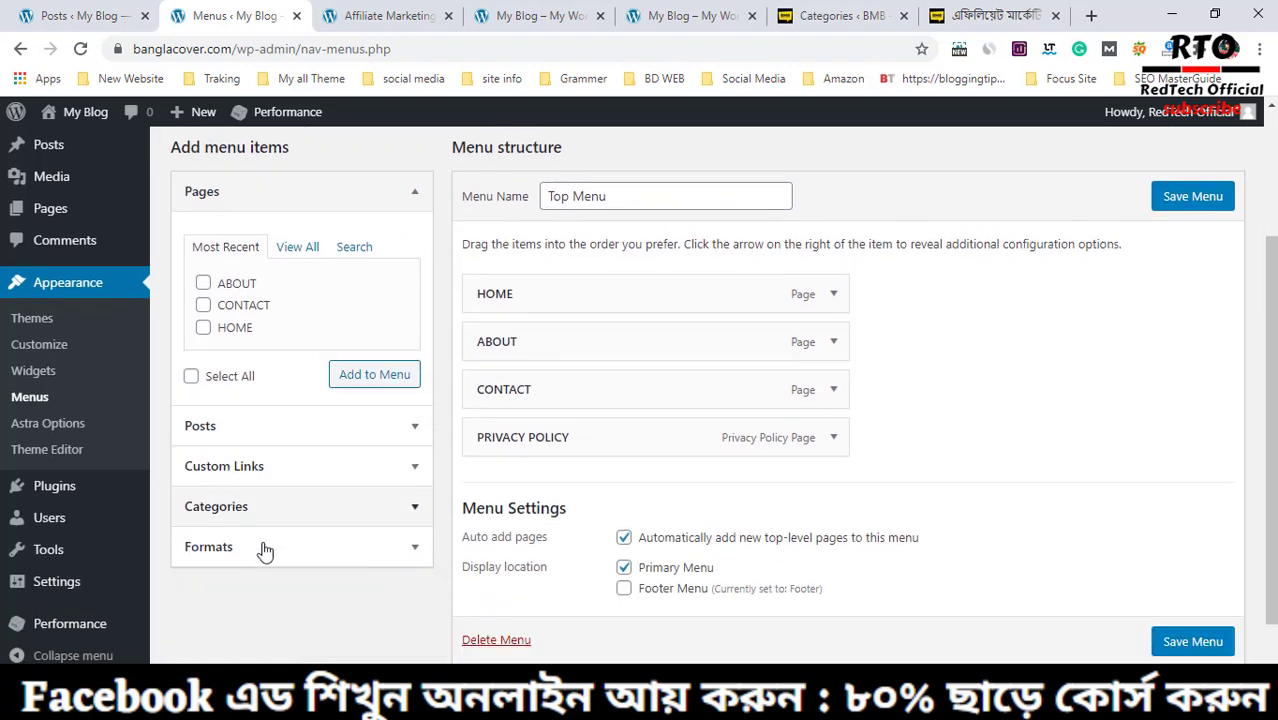
click(416, 507)
scroll(390, 490, down, 3)
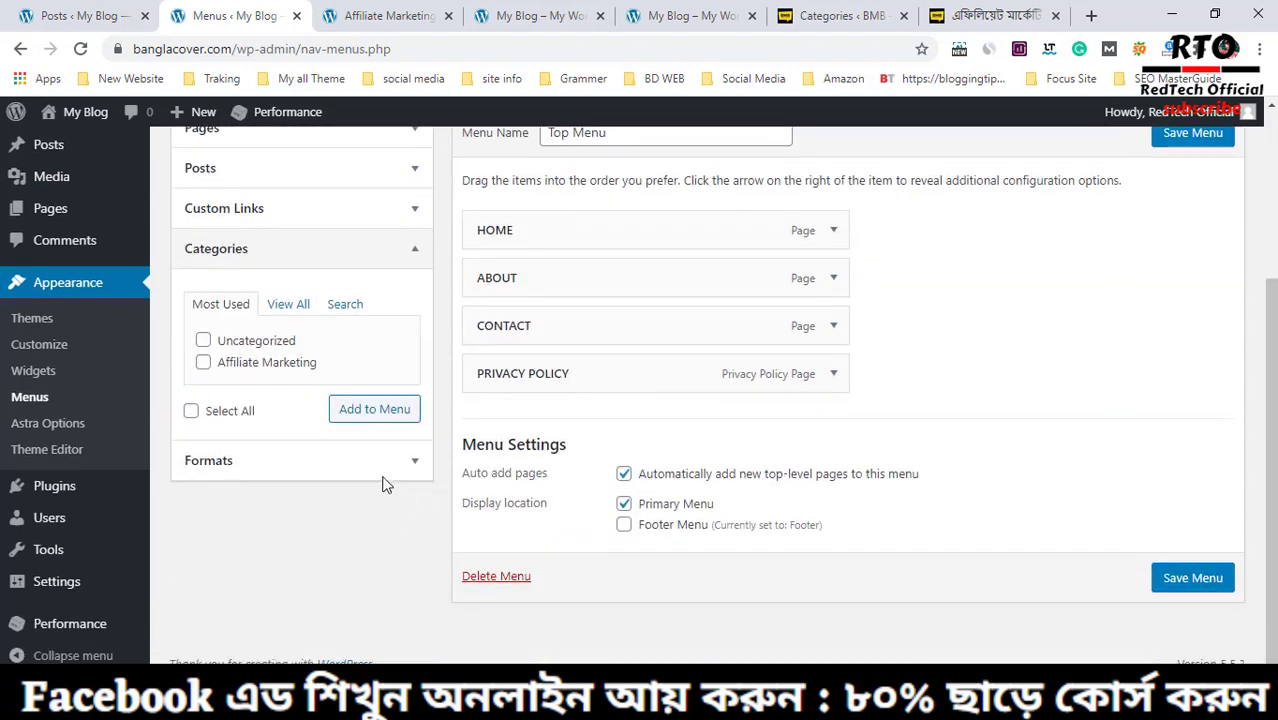
click(204, 364)
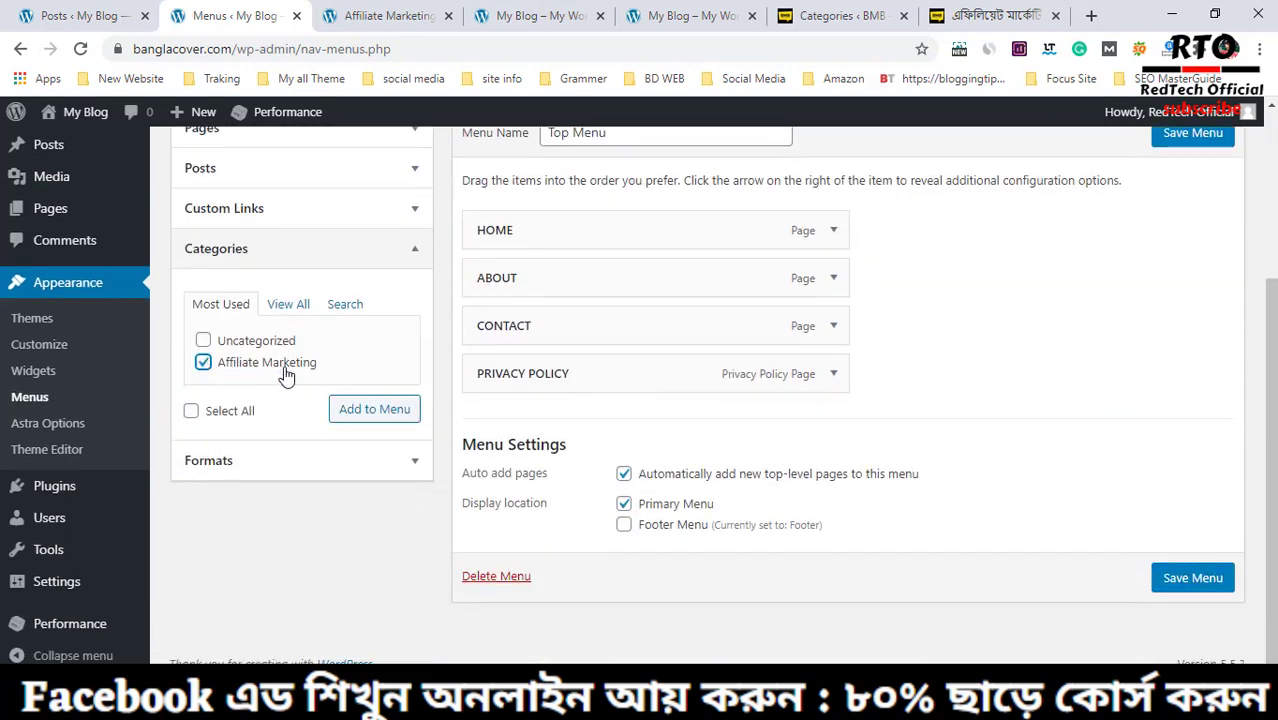
click(359, 412)
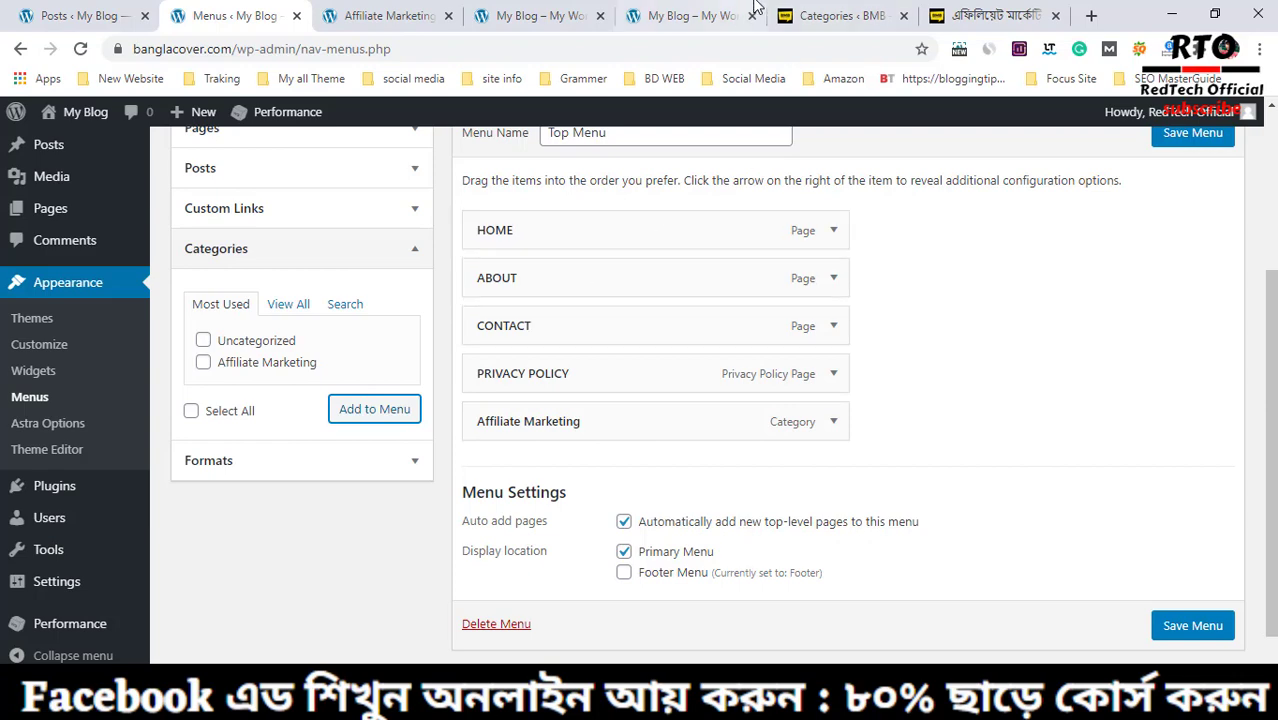
Save the Top Menu with the added Affiliate Marketing category and review its list of items
click(382, 15)
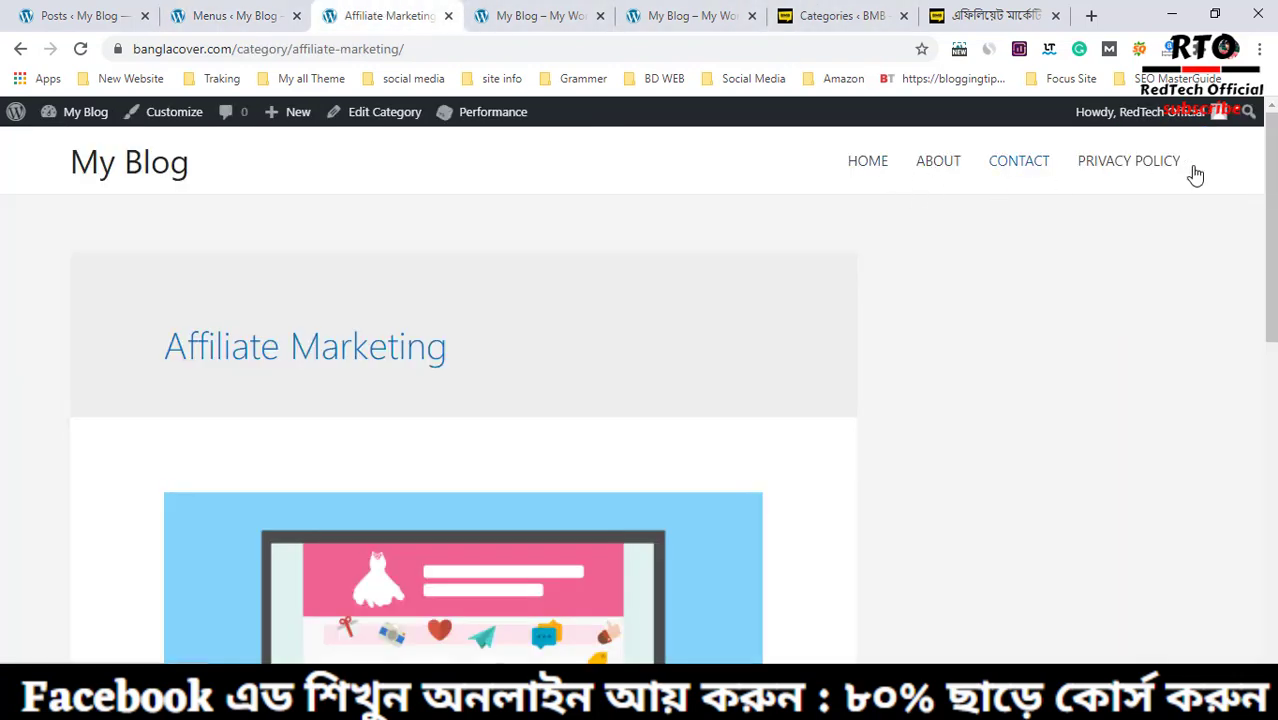
click(100, 13)
click(272, 10)
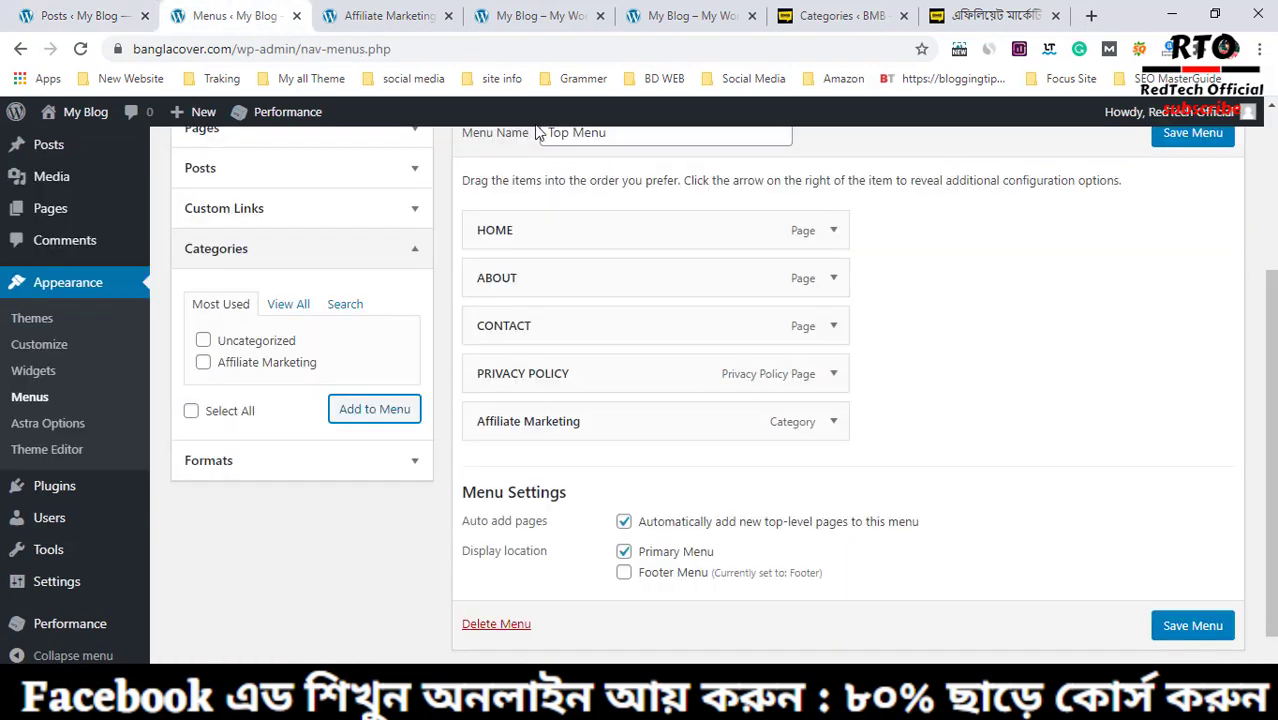
click(1190, 627)
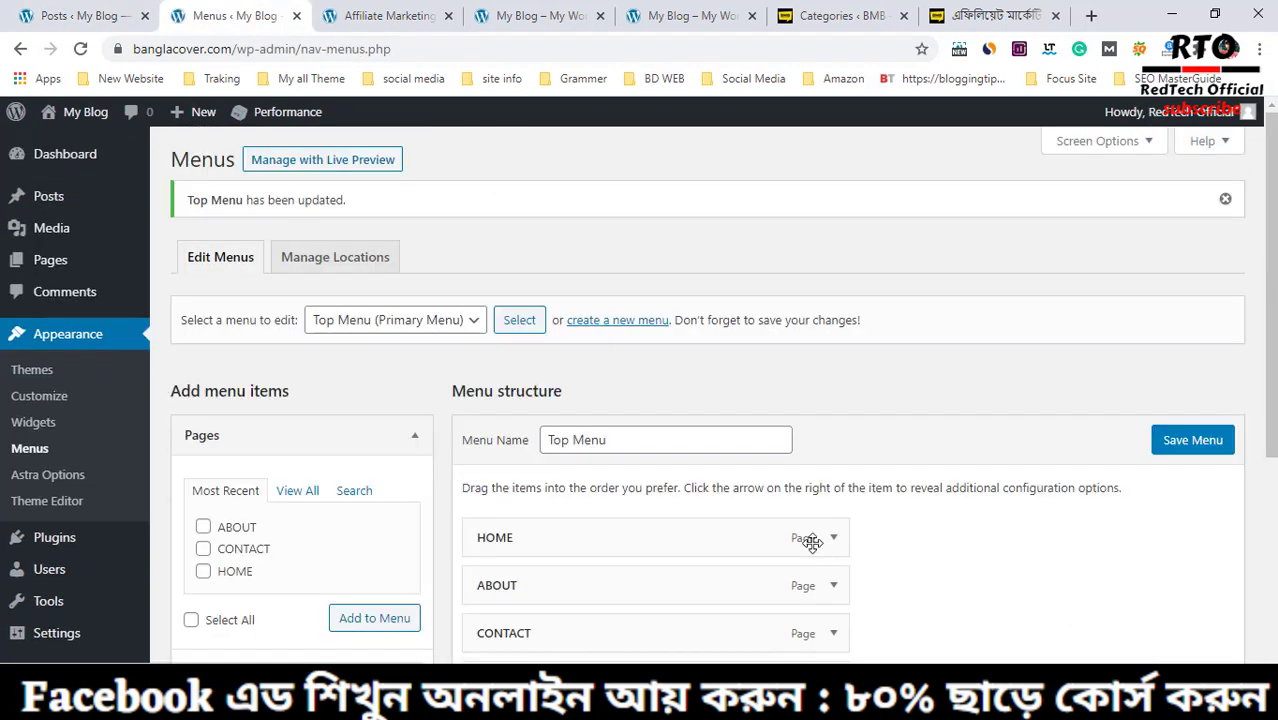
scroll(810, 536, down, 3)
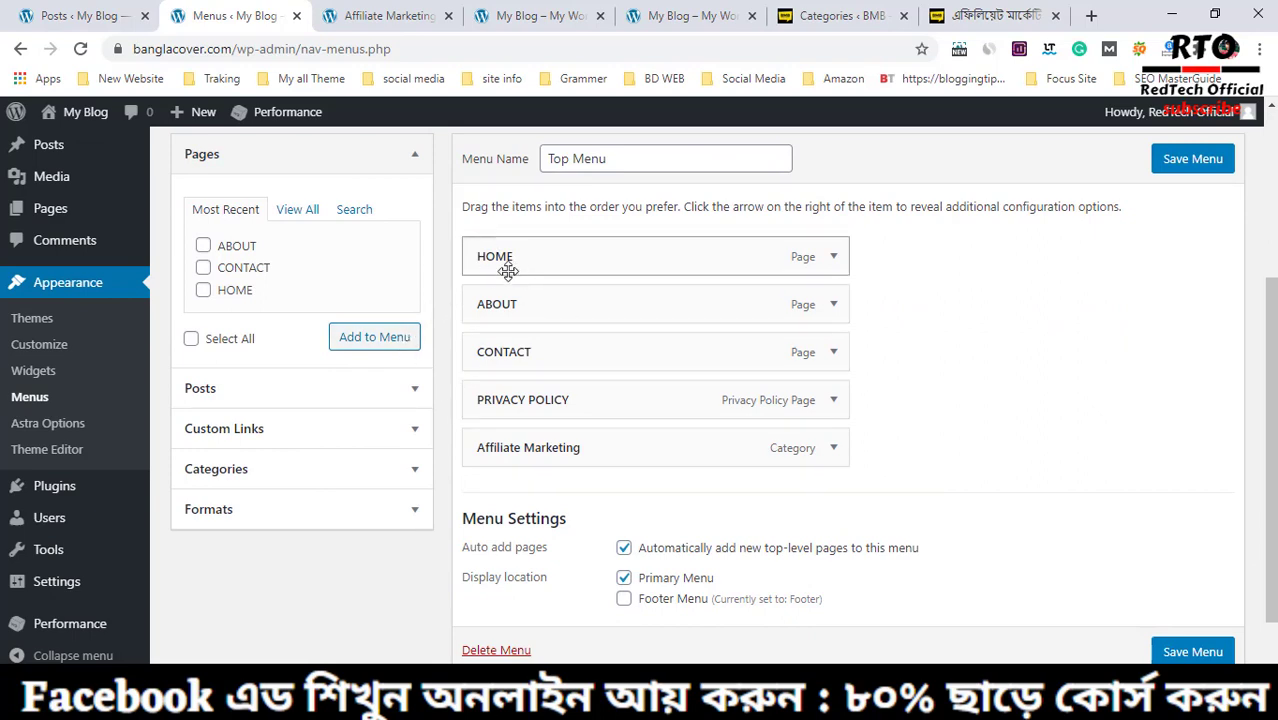
scroll(1000, 470, up, 3)
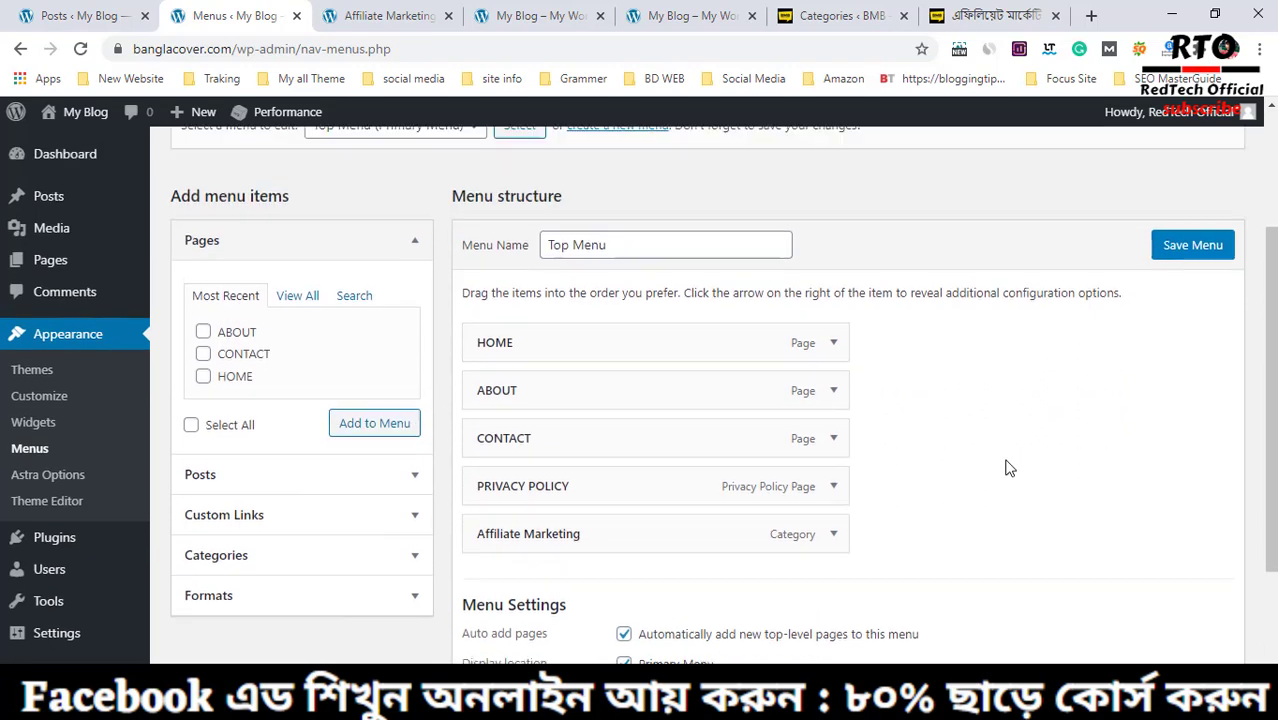
Visit the site in a new browser tab, open Affiliate Marketing from its header menu and examine the posts listed there
mouse_move(85, 113)
right_click(77, 147)
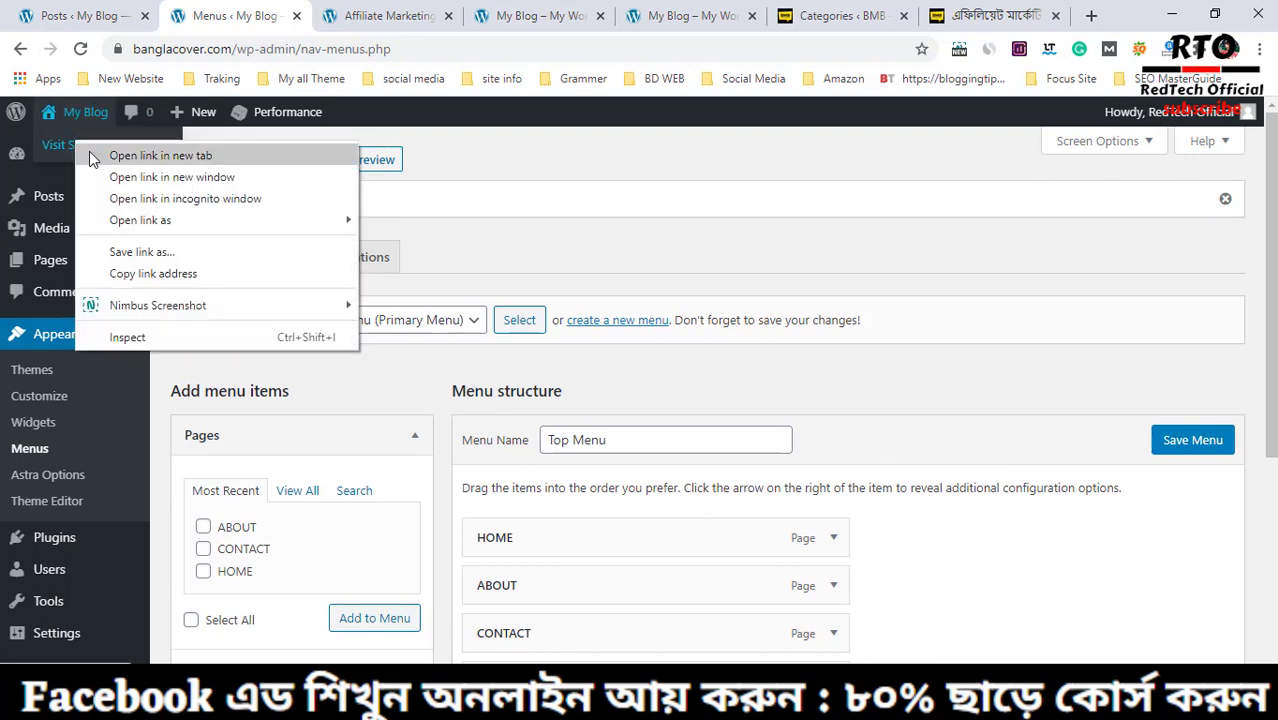
click(110, 160)
click(358, 12)
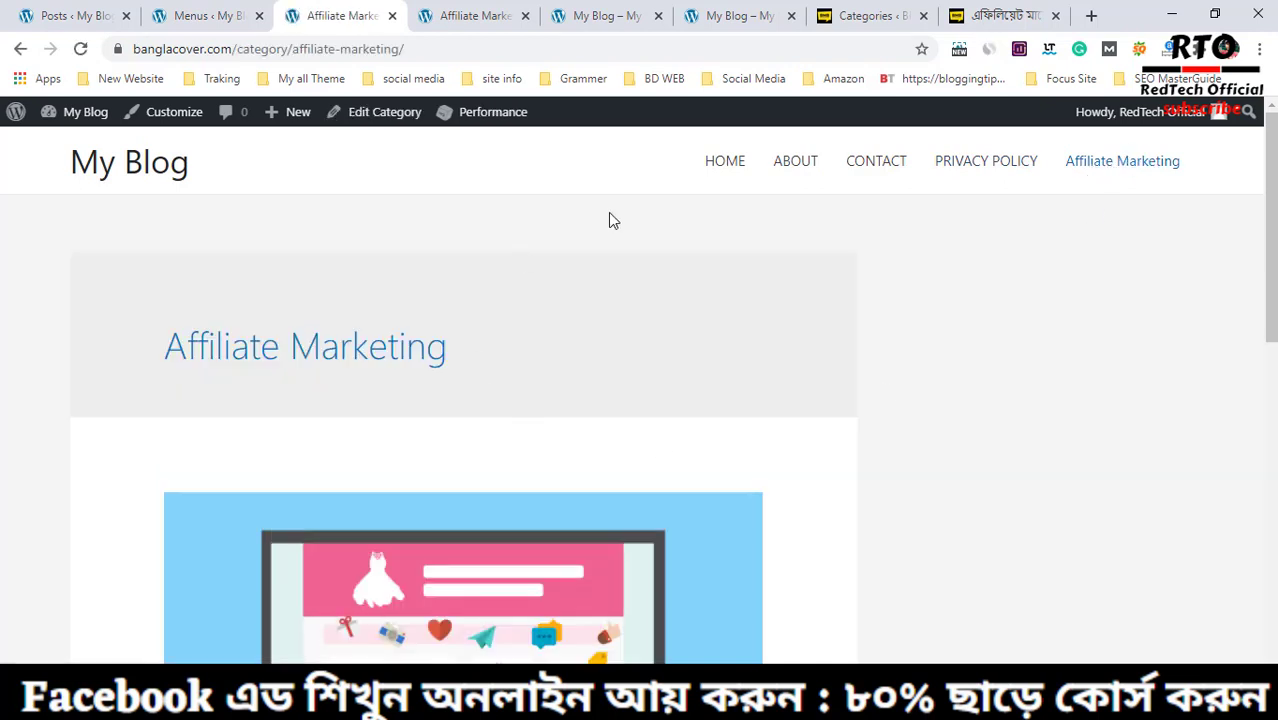
scroll(287, 244, down, 2)
scroll(900, 420, up, 2)
scroll(620, 456, down, 3)
scroll(1241, 362, up, 3)
scroll(279, 450, down, 2)
scroll(337, 516, down, 6)
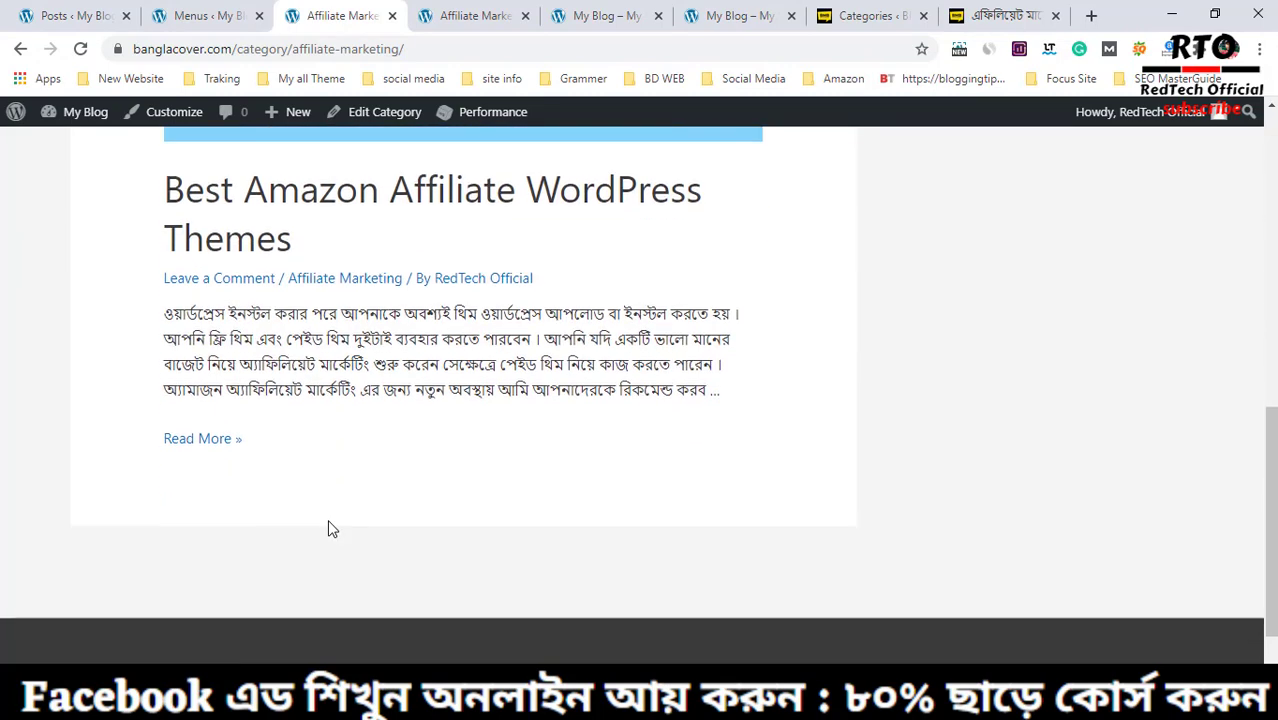
scroll(339, 533, up, 5)
scroll(350, 537, up, 5)
Switch to the BMB site's Categories page and examine its existing categories, slugs and post counts
click(220, 12)
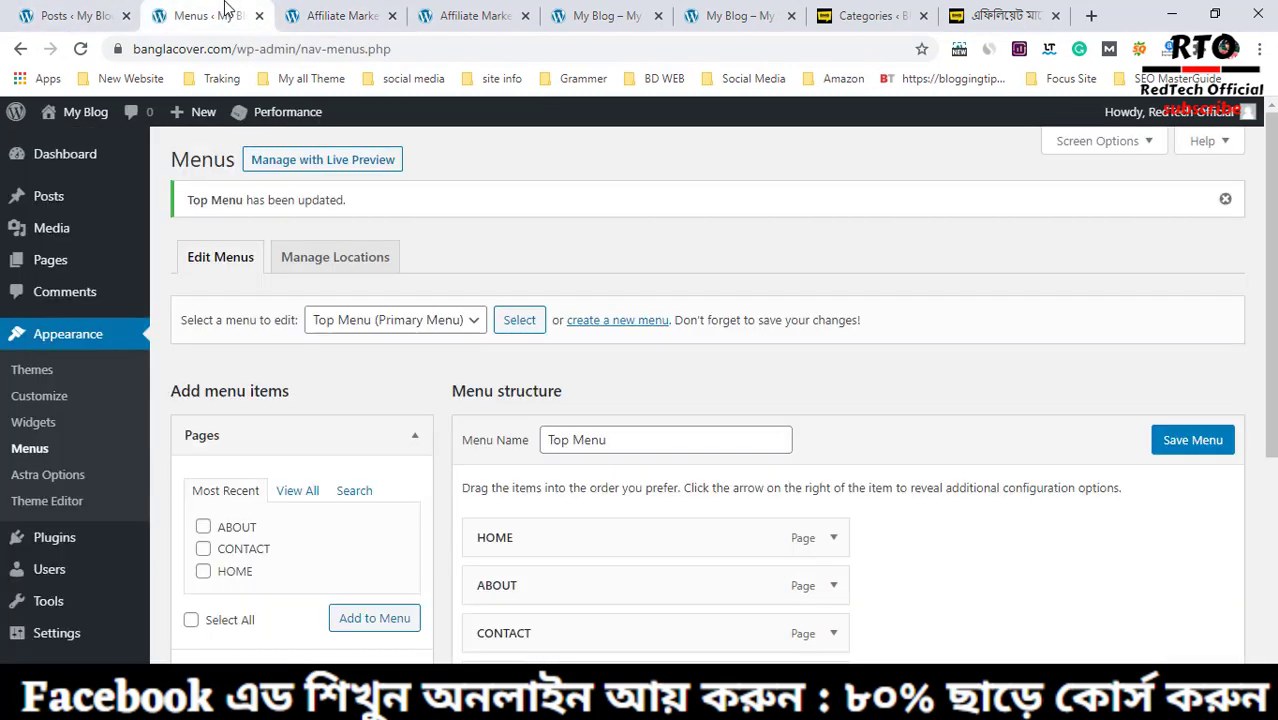
click(45, 8)
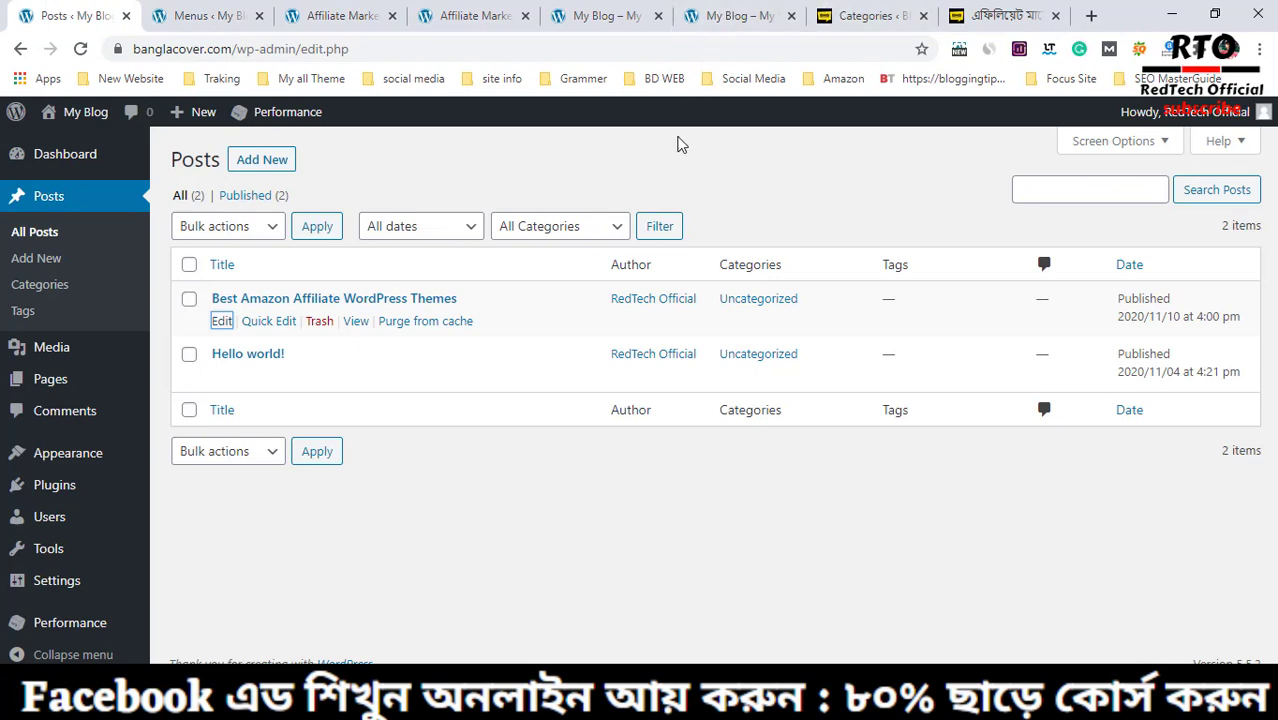
click(870, 14)
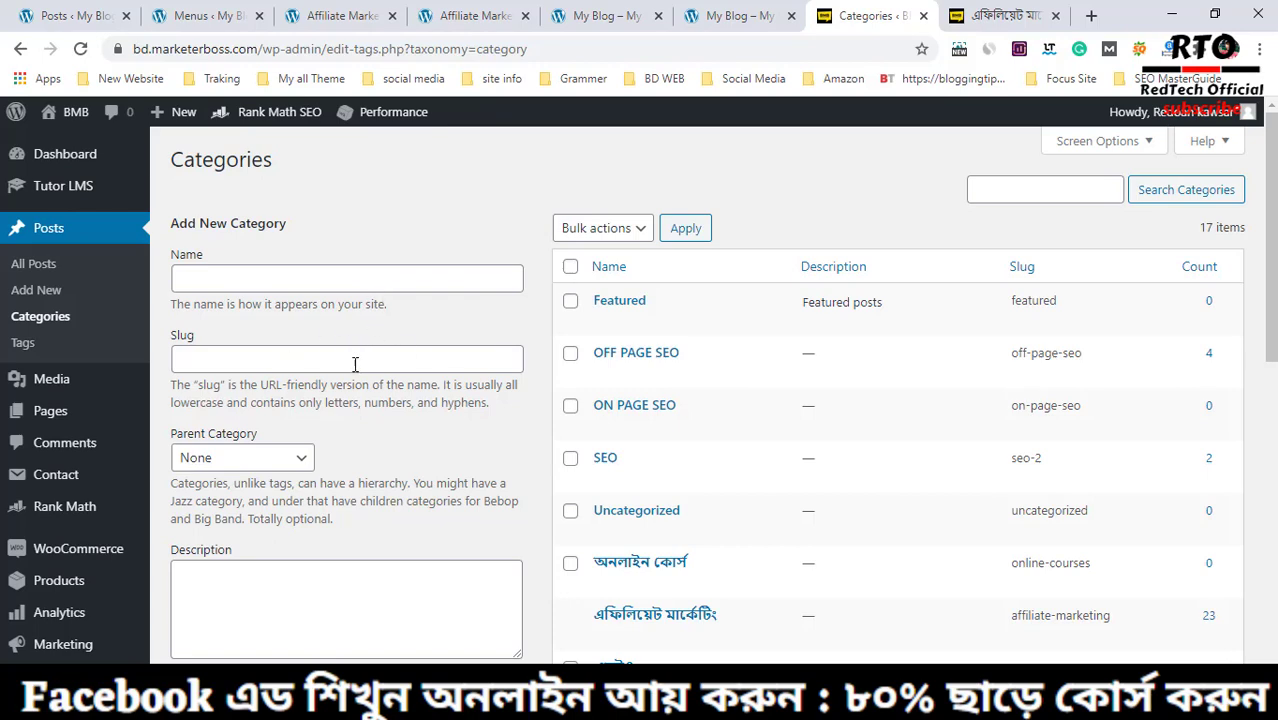
scroll(448, 377, down, 1)
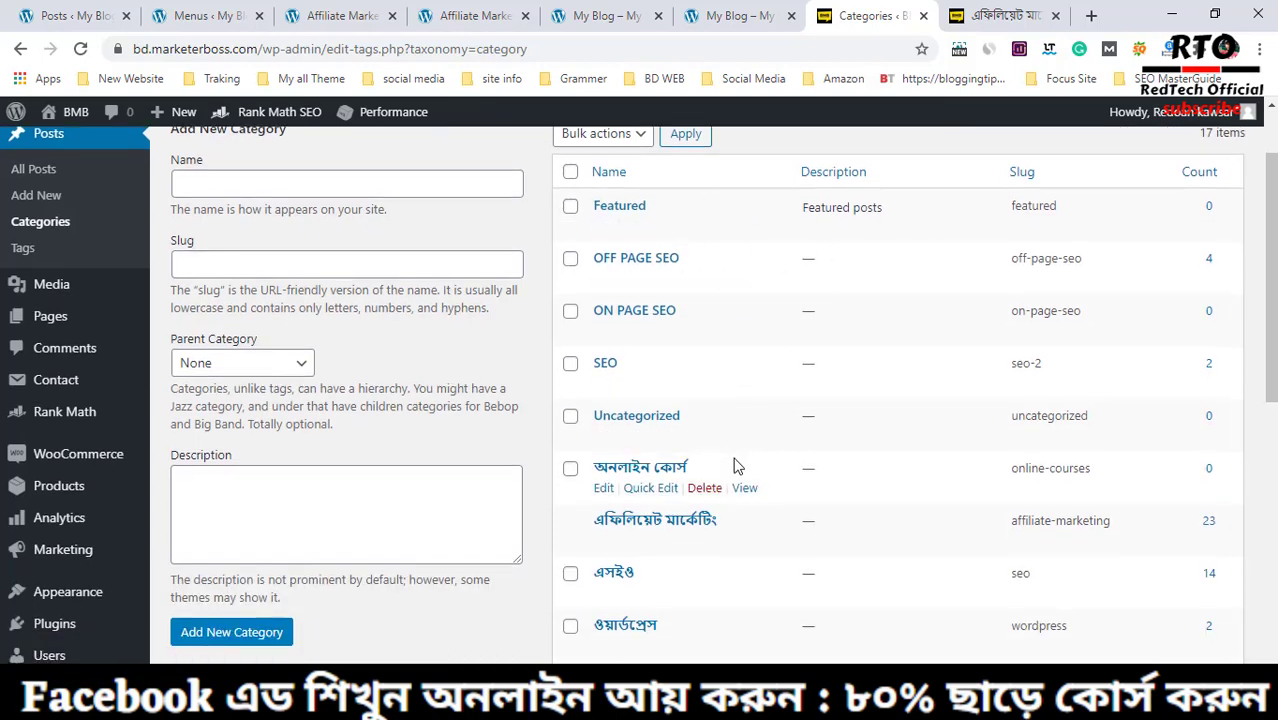
scroll(736, 466, down, 1)
scroll(736, 470, up, 2)
scroll(687, 504, down, 2)
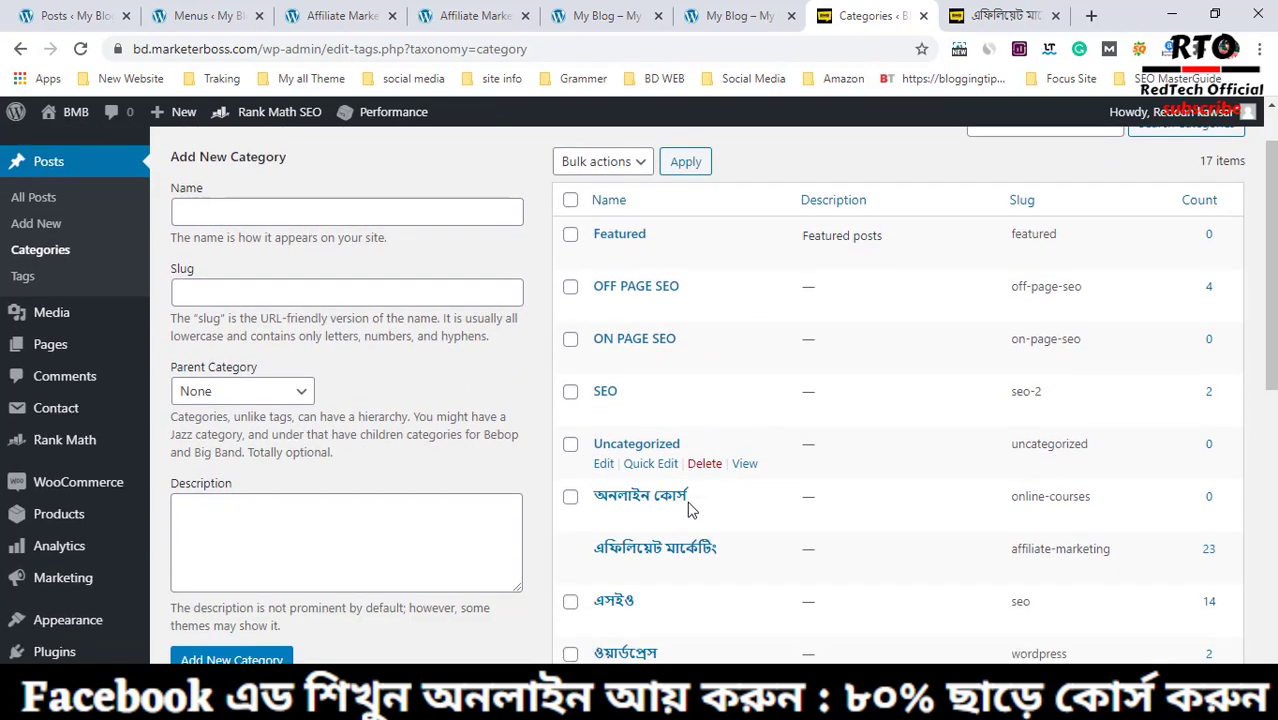
scroll(355, 360, up, 1)
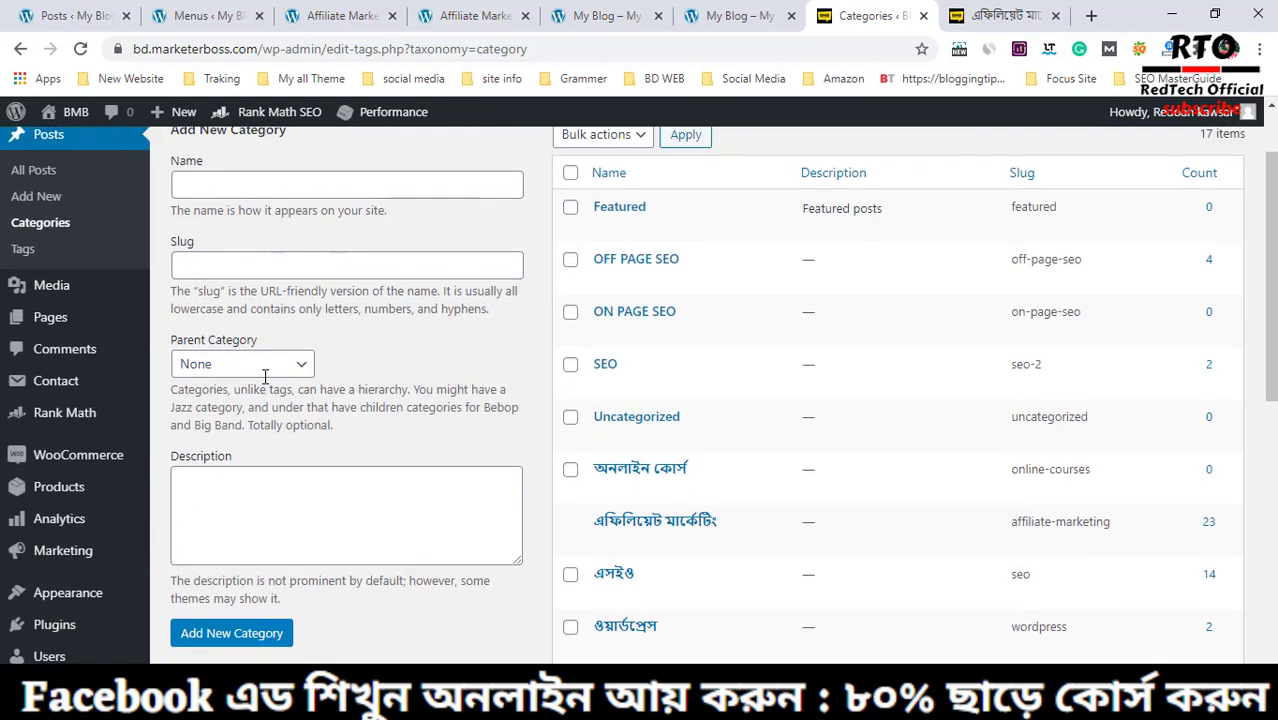
scroll(420, 358, down, 1)
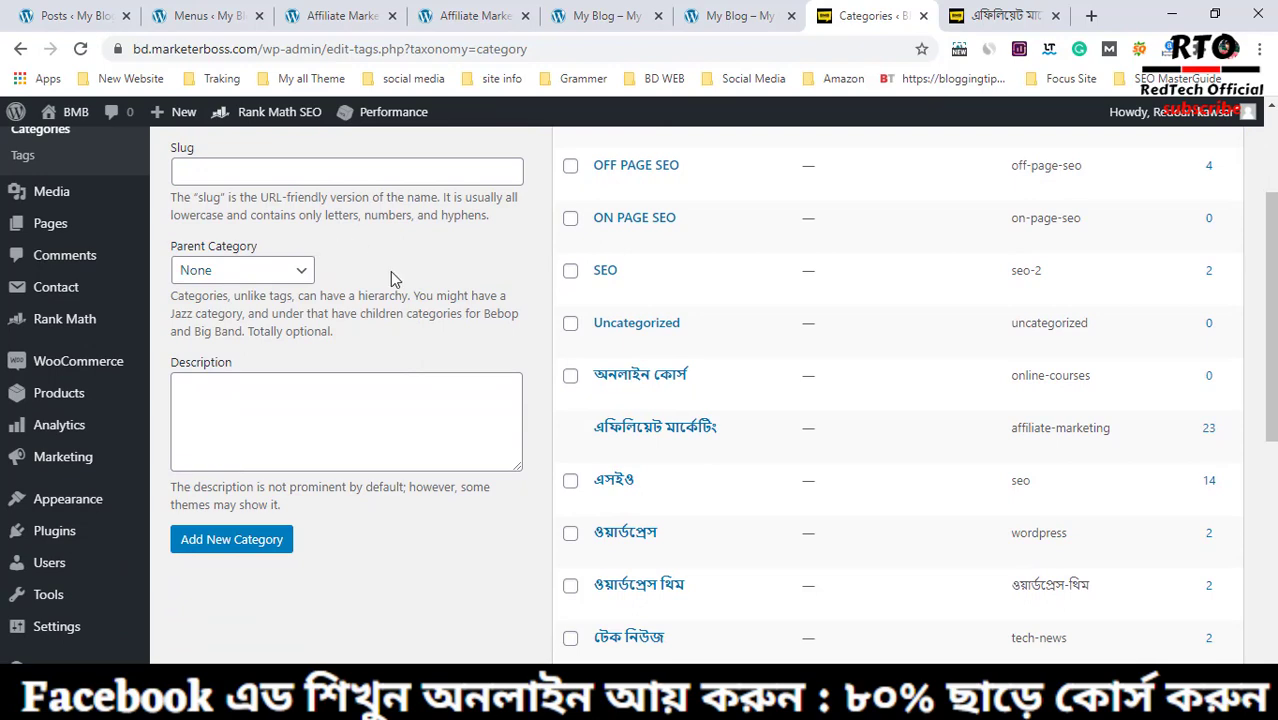
Examine the Add New Category form on the BMB site, including the categories offered as parent
click(297, 285)
scroll(414, 288, up, 2)
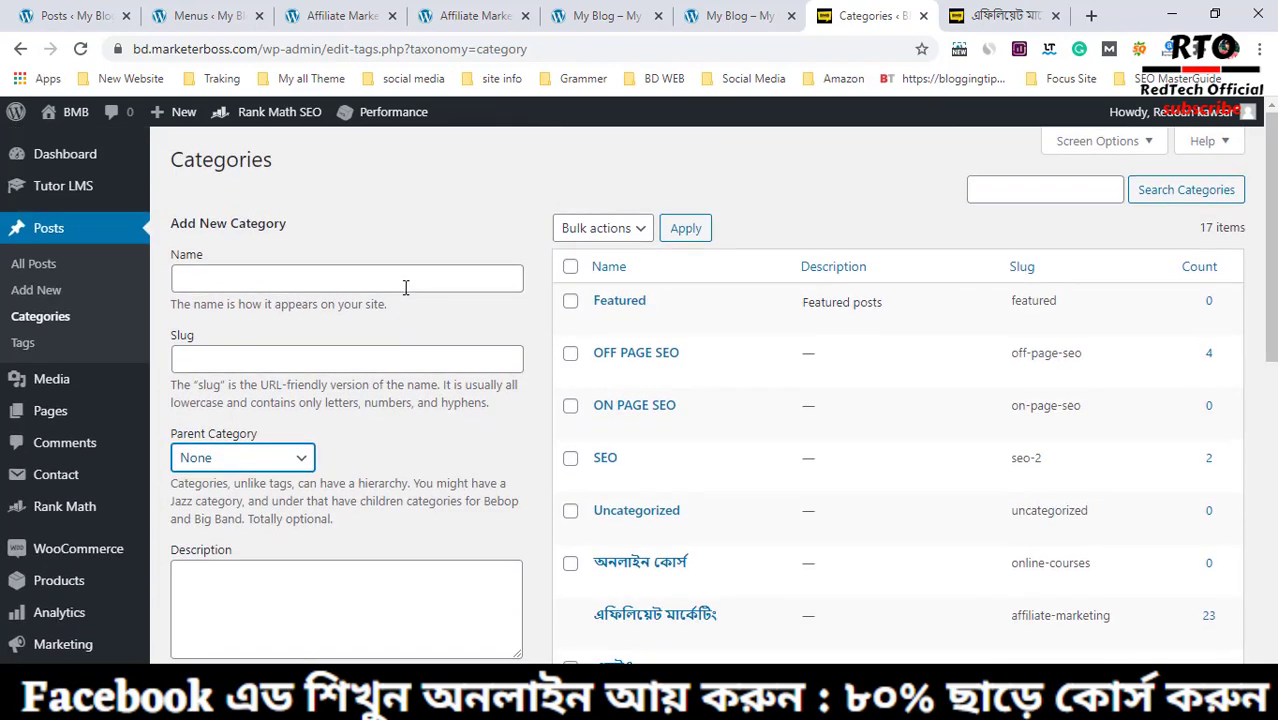
click(351, 282)
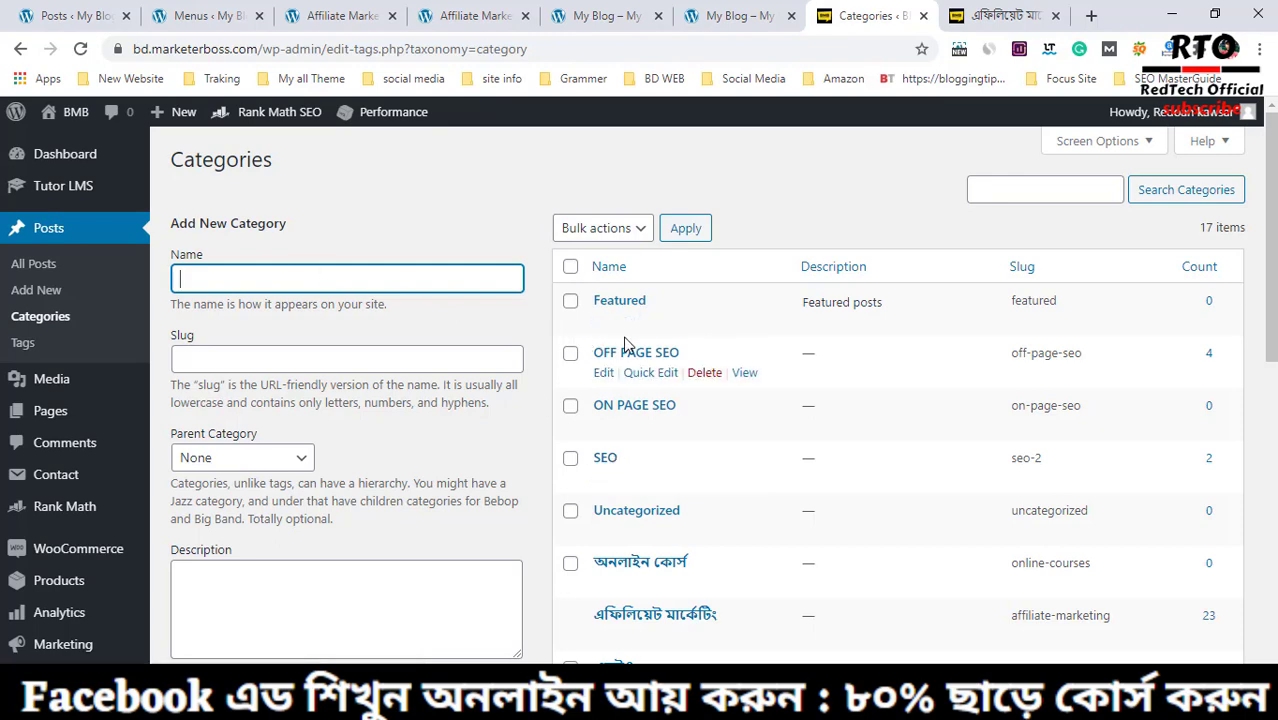
scroll(442, 362, down, 2)
click(295, 270)
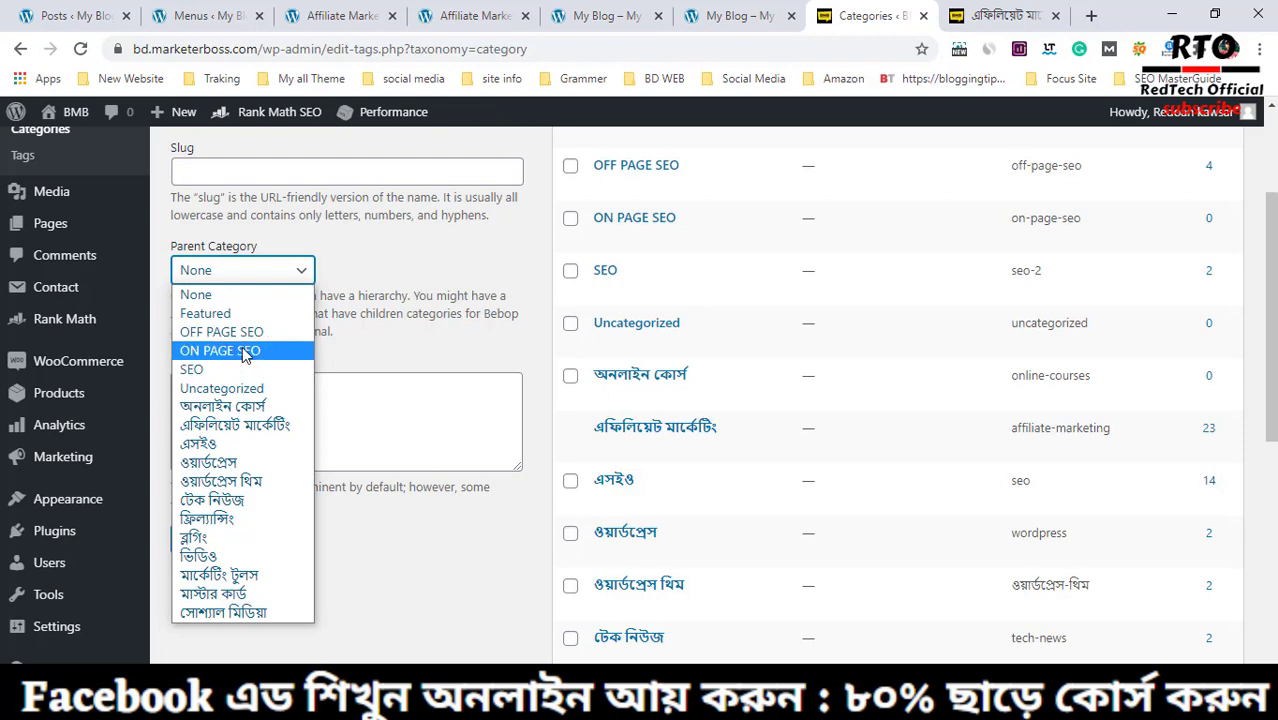
click(405, 331)
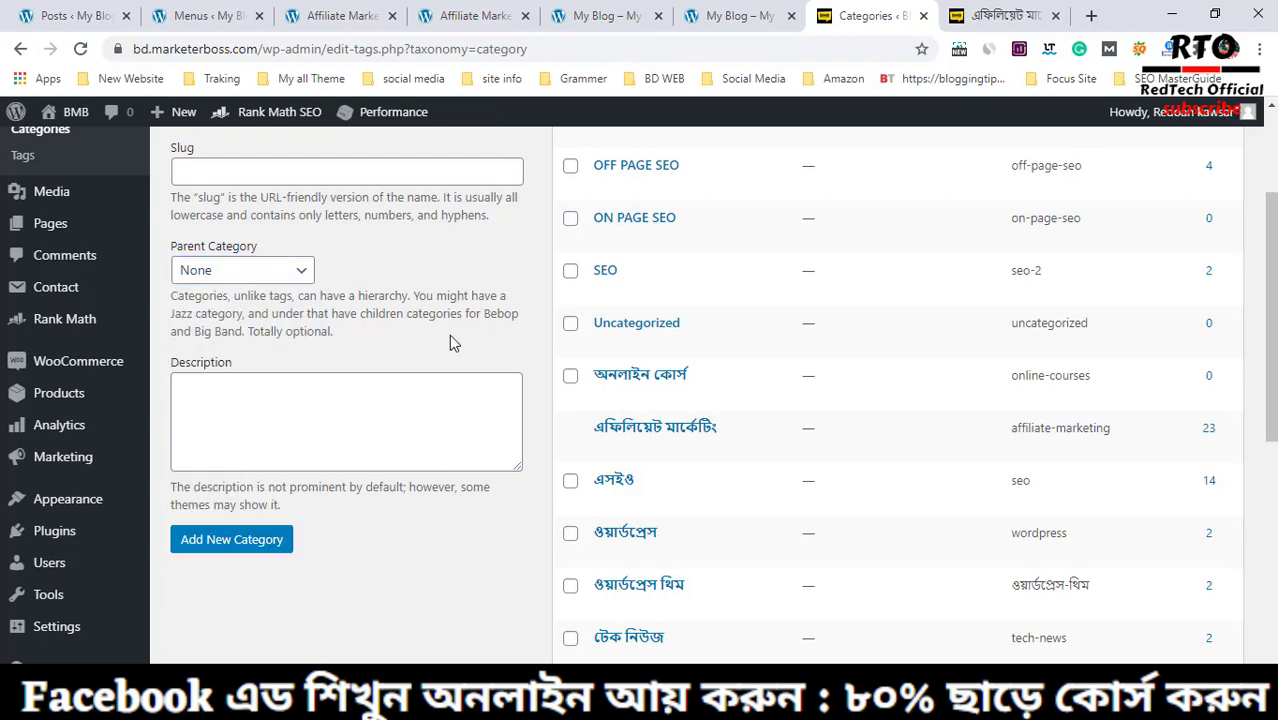
scroll(420, 390, down, 1)
scroll(446, 424, down, 1)
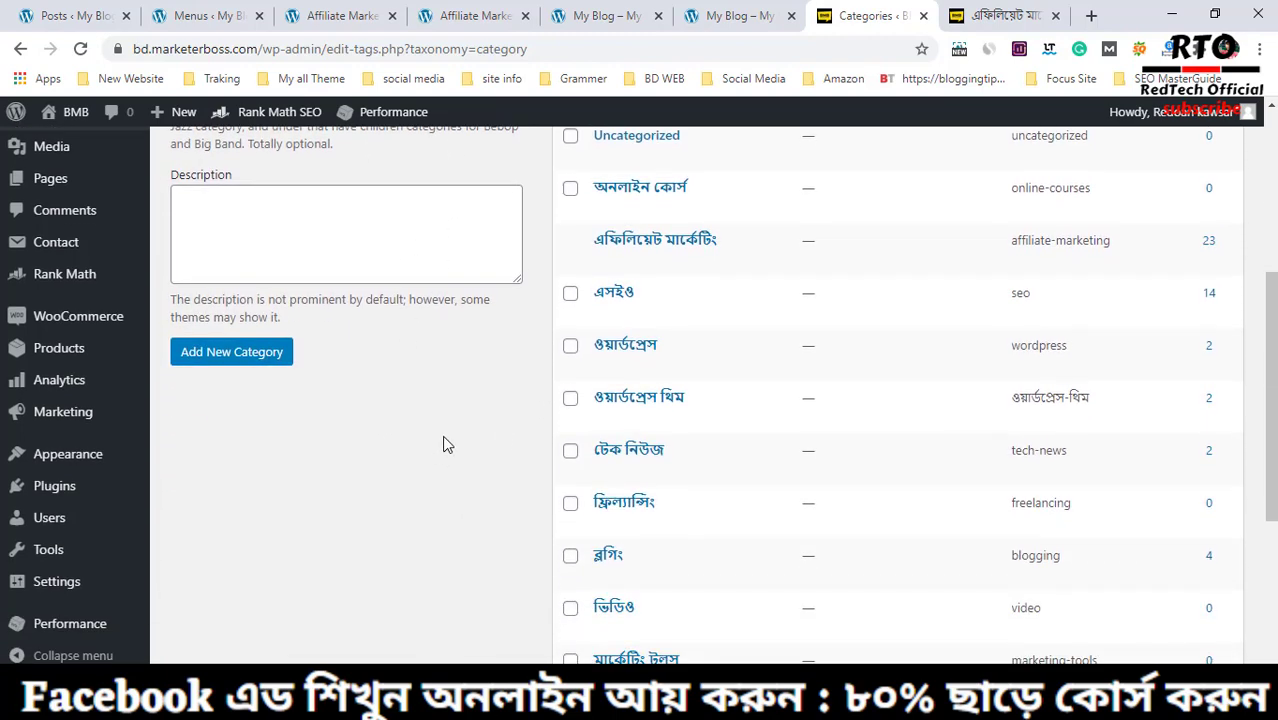
scroll(440, 438, up, 1)
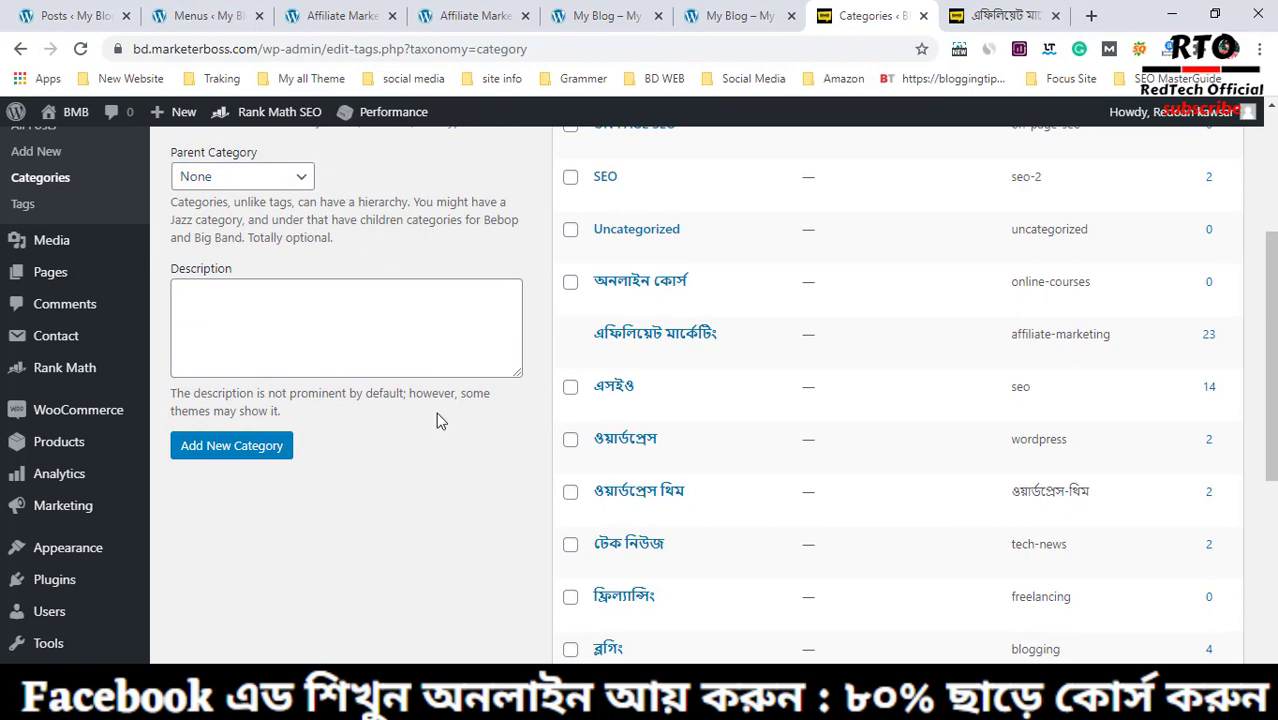
scroll(893, 422, up, 3)
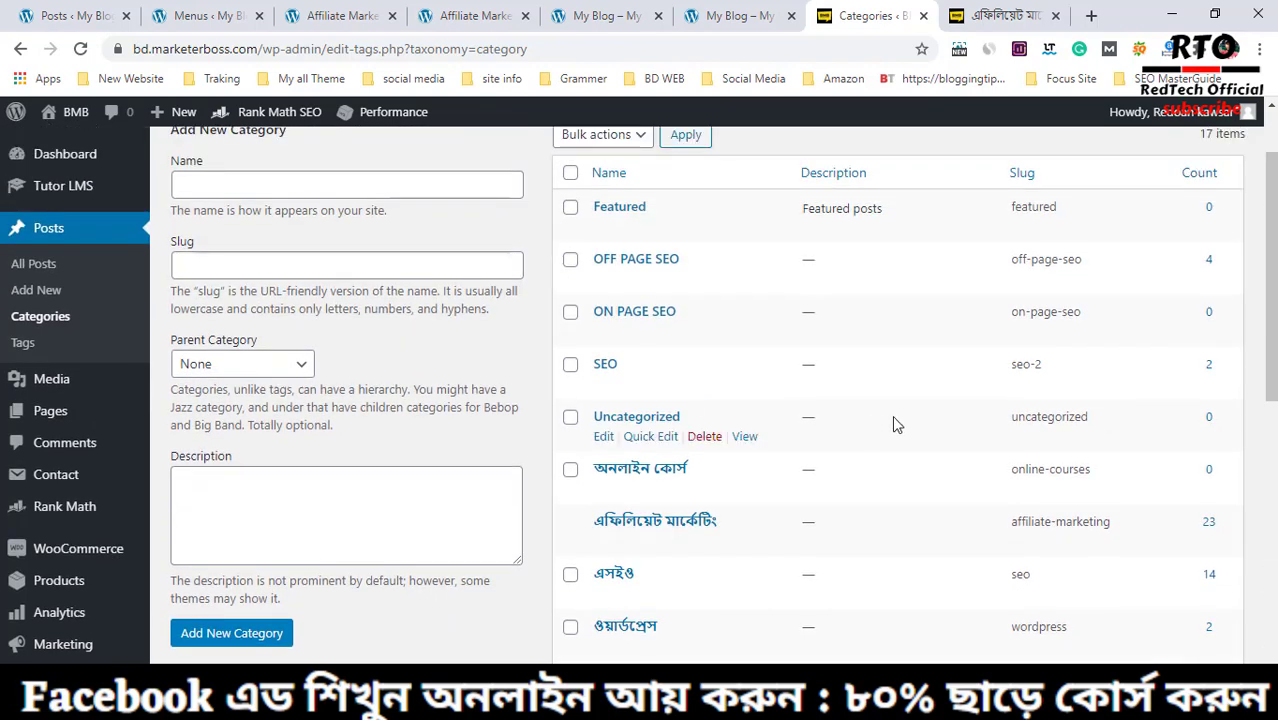
Return to My Blog's Top Menu, nest Affiliate Marketing as a sub item under HOME and save the menu
click(240, 10)
click(318, 10)
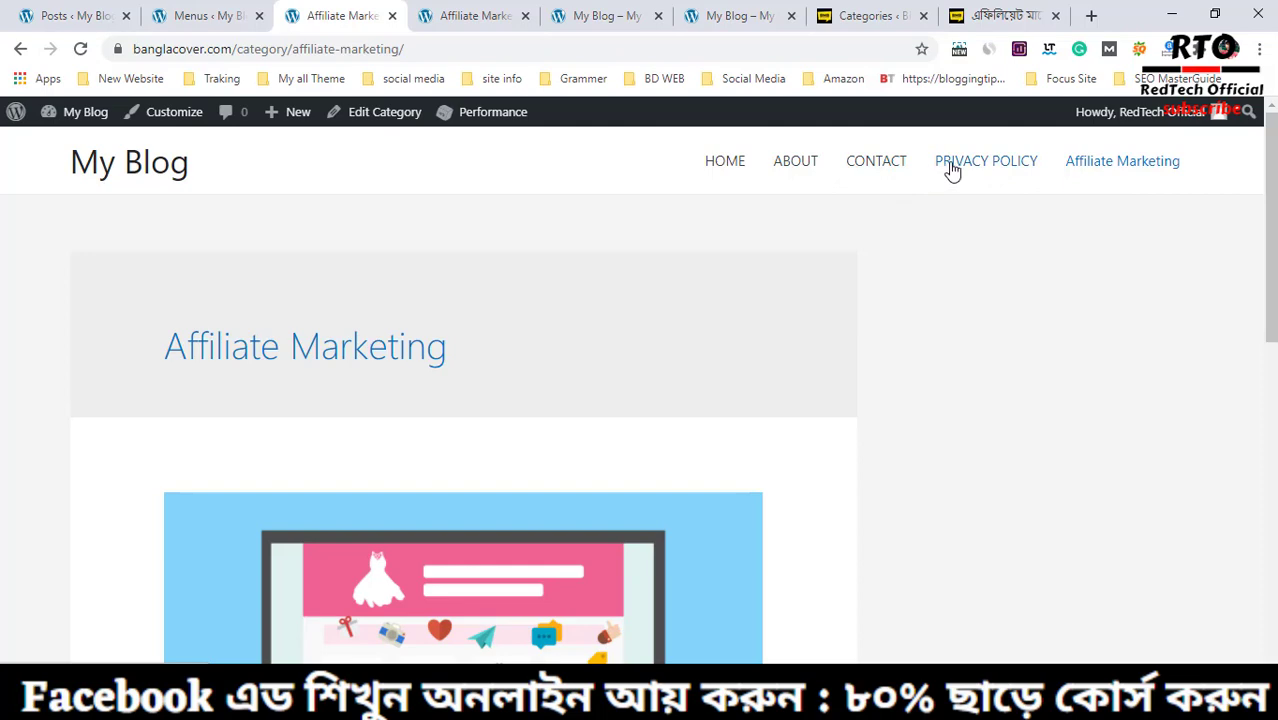
click(215, 16)
scroll(704, 466, down, 2)
scroll(702, 467, down, 1)
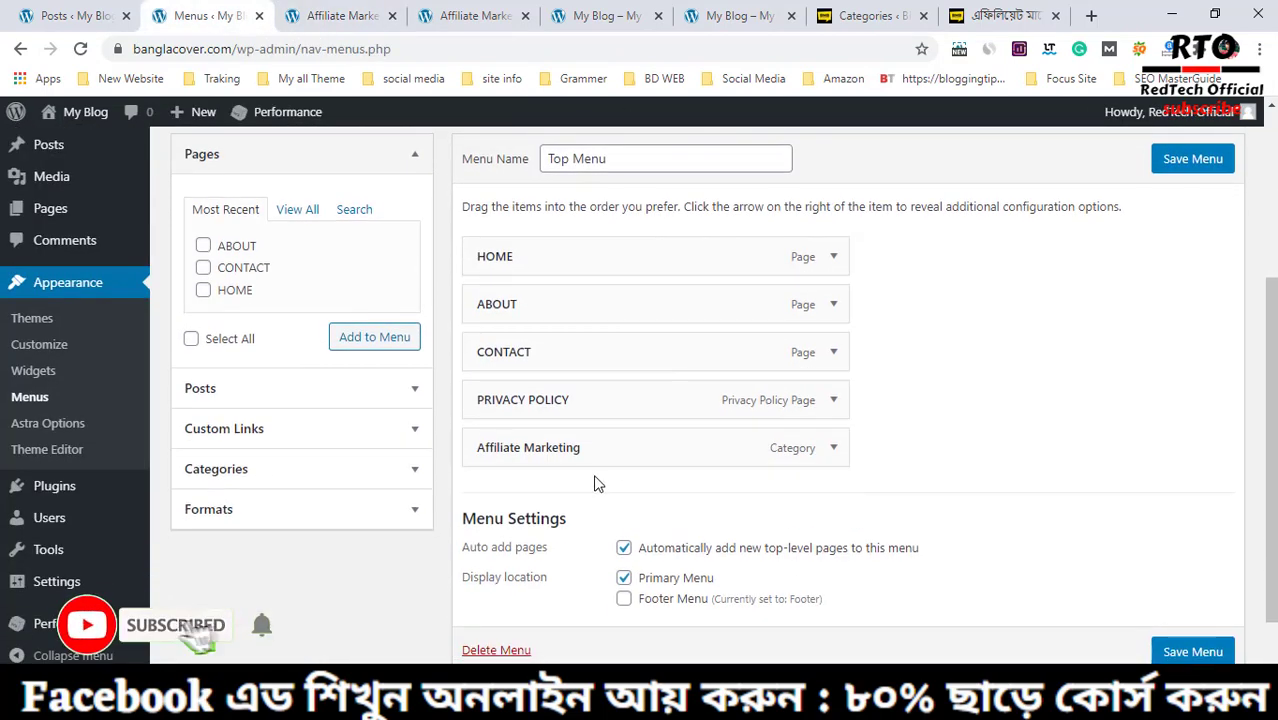
drag(565, 455, 510, 270)
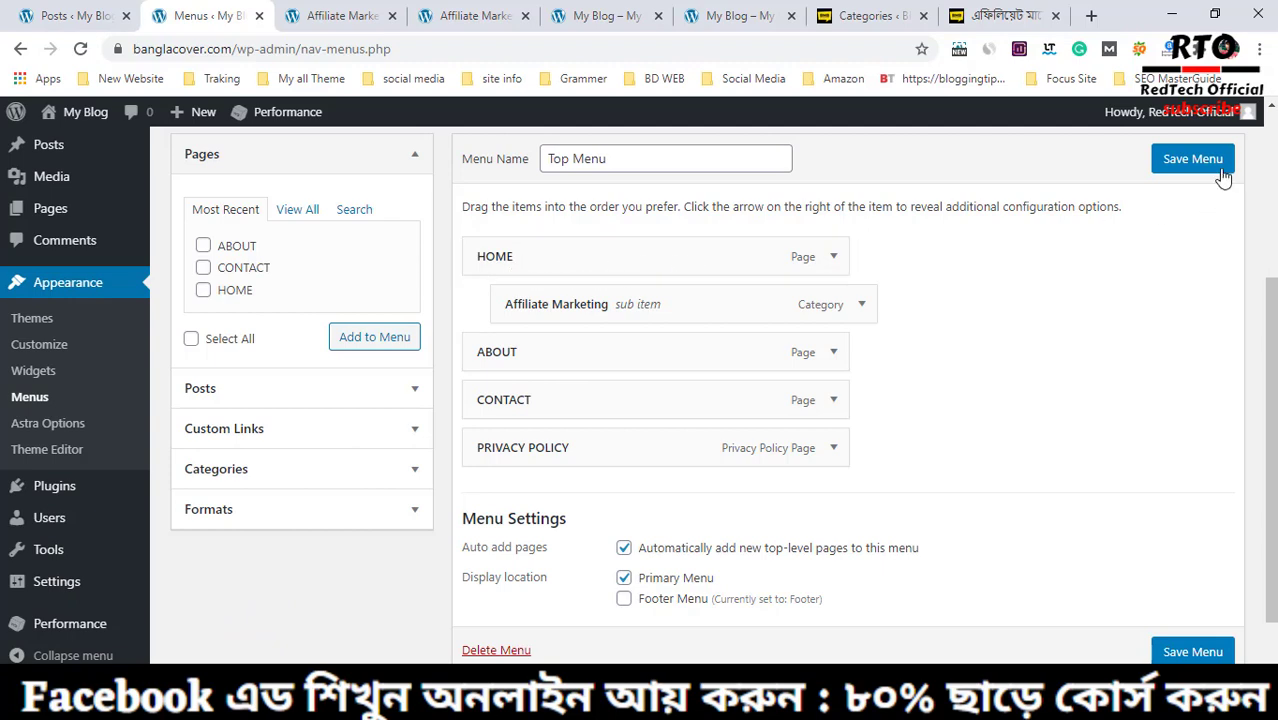
click(1190, 162)
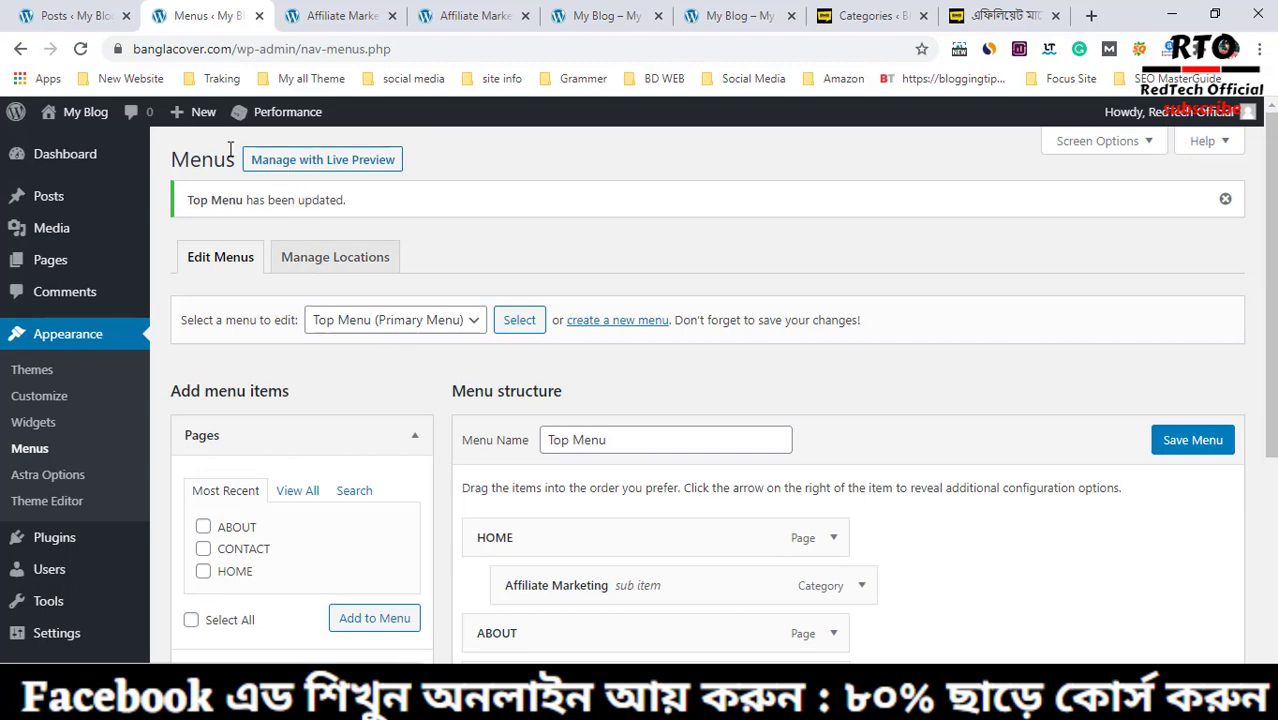
Visit the site in a new browser tab and check the HOME submenu in the header and the footer links
mouse_move(79, 123)
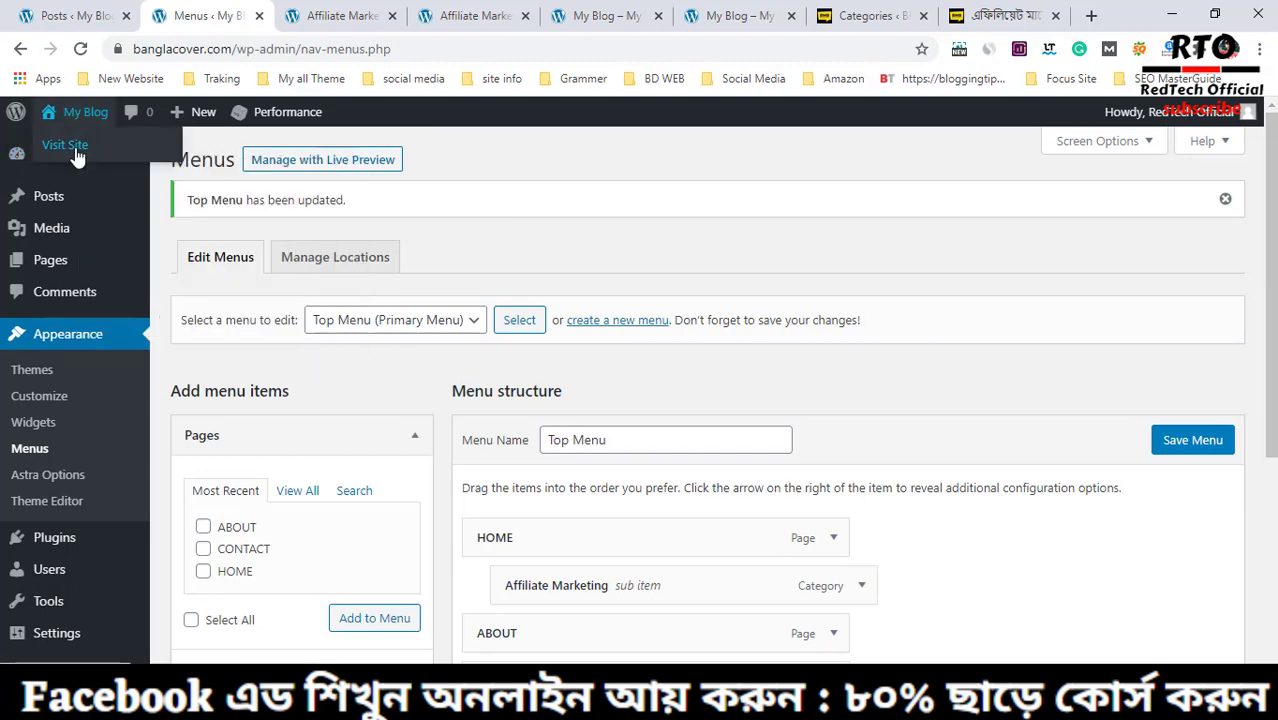
right_click(78, 152)
click(105, 163)
click(426, 12)
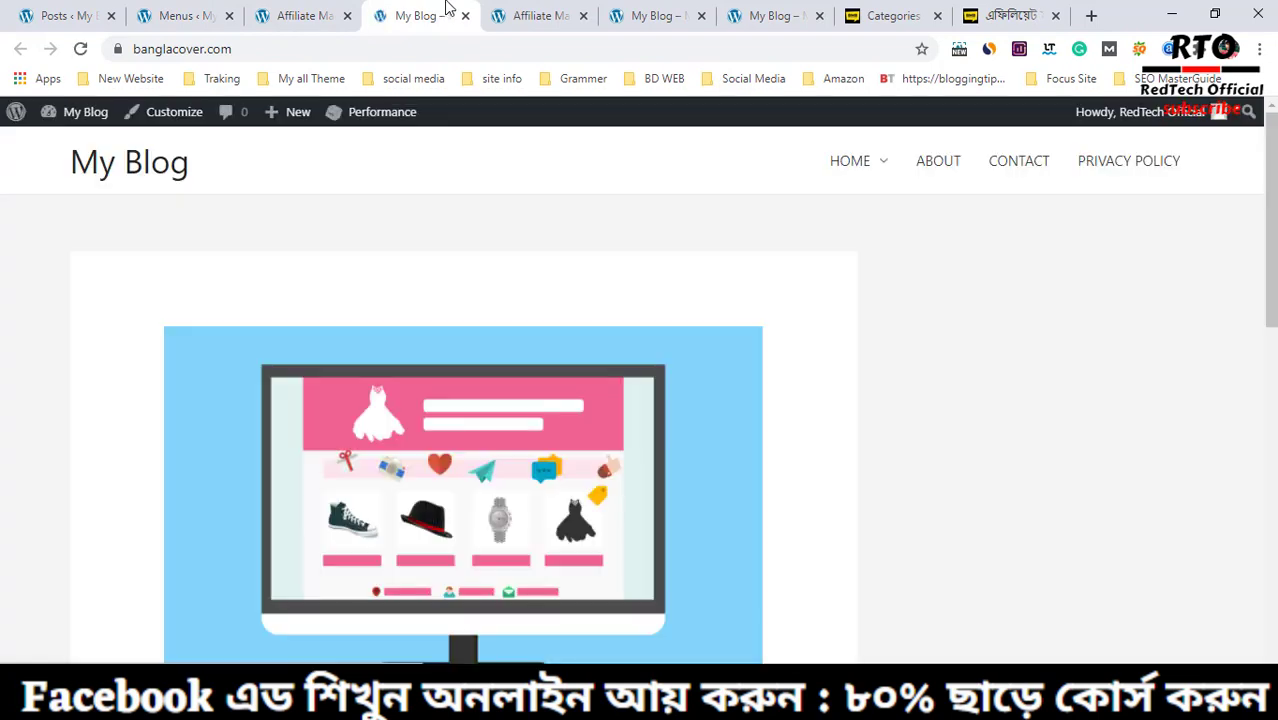
mouse_move(890, 170)
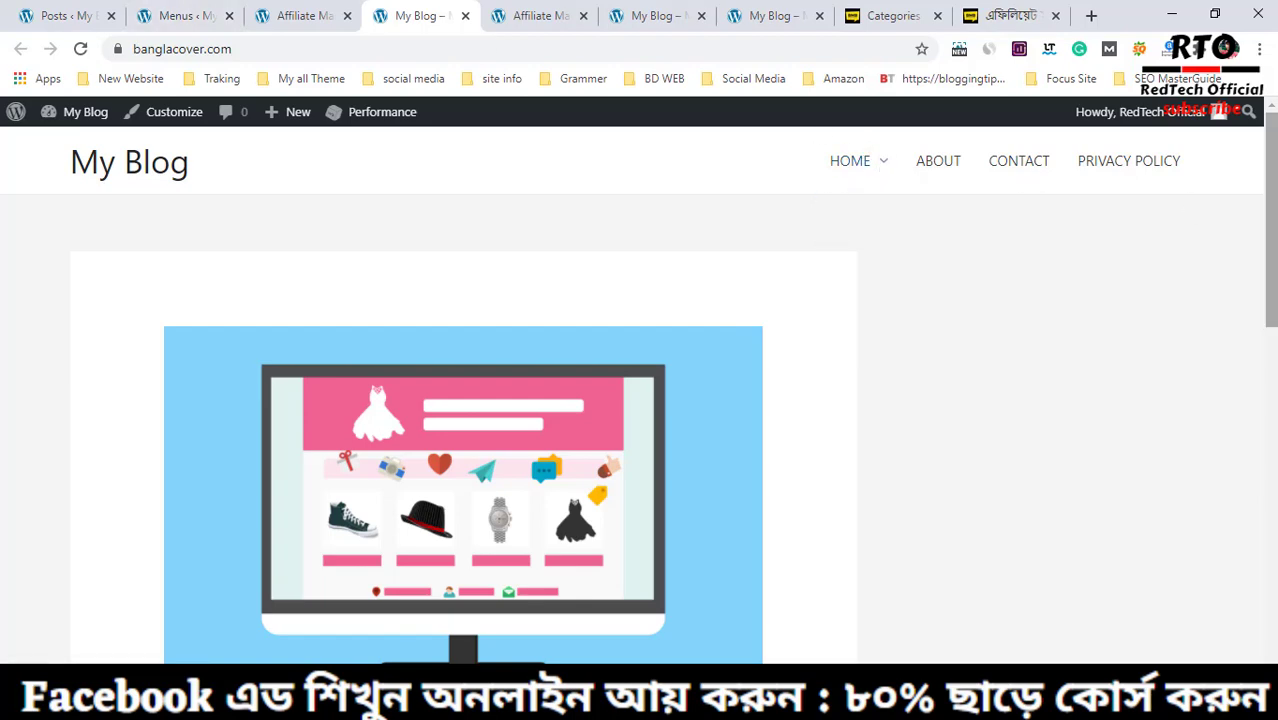
scroll(1173, 613, down, 15)
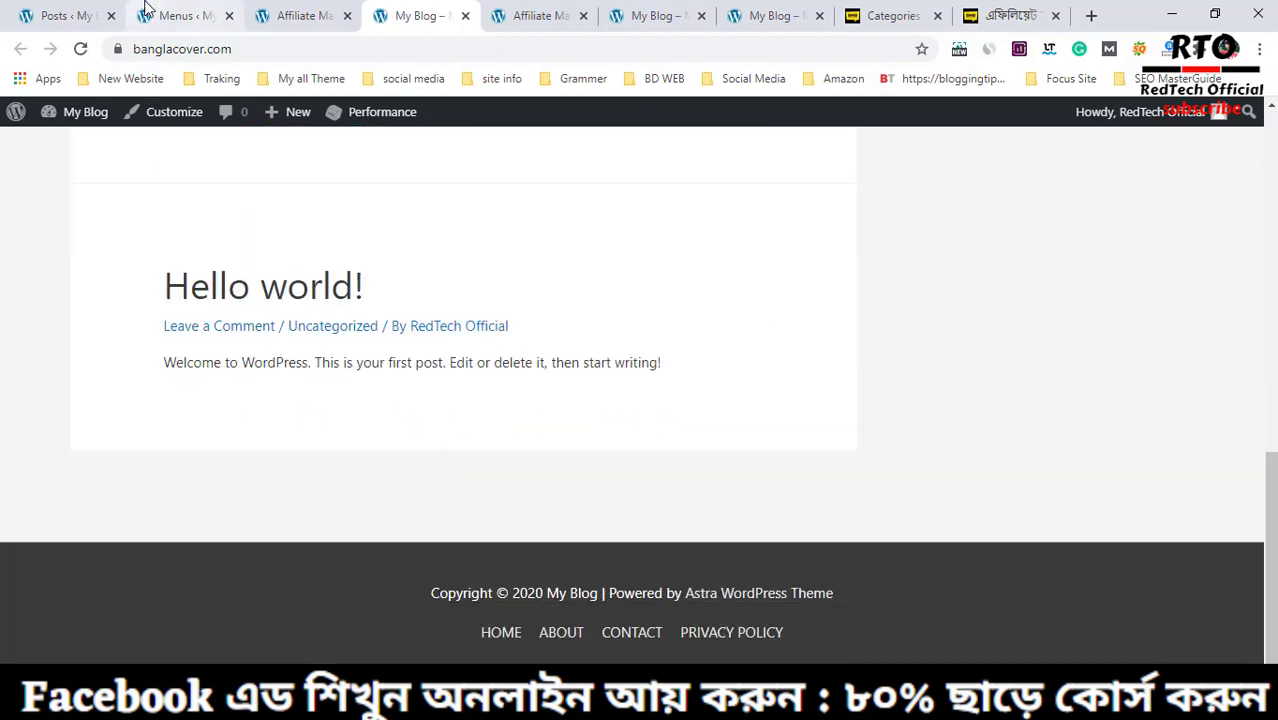
Load the Footer menu for editing and look at the categories that can be added to it
click(145, 10)
click(455, 323)
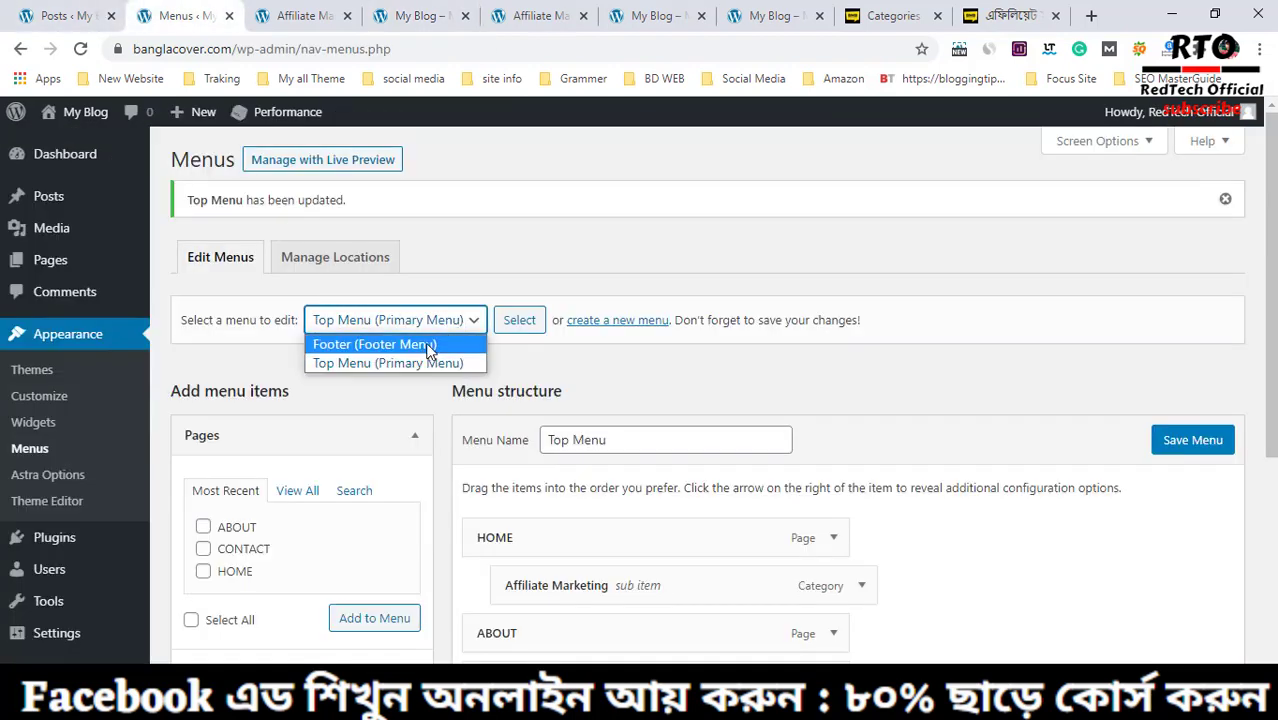
click(428, 345)
click(507, 328)
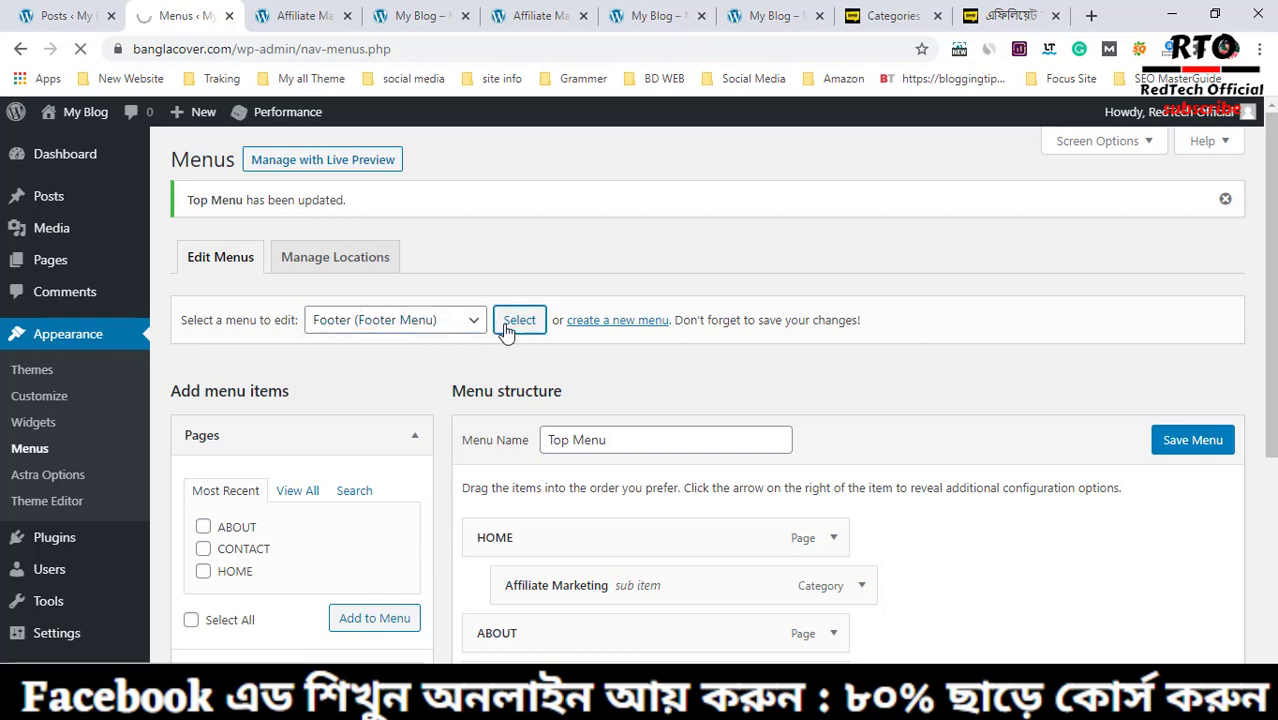
scroll(1073, 594, down, 3)
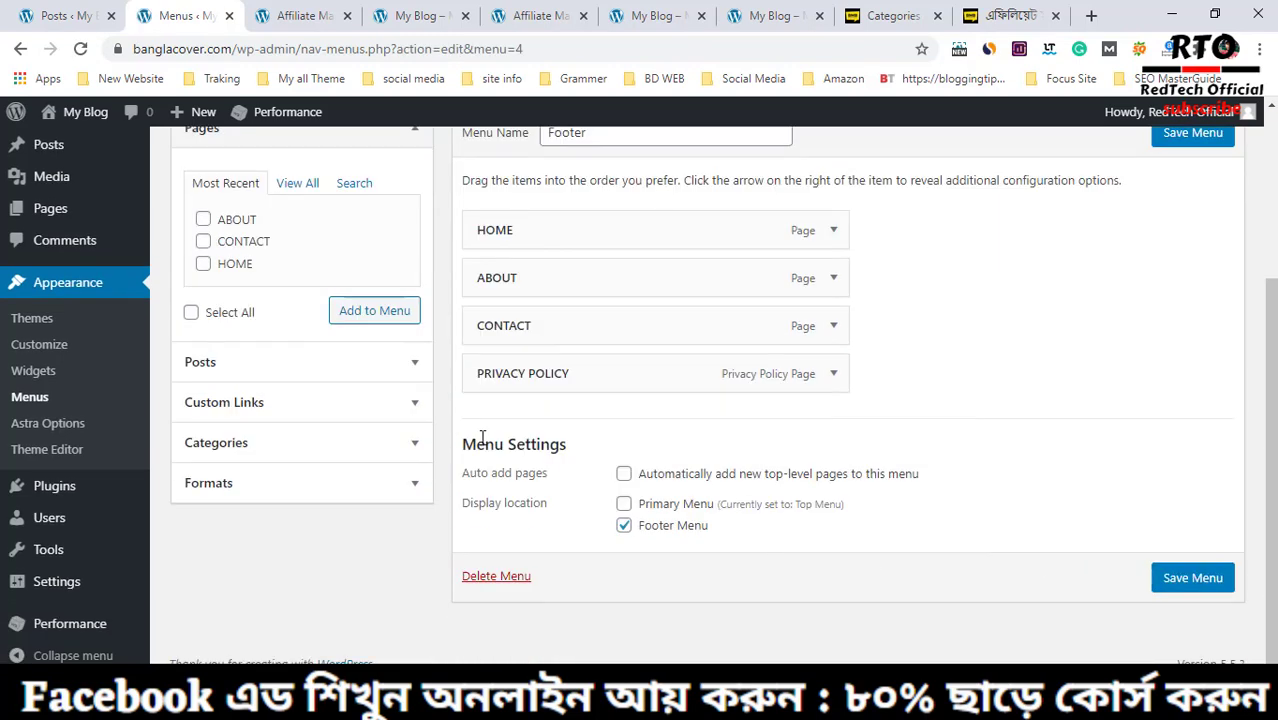
click(318, 443)
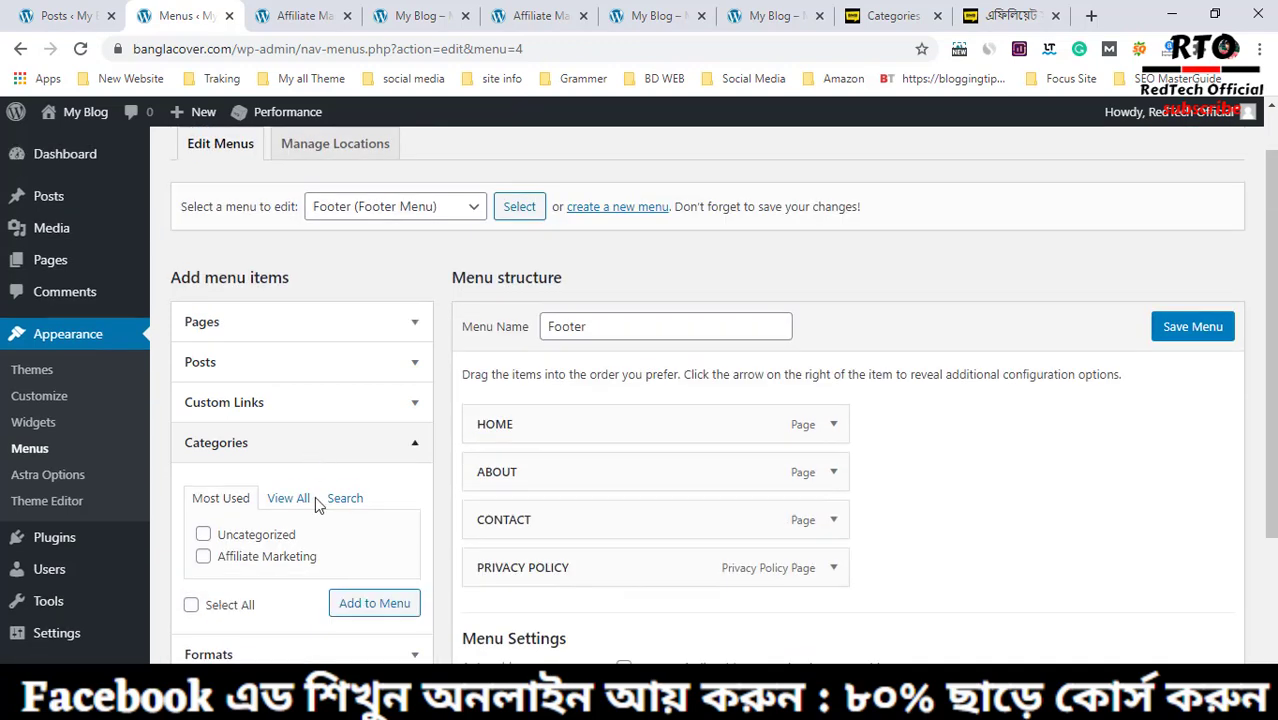
click(407, 449)
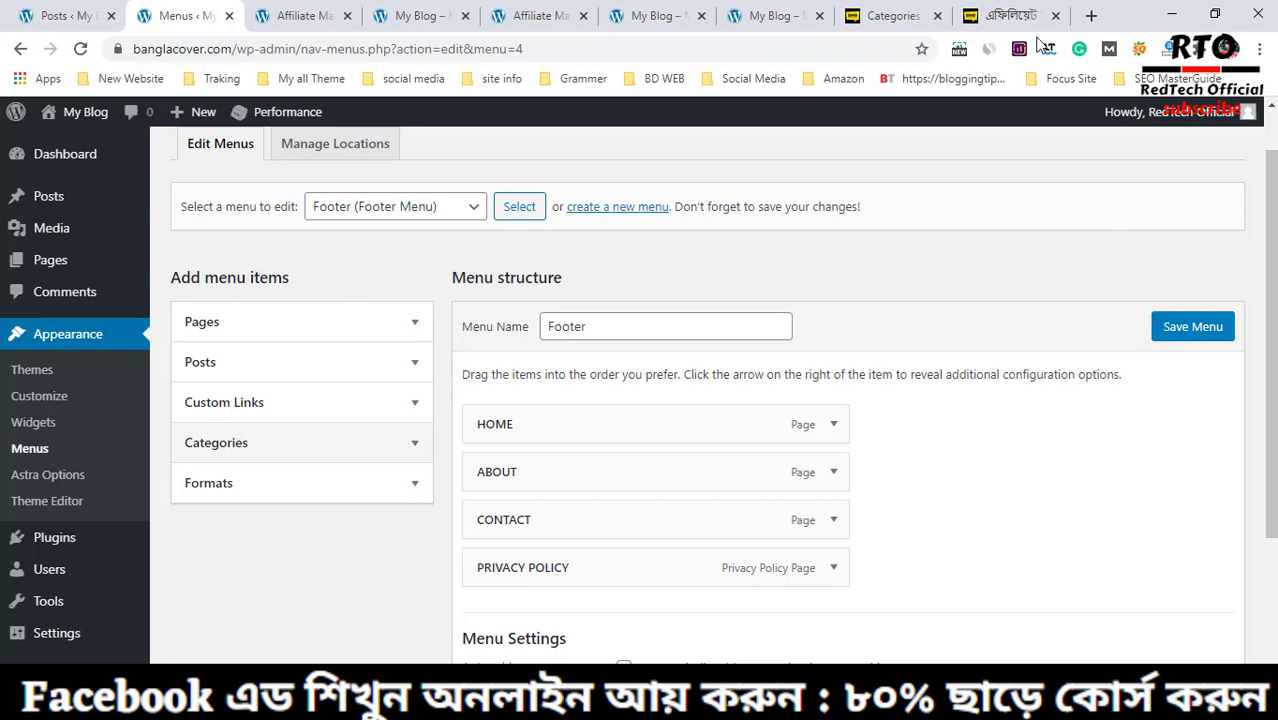
Examine the footer links and the header menu on the Affiliate Marketing category page
click(303, 15)
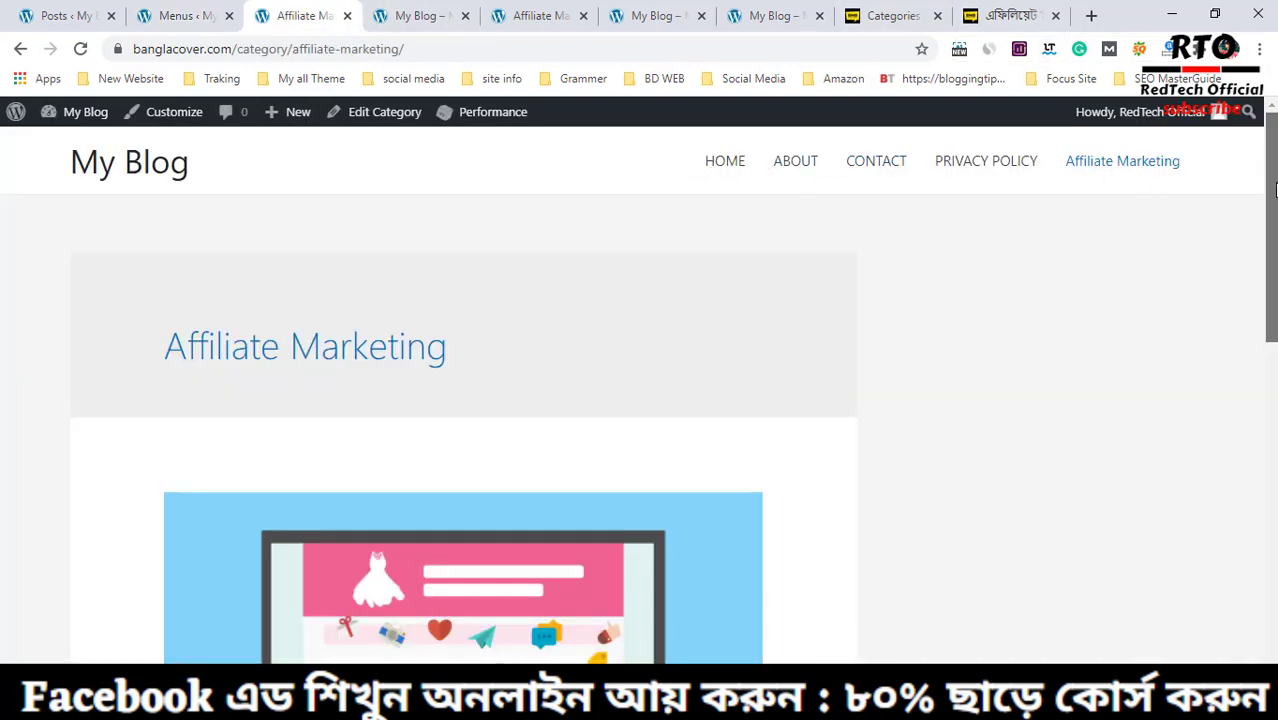
drag(1274, 190, 1268, 515)
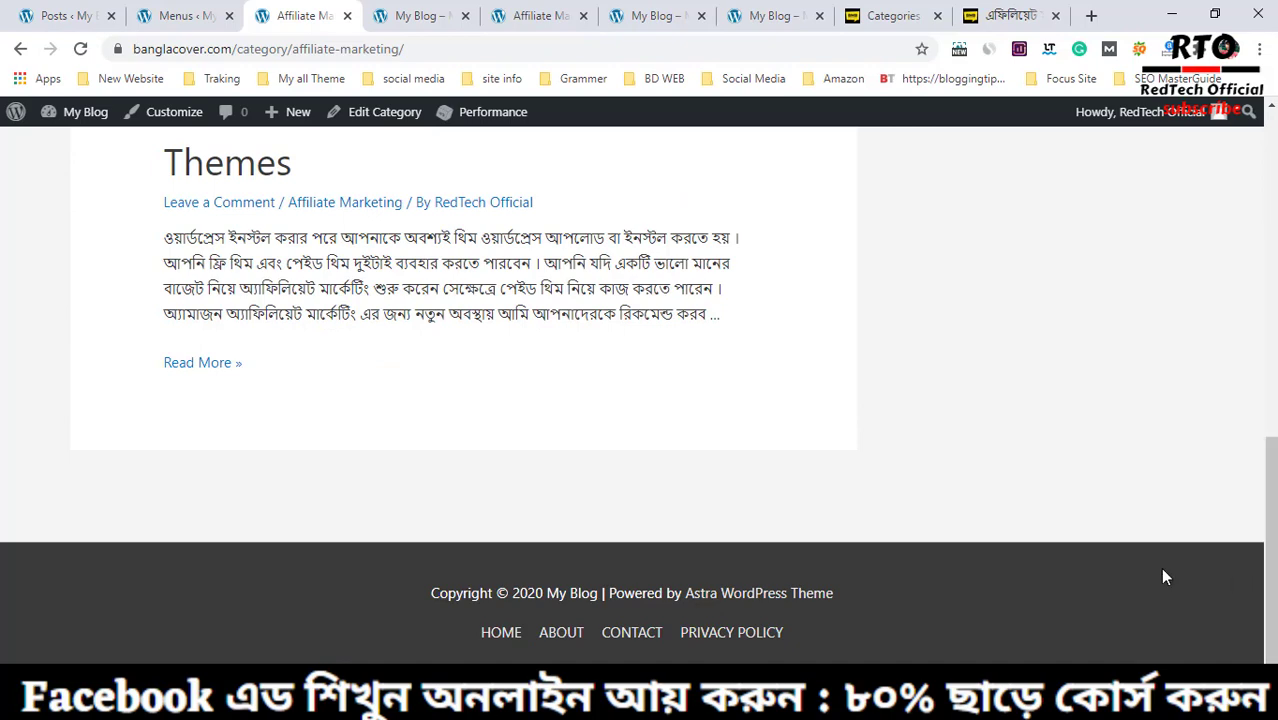
drag(438, 636, 805, 636)
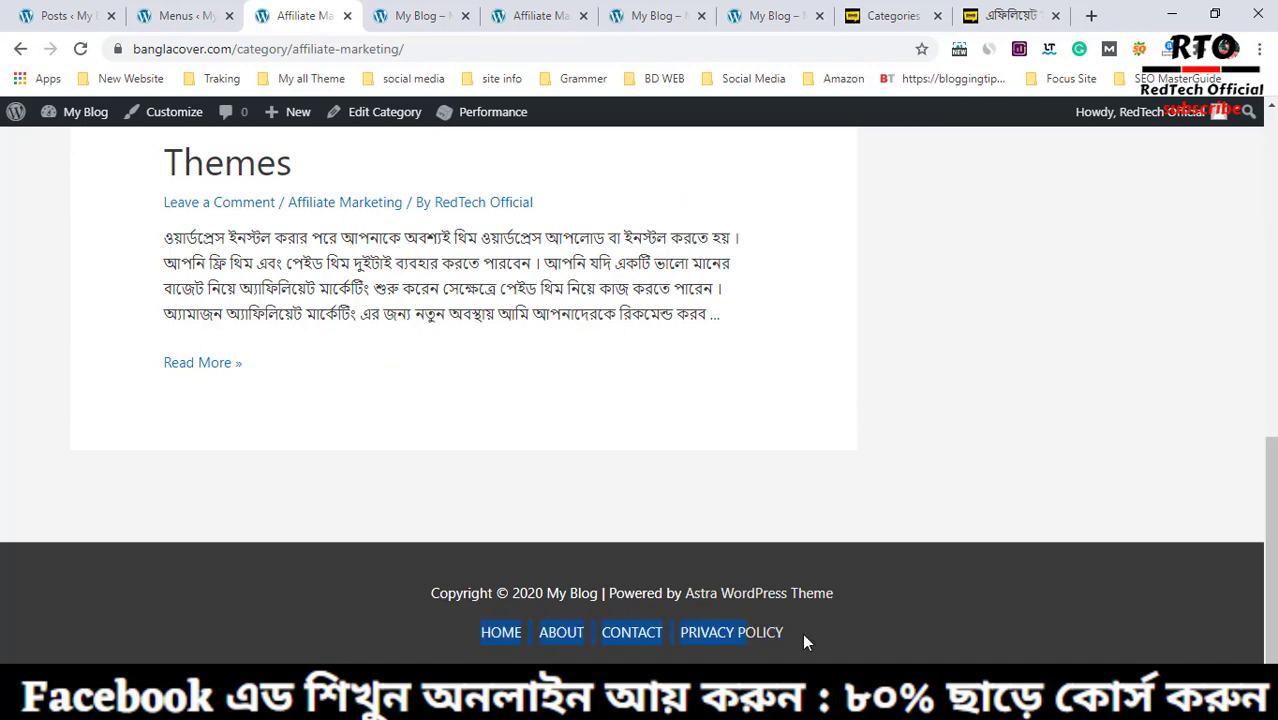
drag(1270, 556, 1266, 200)
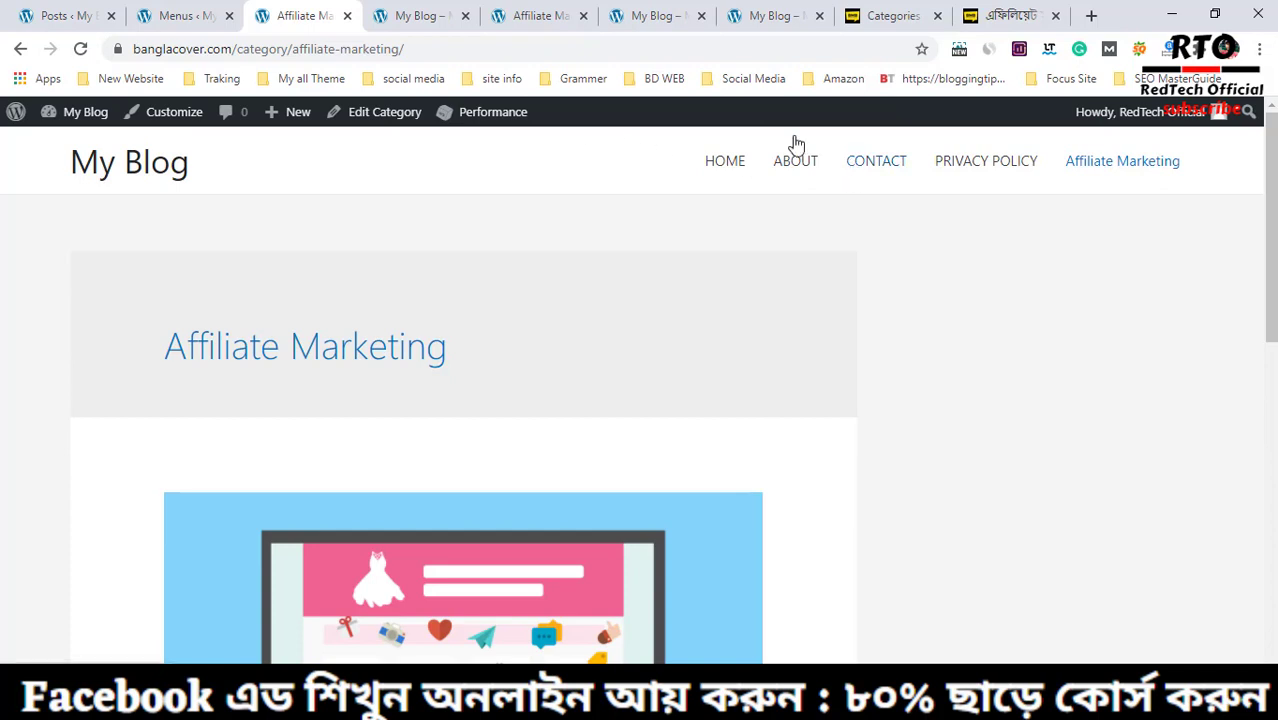
scroll(465, 405, down, 2)
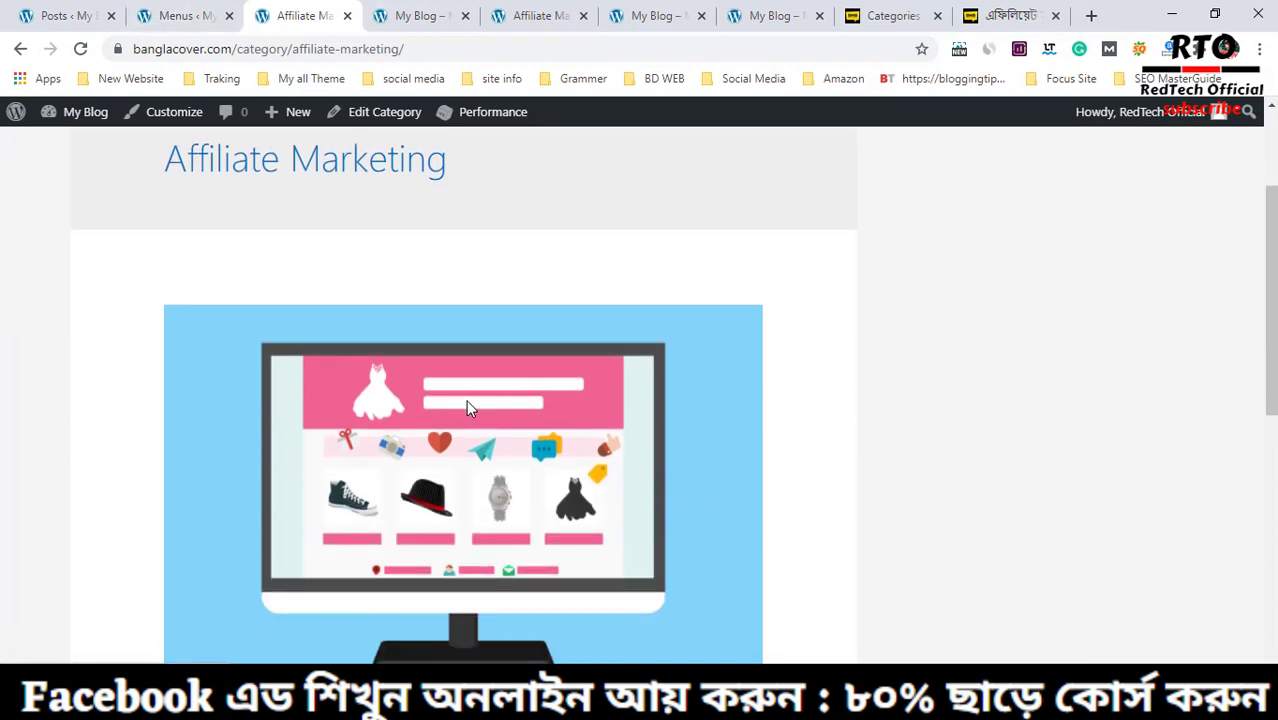